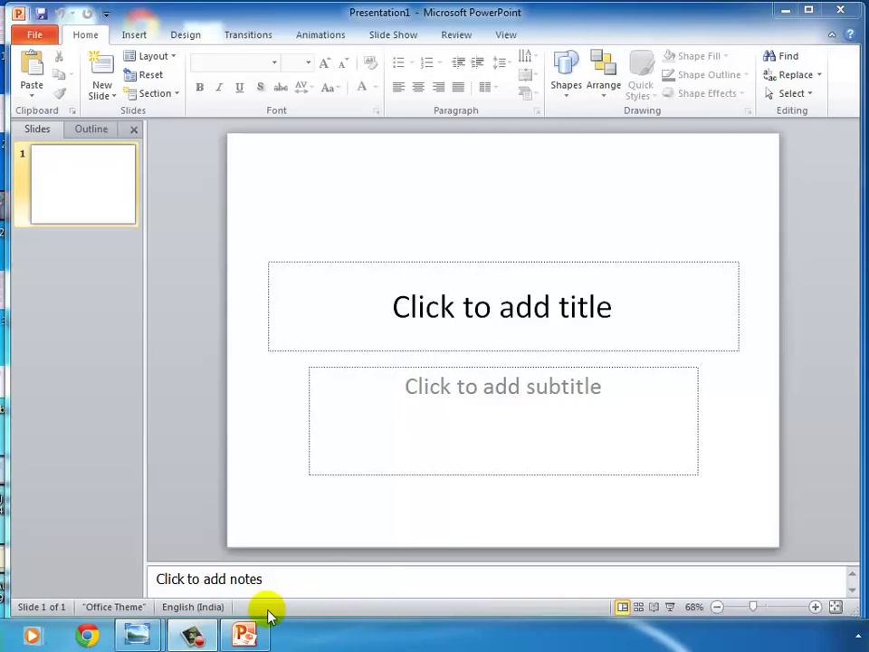
Close the extra Photo Viewer window and view the handwritten slide-link plan full screen.
{"action": "mouse_move", "coordinate": [134, 637]}
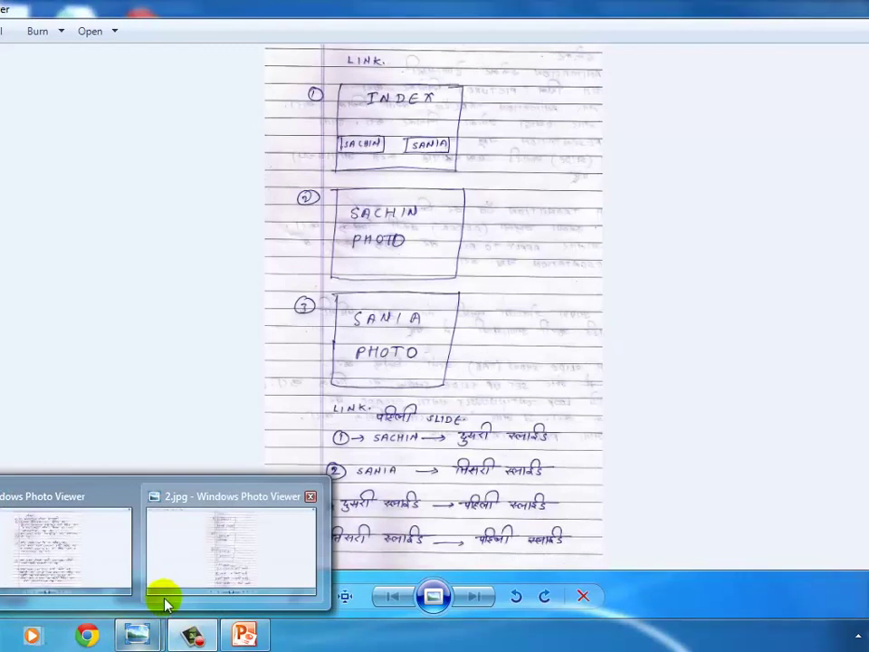
{"action": "mouse_move", "coordinate": [83, 514]}
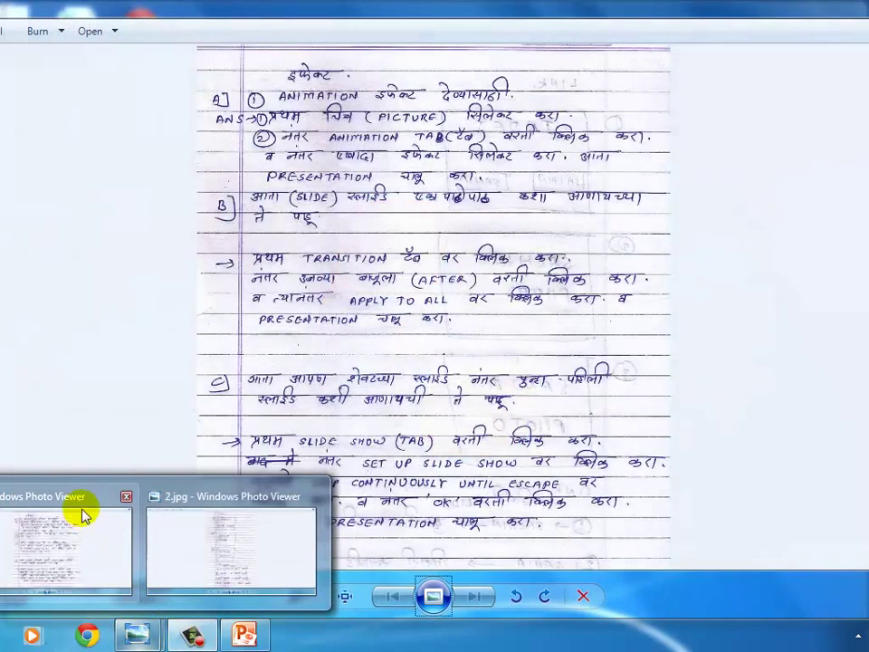
{"action": "left_click", "coordinate": [126, 496]}
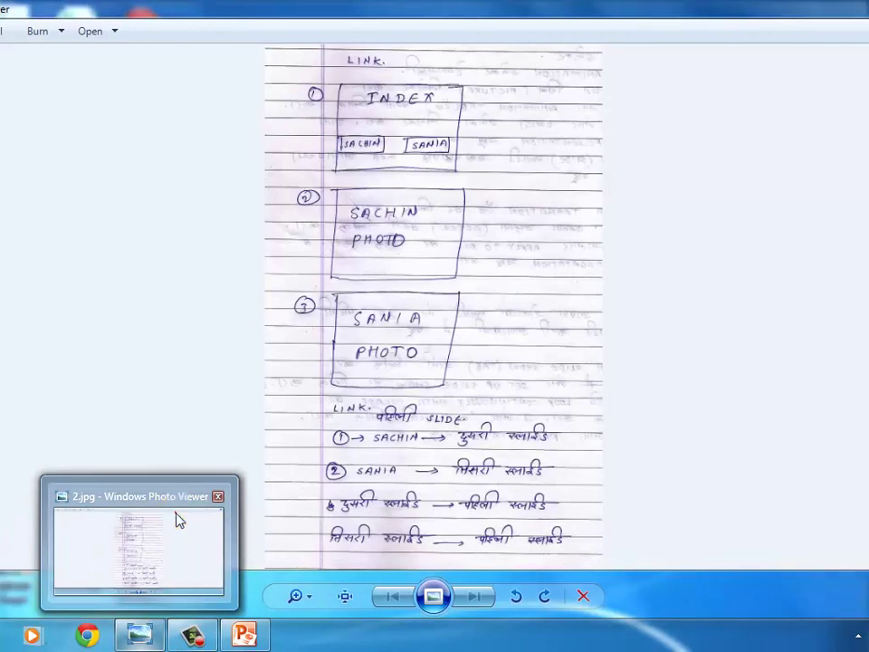
{"action": "left_click", "coordinate": [178, 518]}
{"action": "left_click", "coordinate": [433, 596]}
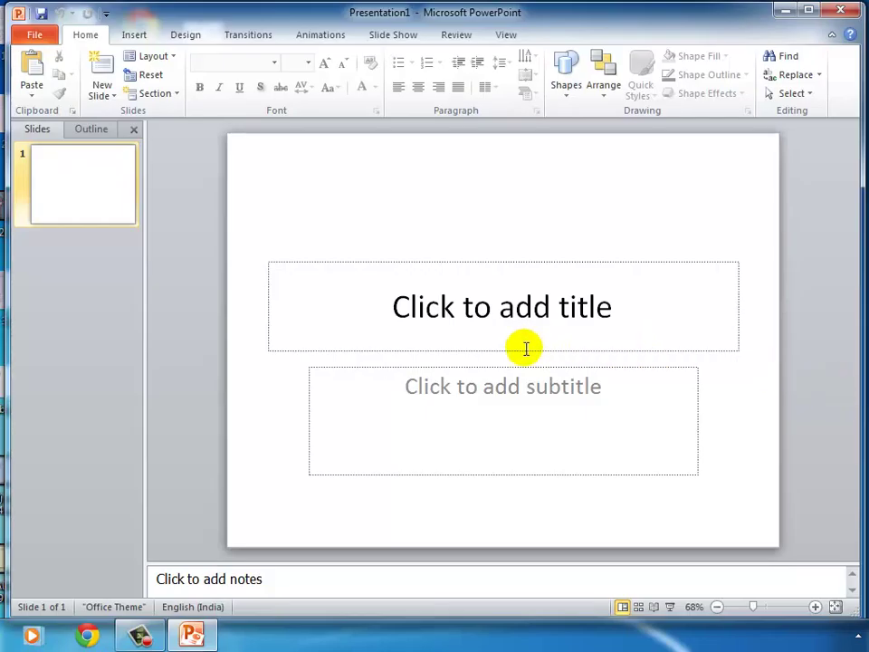
Type INDEX as the title of the first slide and select the word.
{"action": "left_click", "coordinate": [496, 306]}
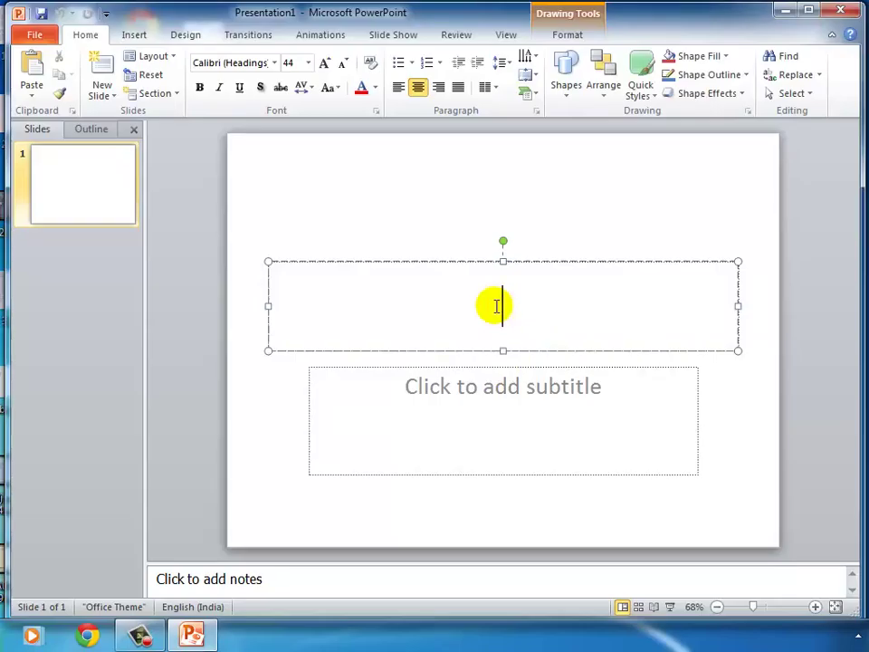
{"action": "type", "text": "INDEX"}
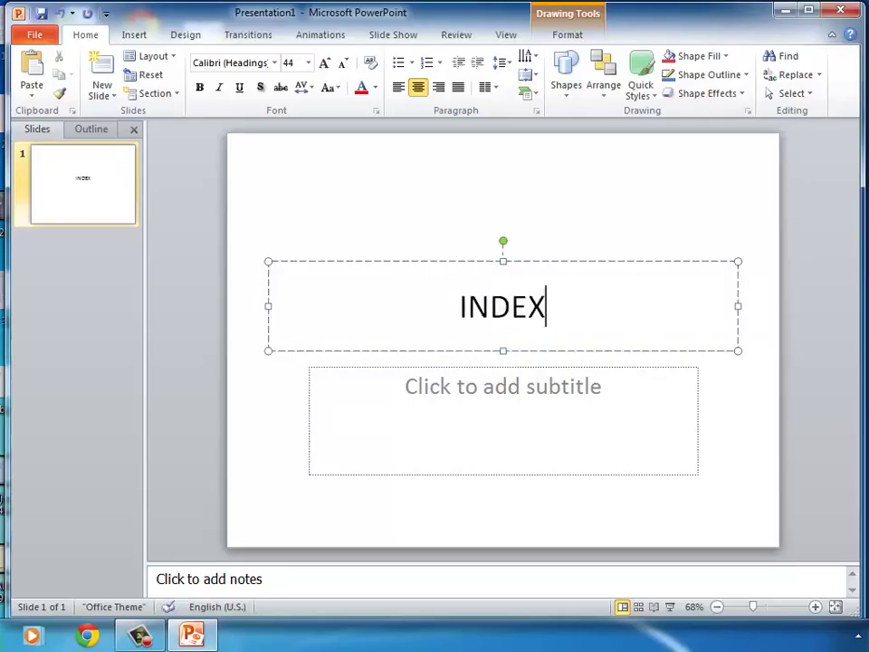
{"action": "key", "text": "ctrl+a"}
{"action": "left_click", "coordinate": [553, 291]}
{"action": "left_click_drag", "start_coordinate": [576, 293], "coordinate": [358, 289]}
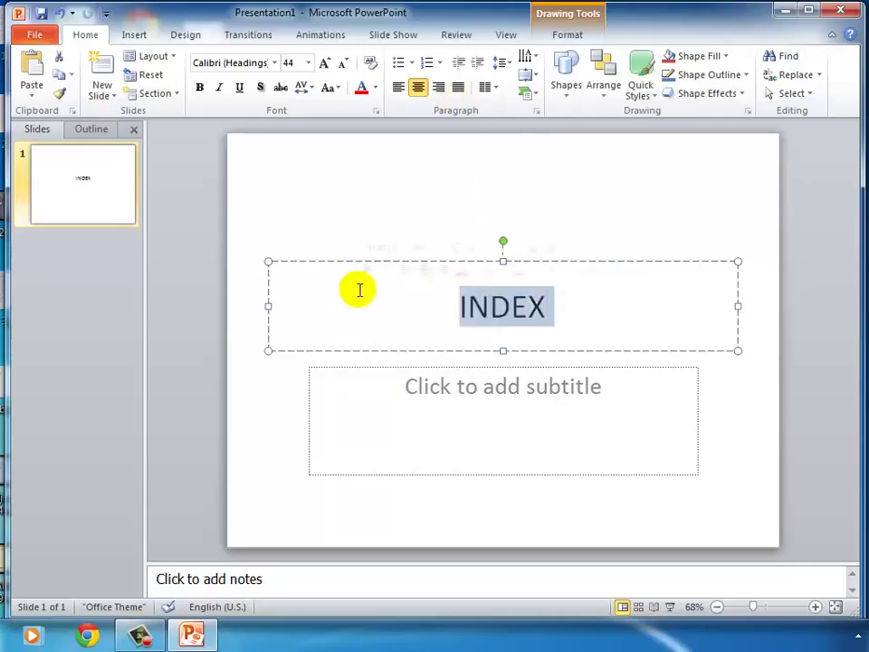
Make the INDEX title 138 pt bold and move its box toward the top.
{"action": "left_click", "coordinate": [326, 64]}
{"action": "left_click", "coordinate": [326, 64]}
{"action": "left_click", "coordinate": [326, 63]}
{"action": "left_click", "coordinate": [326, 63]}
{"action": "left_click", "coordinate": [326, 63]}
{"action": "left_click", "coordinate": [326, 63]}
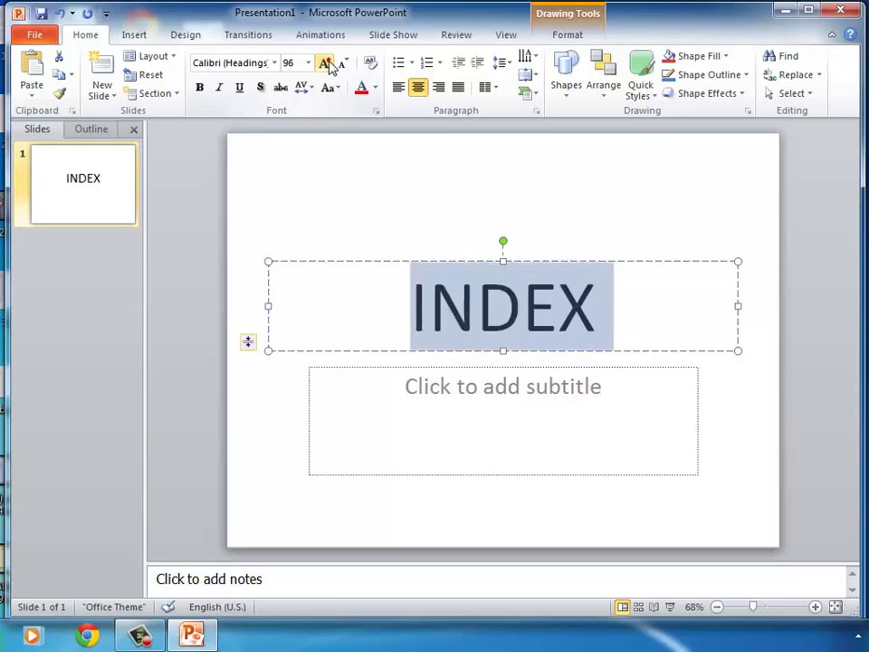
{"action": "left_click", "coordinate": [326, 64]}
{"action": "left_click", "coordinate": [199, 86]}
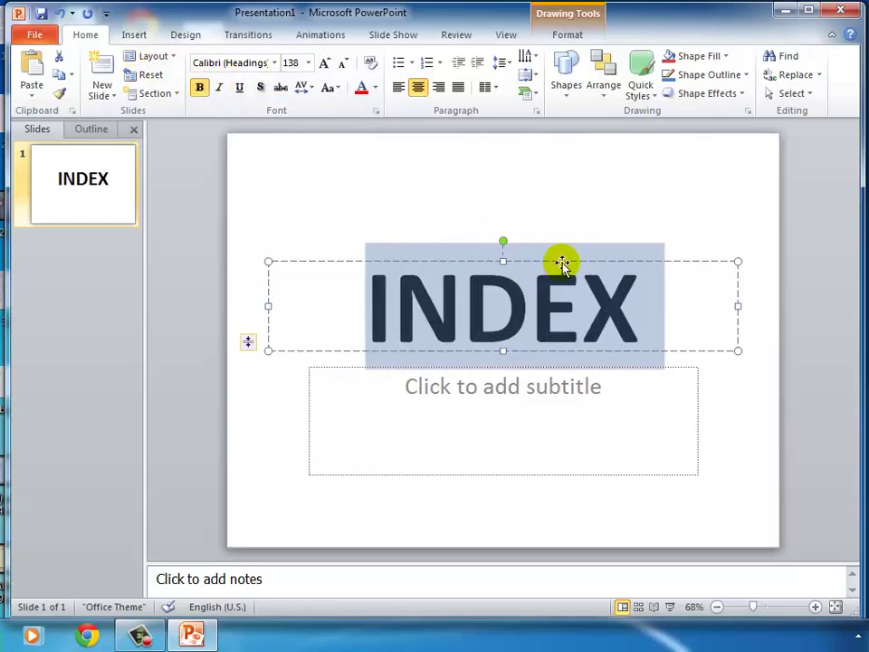
{"action": "left_click_drag", "start_coordinate": [562, 263], "coordinate": [557, 175]}
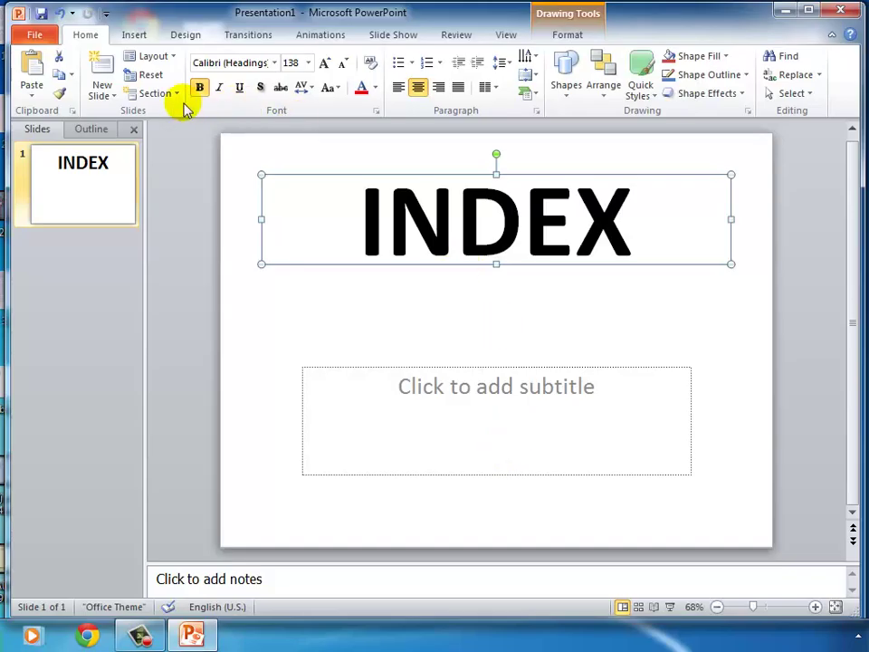
Insert Sachin photo 0027 from D:\image\SACHIN onto the INDEX slide.
{"action": "left_click", "coordinate": [133, 39]}
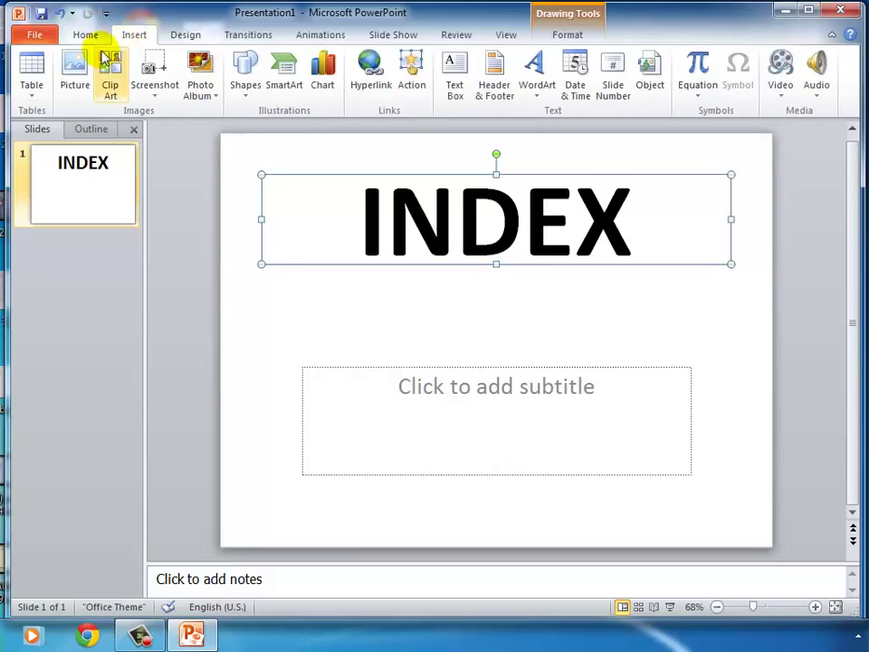
{"action": "left_click", "coordinate": [77, 65]}
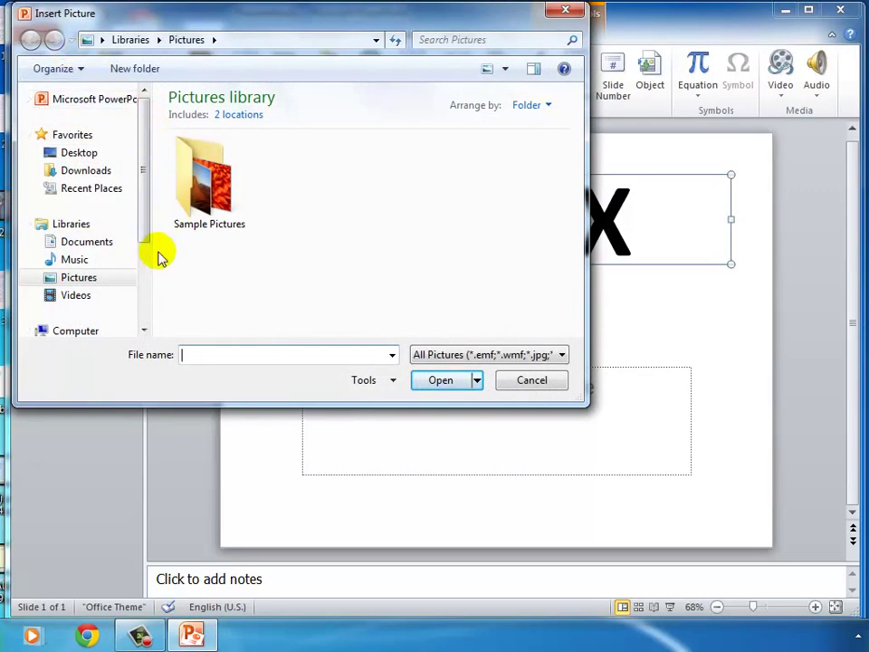
{"action": "left_click_drag", "start_coordinate": [140, 217], "coordinate": [145, 272]}
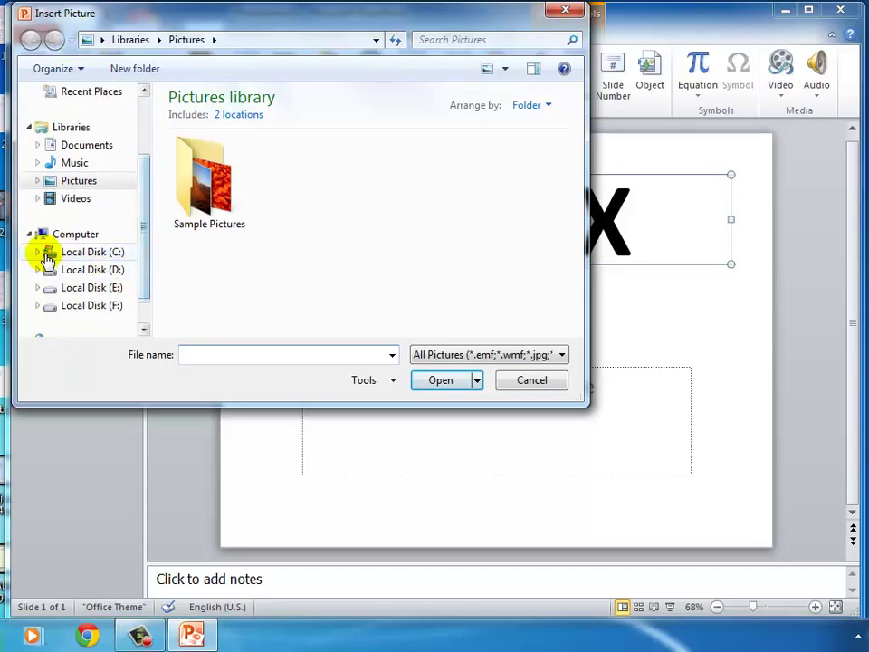
{"action": "left_click", "coordinate": [90, 272]}
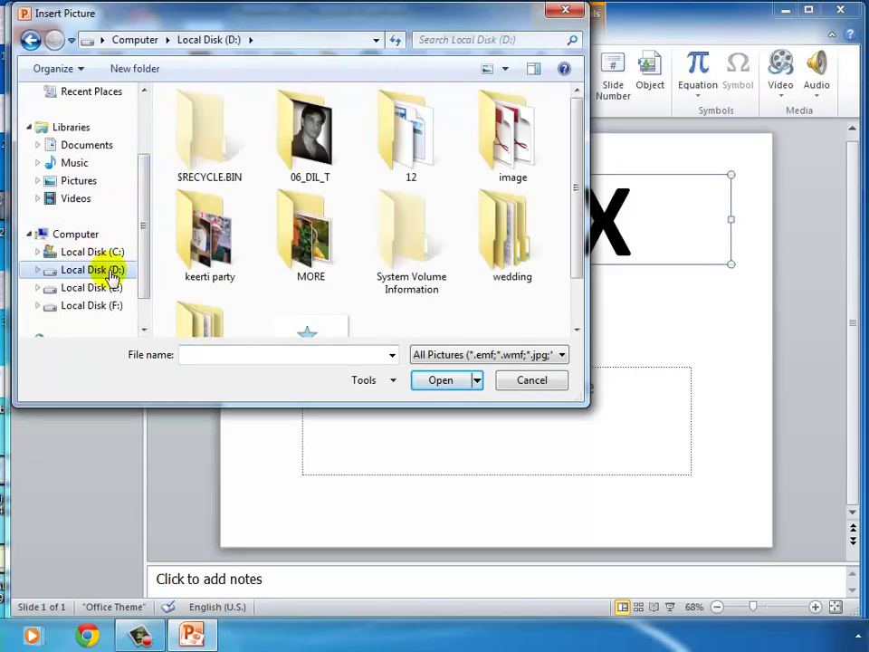
{"action": "double_click", "coordinate": [509, 137]}
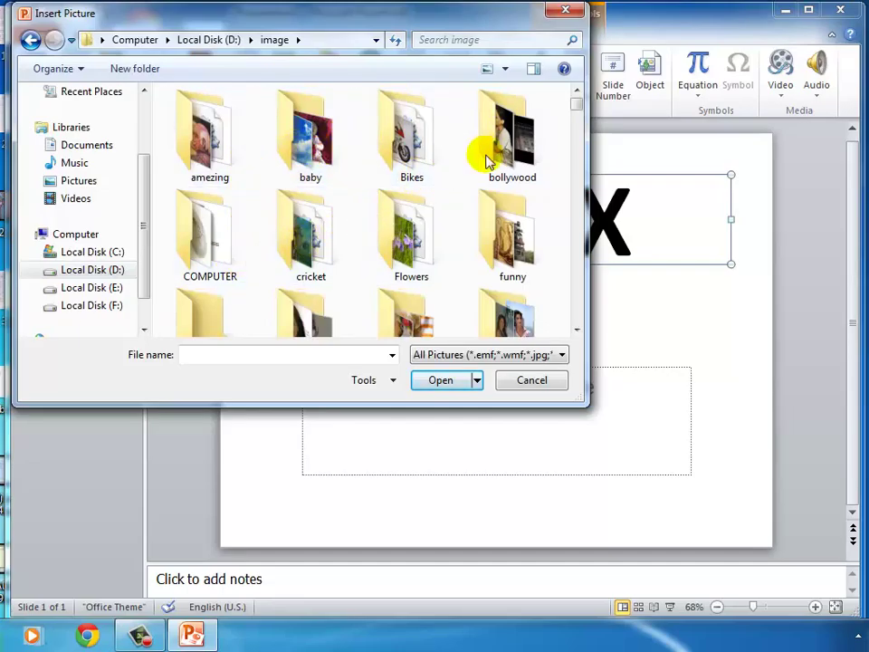
{"action": "left_click", "coordinate": [209, 141]}
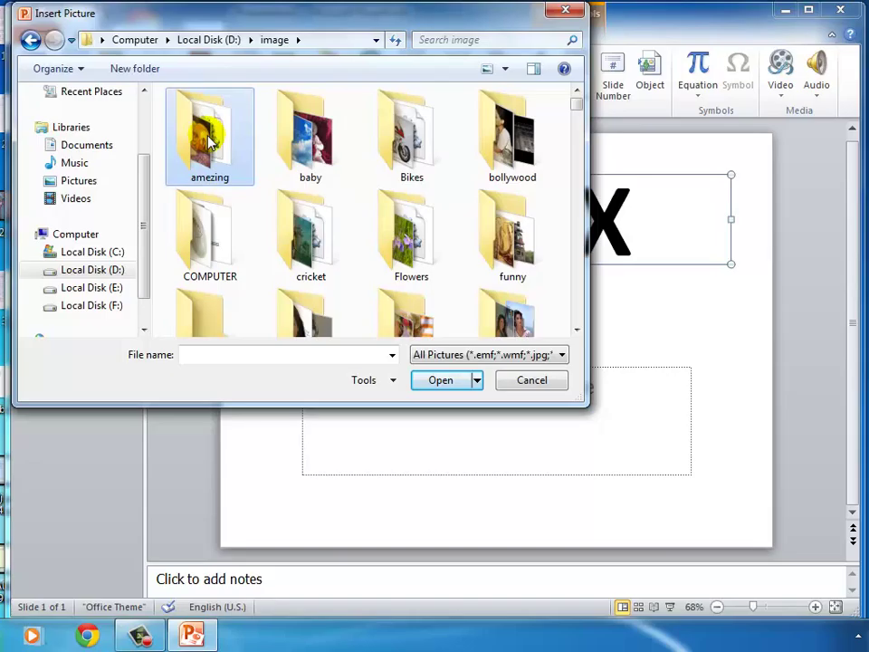
{"action": "scroll", "coordinate": [209, 141], "scroll_direction": "down", "scroll_amount": 3}
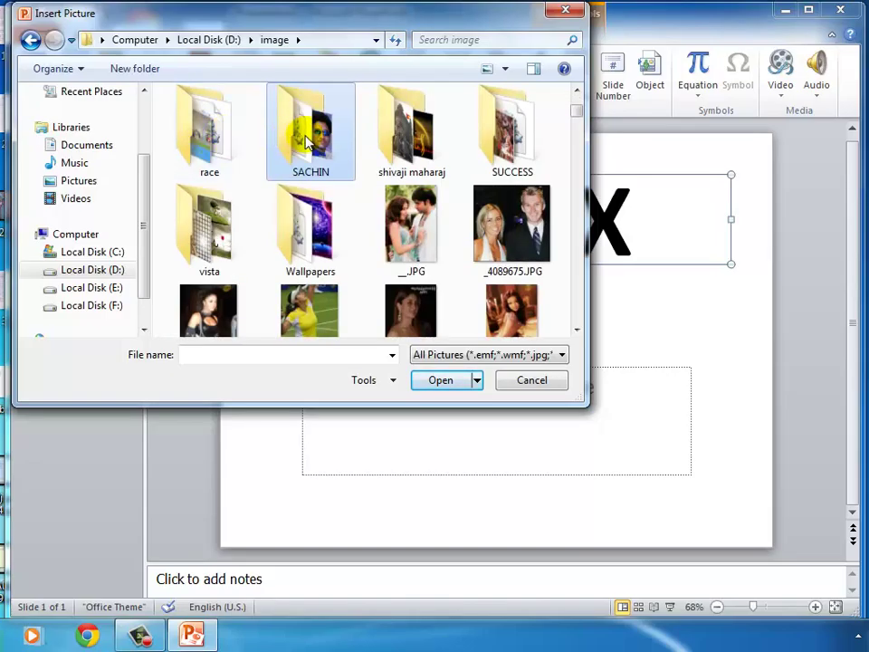
{"action": "left_click", "coordinate": [433, 385]}
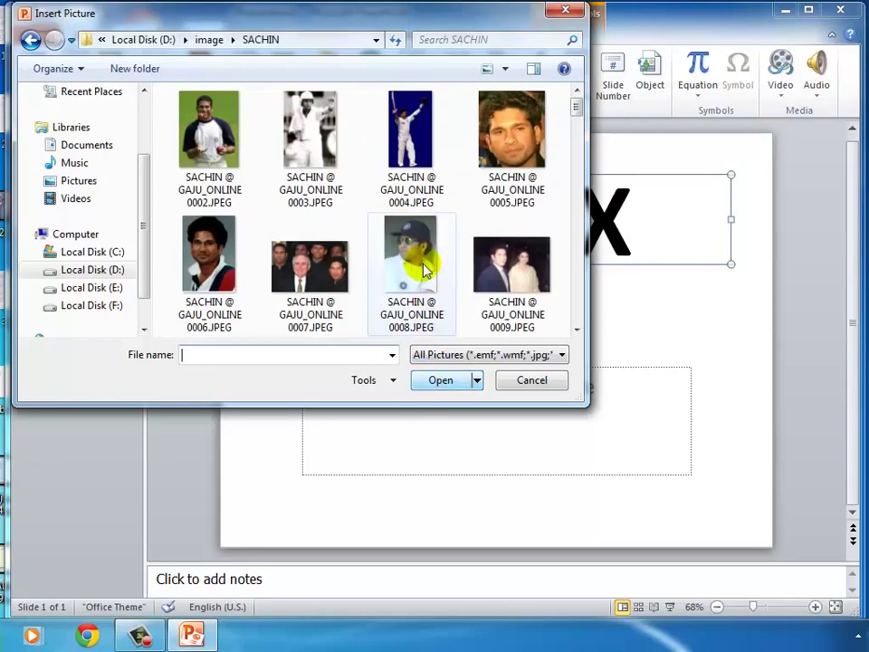
{"action": "left_click", "coordinate": [406, 261]}
{"action": "scroll", "coordinate": [432, 242], "scroll_direction": "down", "scroll_amount": 1}
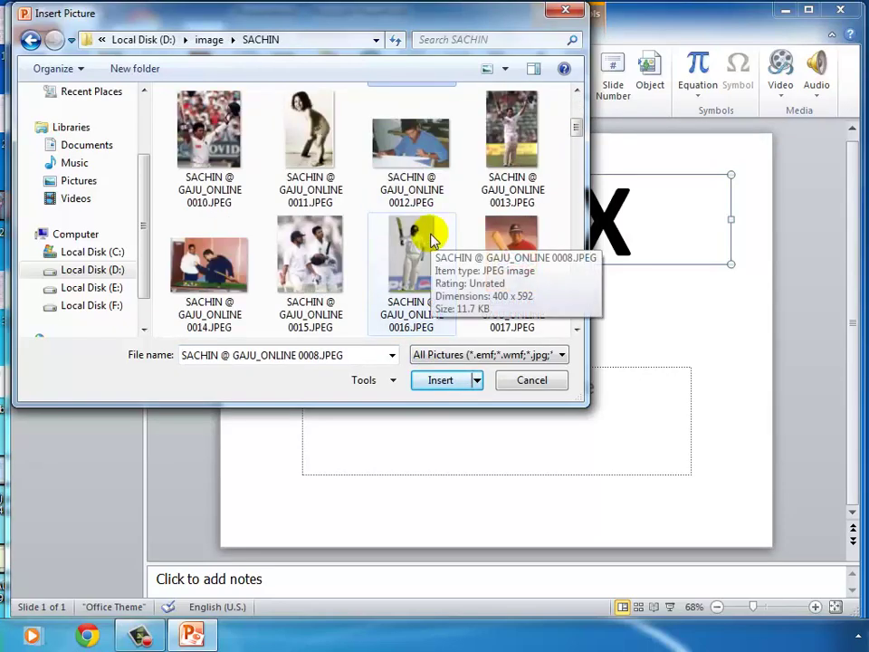
{"action": "scroll", "coordinate": [411, 229], "scroll_direction": "up", "scroll_amount": 1}
{"action": "scroll", "coordinate": [413, 142], "scroll_direction": "down", "scroll_amount": 1}
{"action": "scroll", "coordinate": [413, 142], "scroll_direction": "down", "scroll_amount": 2}
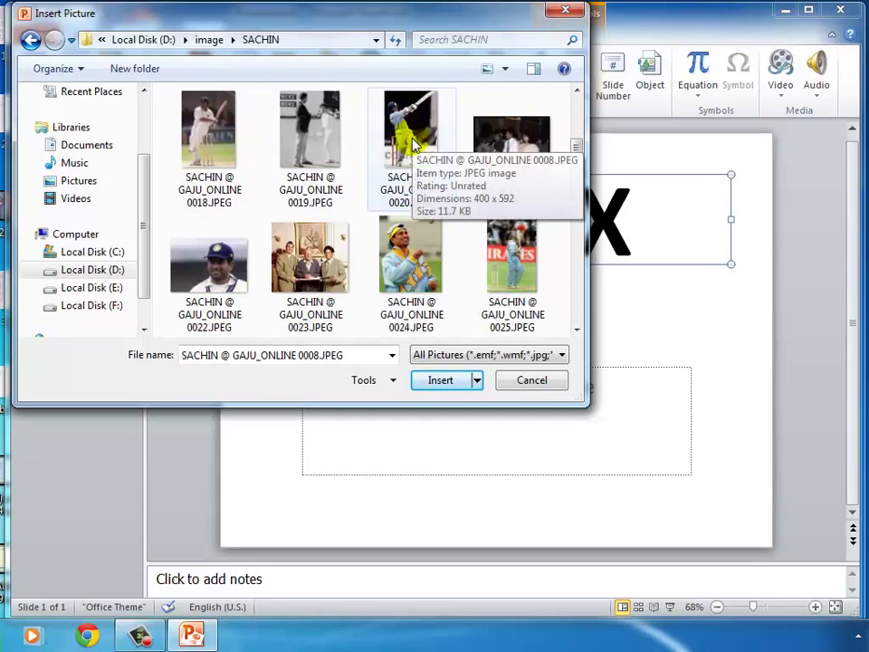
{"action": "scroll", "coordinate": [413, 142], "scroll_direction": "down", "scroll_amount": 1}
{"action": "left_click", "coordinate": [231, 274]}
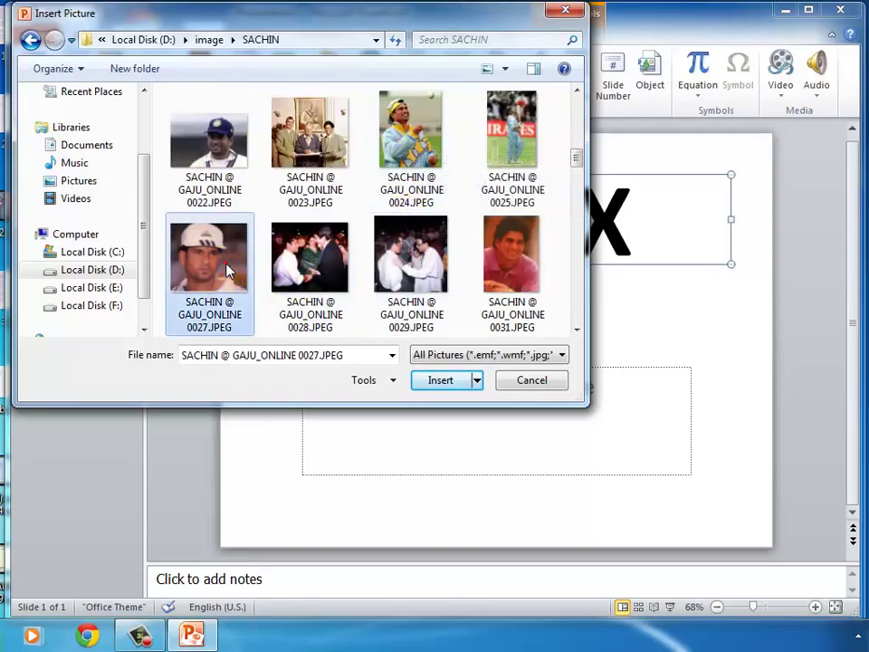
{"action": "left_click", "coordinate": [437, 382]}
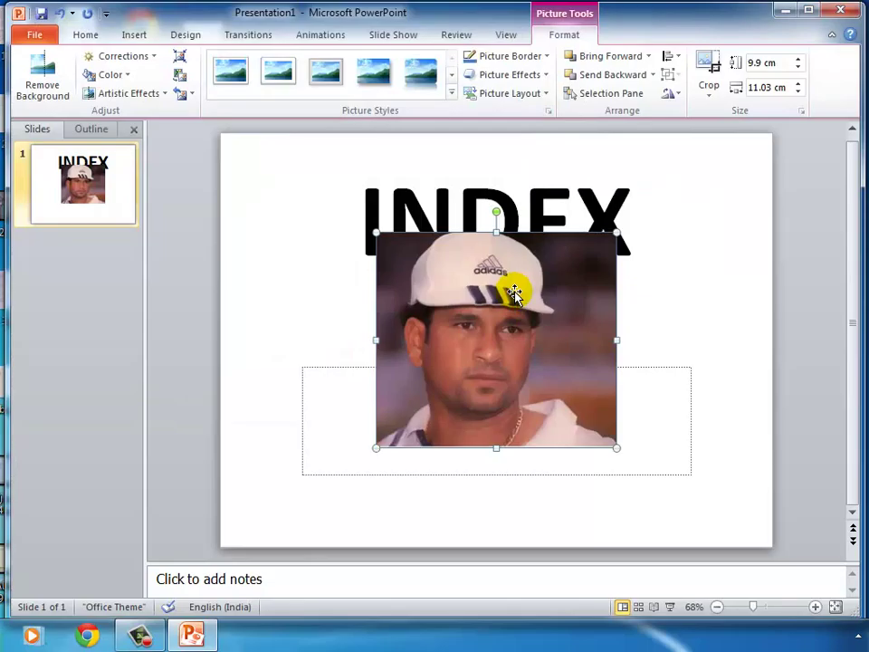
Move the Sachin photo to the lower-left corner and resize it to about 8.1 by 6.78 cm.
{"action": "left_click_drag", "start_coordinate": [513, 292], "coordinate": [364, 389]}
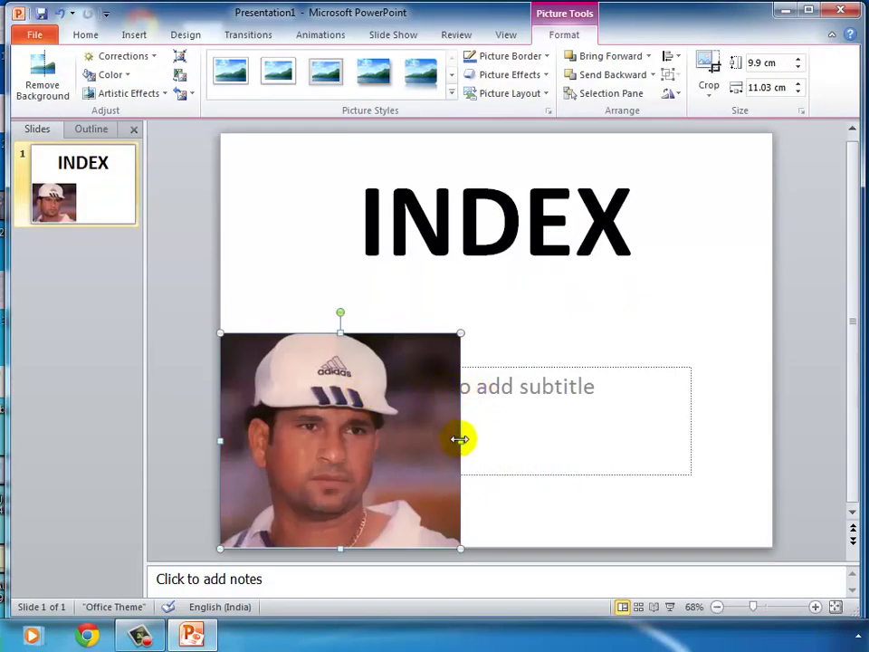
{"action": "left_click_drag", "start_coordinate": [462, 442], "coordinate": [397, 441]}
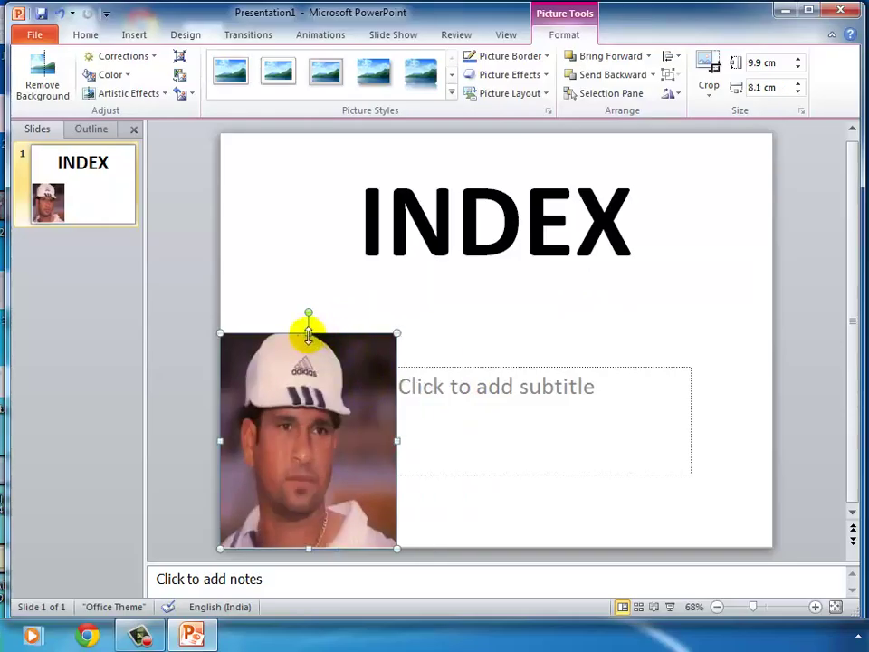
{"action": "left_click_drag", "start_coordinate": [308, 333], "coordinate": [306, 400]}
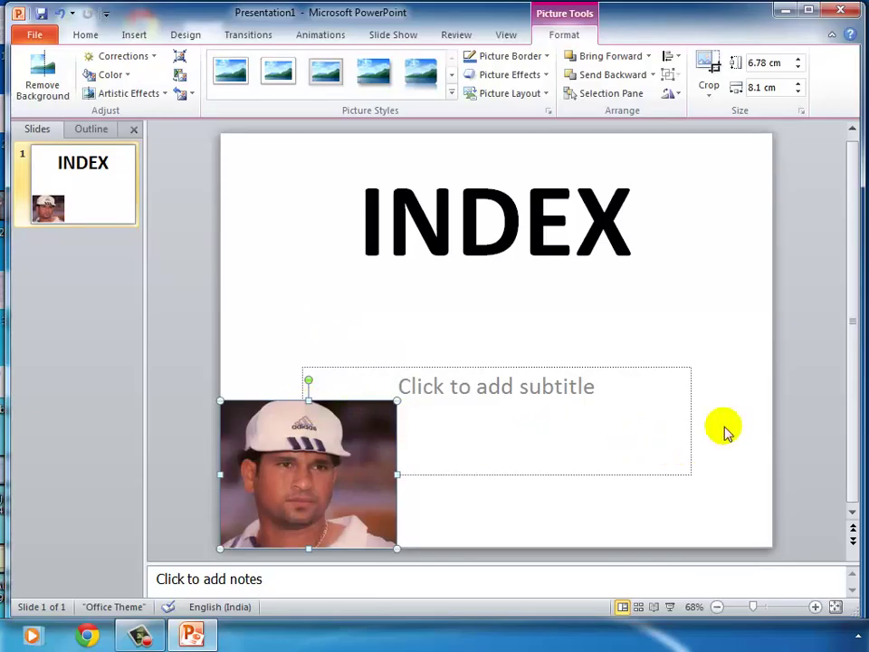
{"action": "left_click", "coordinate": [136, 36]}
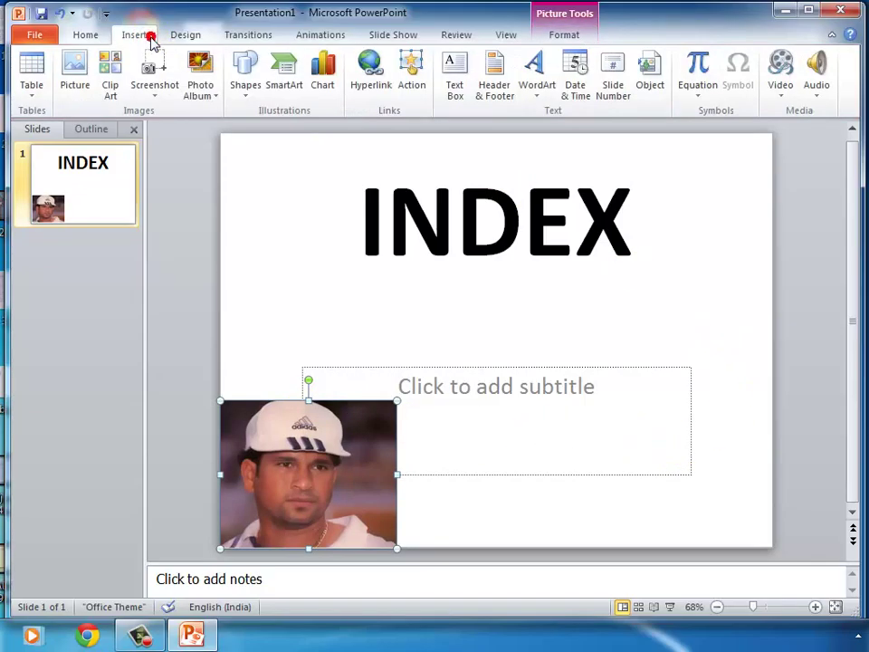
Insert the tennis photo 1.JPG from D:\image onto the INDEX slide.
{"action": "left_click", "coordinate": [76, 73]}
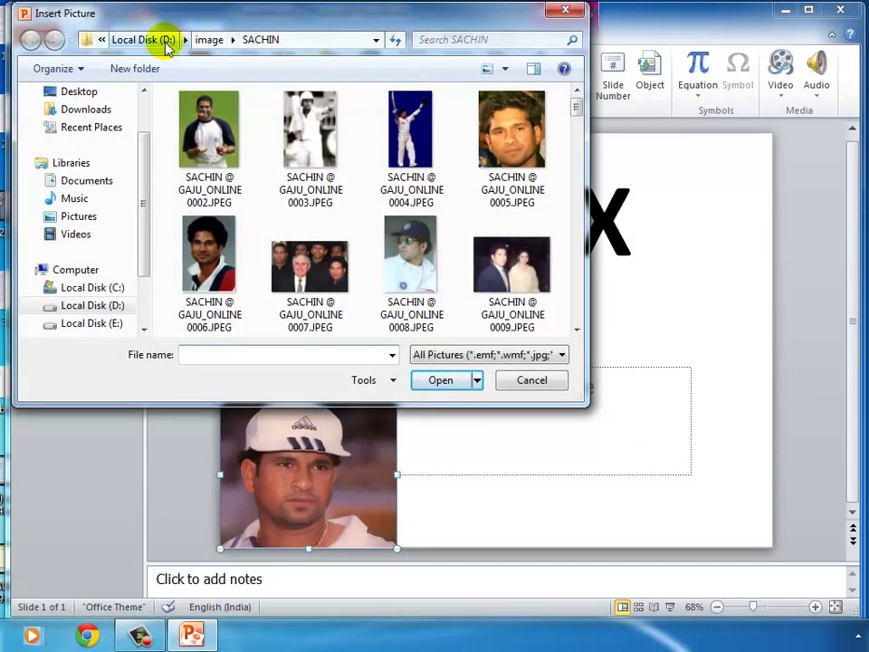
{"action": "left_click", "coordinate": [103, 307]}
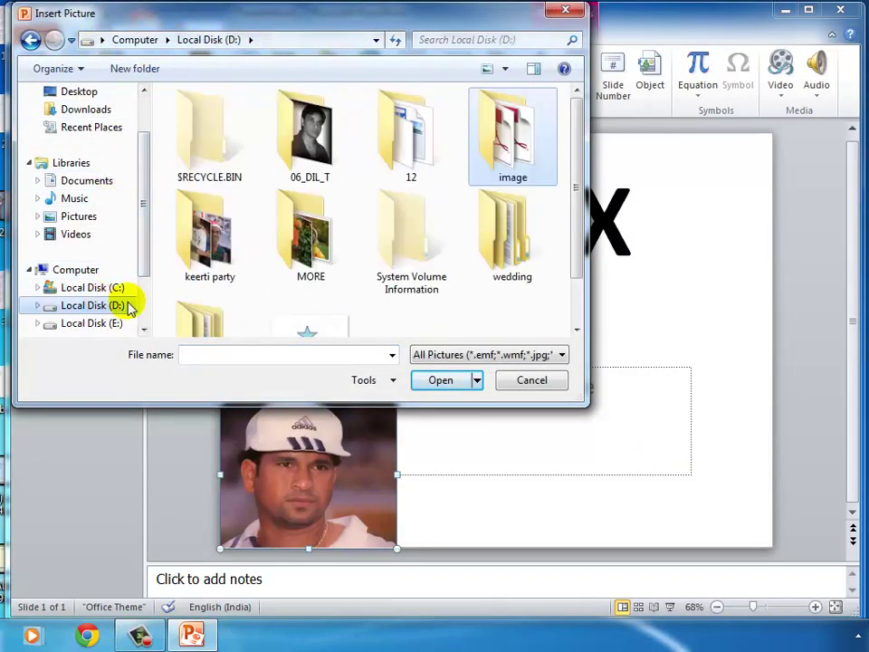
{"action": "double_click", "coordinate": [502, 147]}
{"action": "scroll", "coordinate": [460, 175], "scroll_direction": "down", "scroll_amount": 1}
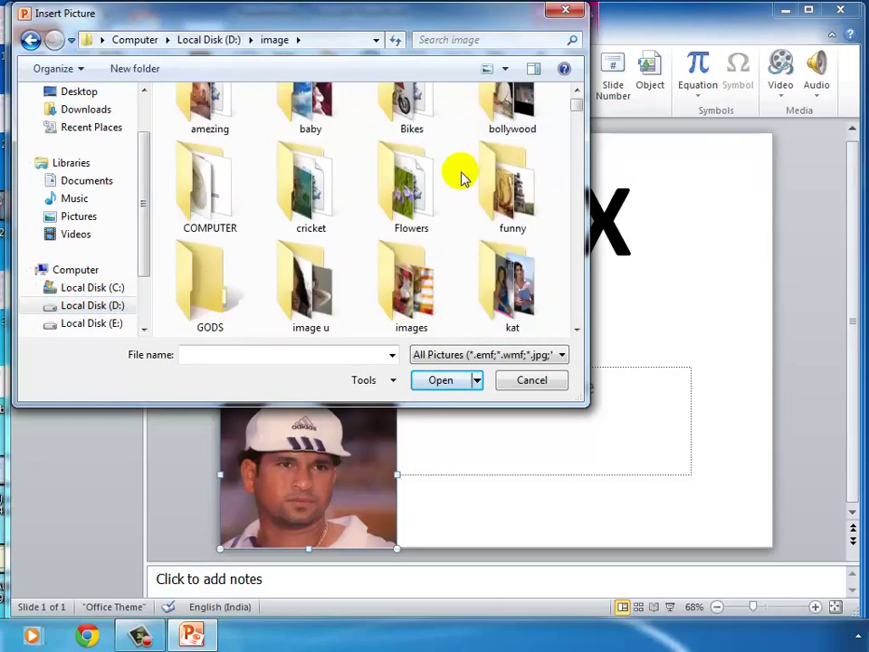
{"action": "scroll", "coordinate": [460, 174], "scroll_direction": "down", "scroll_amount": 2}
{"action": "scroll", "coordinate": [460, 175], "scroll_direction": "down", "scroll_amount": 5}
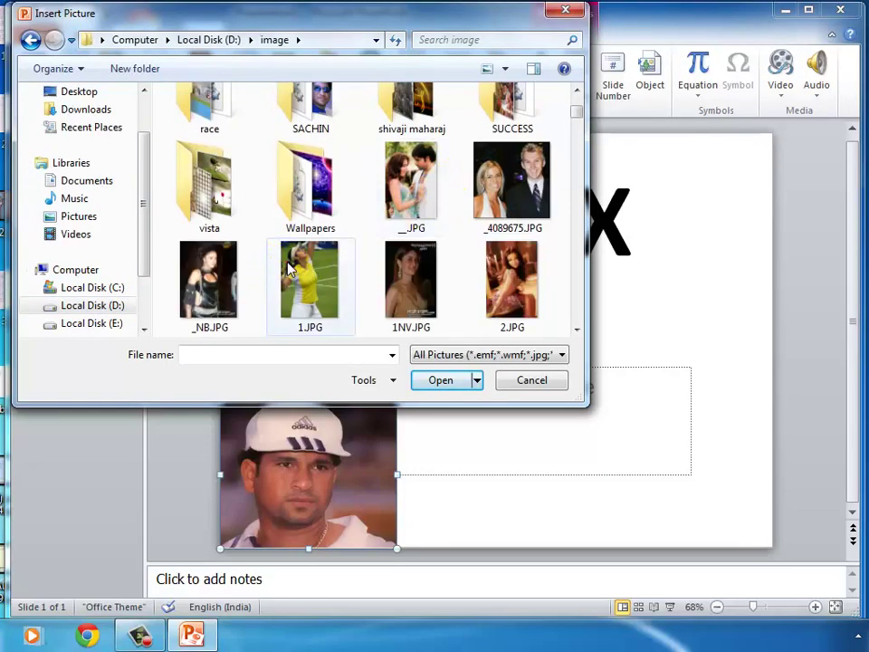
{"action": "left_click", "coordinate": [310, 281]}
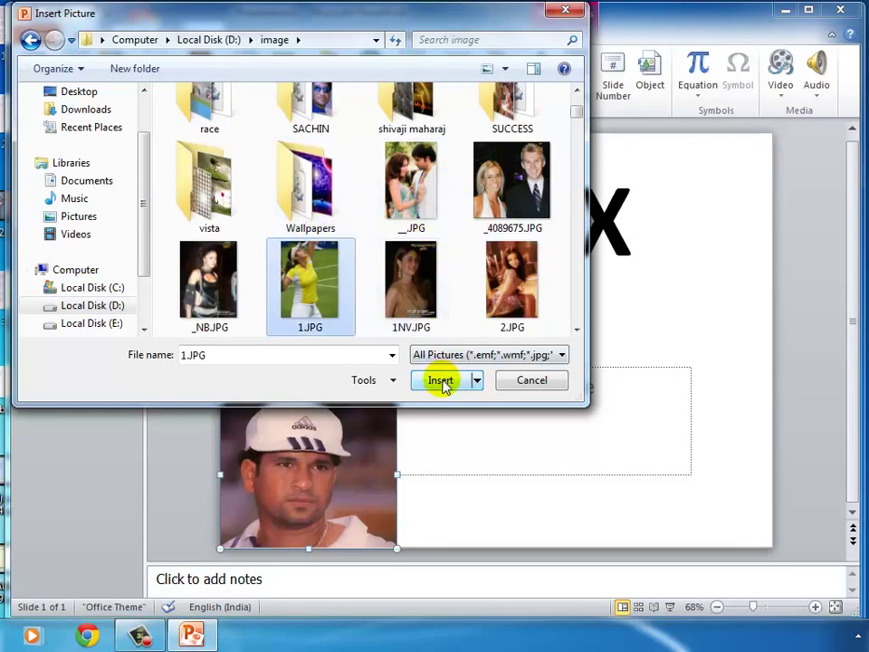
{"action": "left_click", "coordinate": [441, 382]}
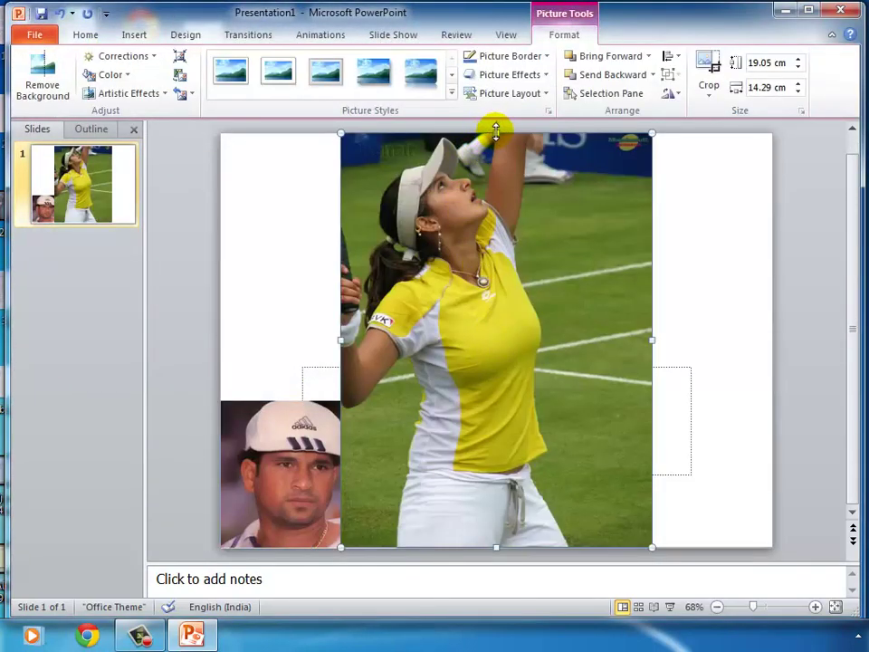
Shrink the tennis photo to 6.51 by 7.5 cm and place it bottom right.
{"action": "left_click_drag", "start_coordinate": [496, 133], "coordinate": [497, 374]}
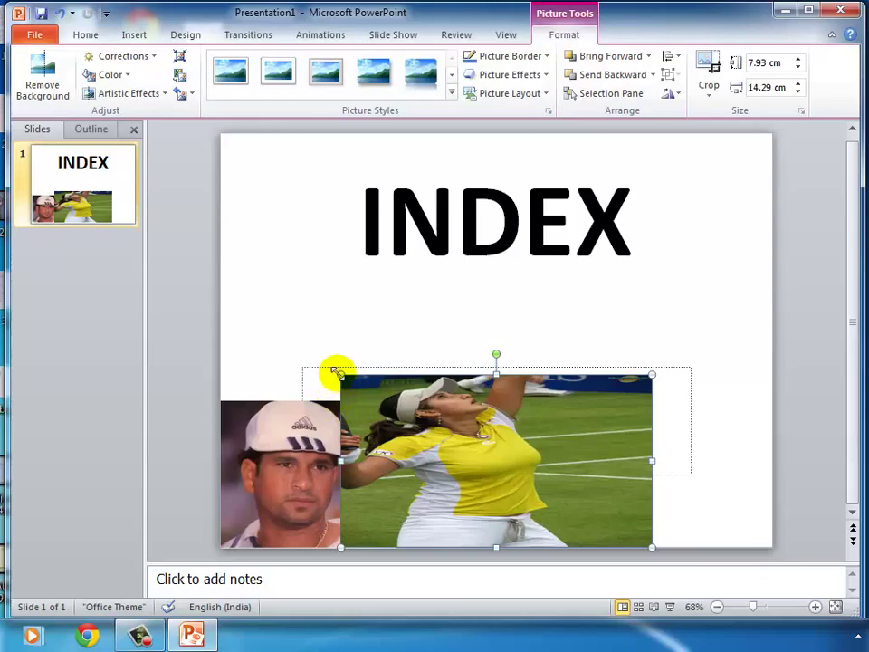
{"action": "left_click_drag", "start_coordinate": [342, 374], "coordinate": [396, 408]}
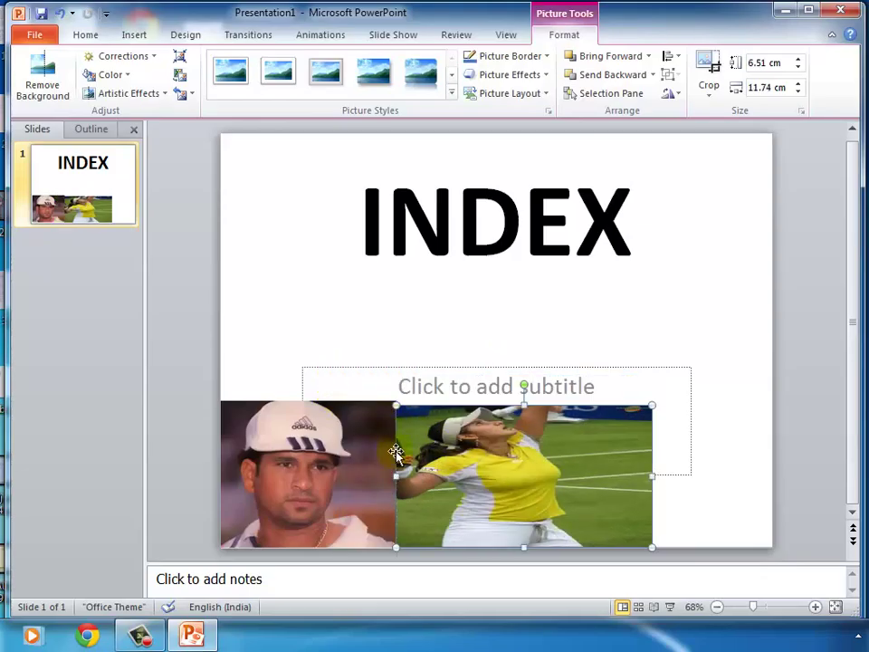
{"action": "left_click_drag", "start_coordinate": [396, 476], "coordinate": [523, 476]}
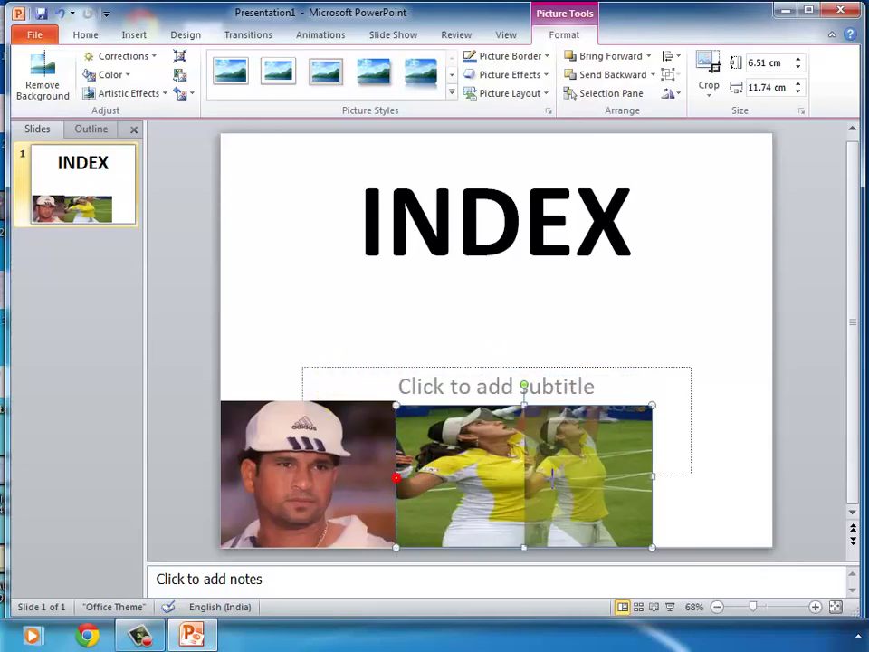
{"action": "mouse_move", "coordinate": [590, 476]}
{"action": "left_mouse_down"}
{"action": "mouse_move", "coordinate": [694, 476]}
{"action": "mouse_move", "coordinate": [608, 475]}
{"action": "left_mouse_up"}
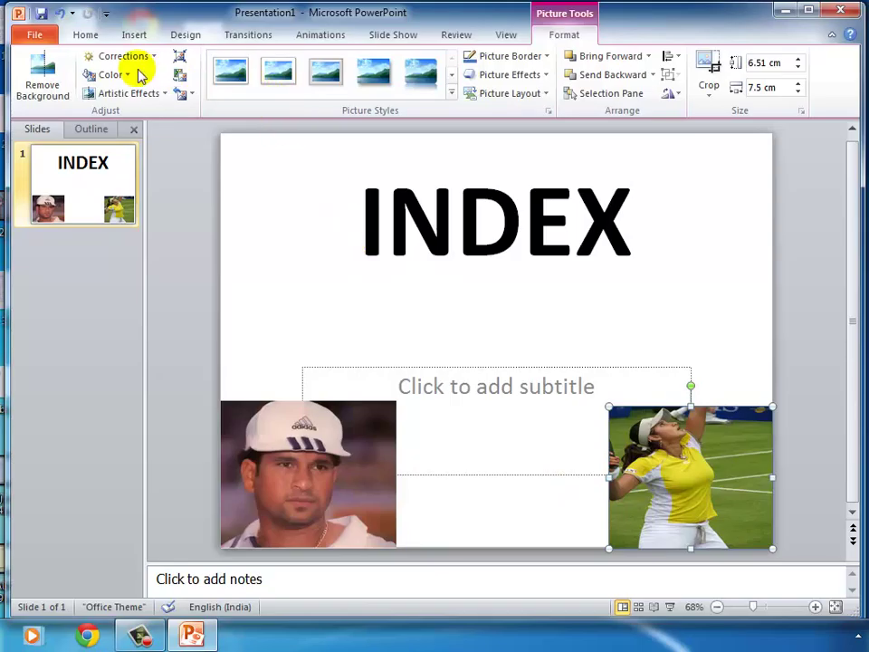
Add two blank Title and Content slides after INDEX and display slide 2.
{"action": "left_click", "coordinate": [82, 38]}
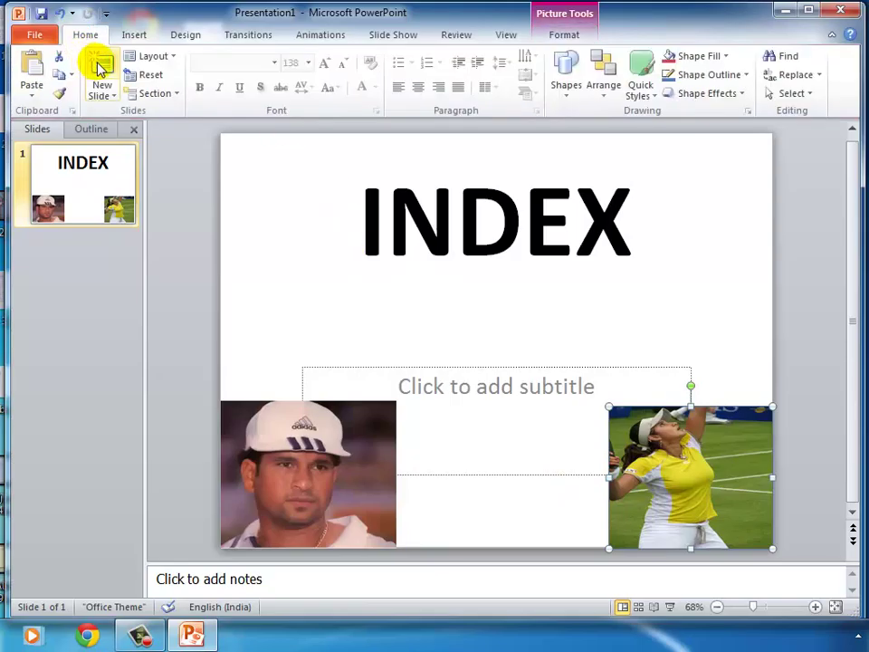
{"action": "left_click", "coordinate": [99, 65]}
{"action": "left_click", "coordinate": [99, 65]}
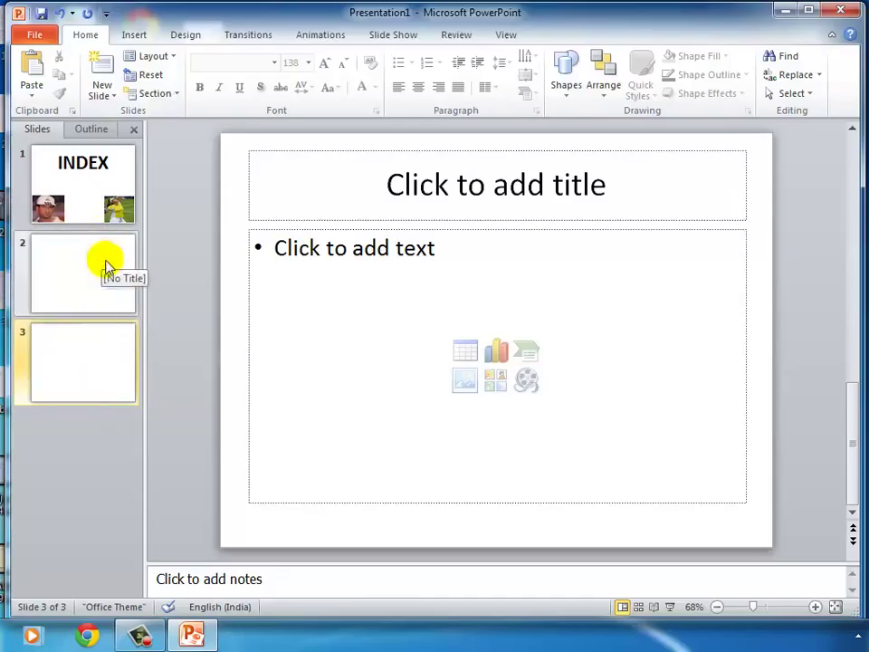
{"action": "left_click", "coordinate": [41, 203]}
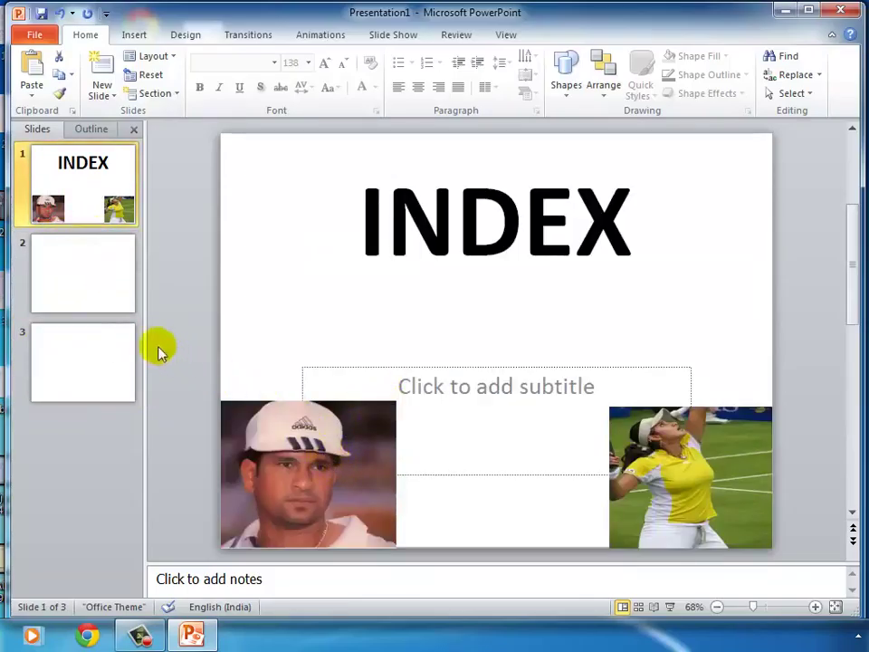
{"action": "left_click", "coordinate": [84, 279]}
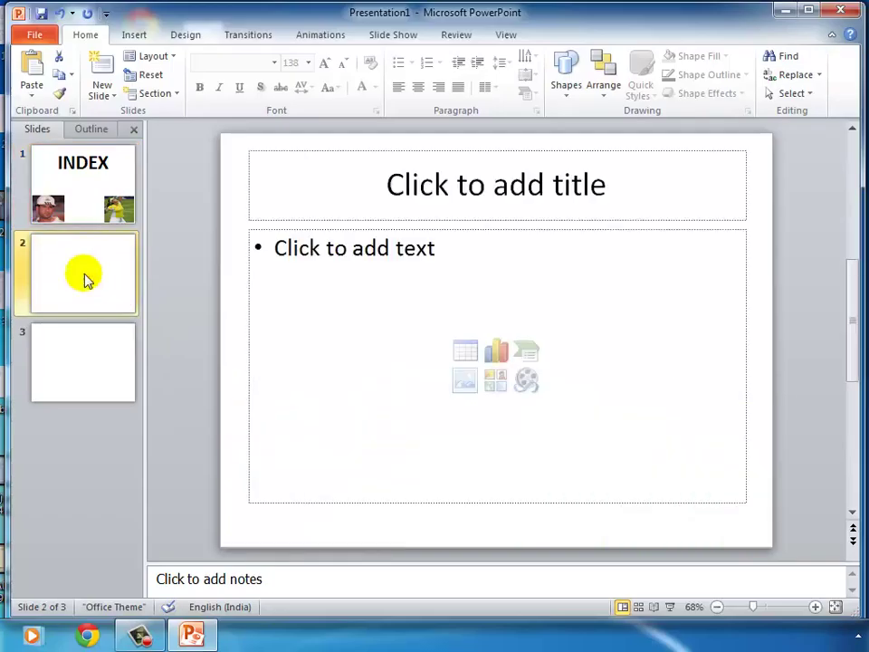
Start inserting a picture on slide 2 and browse into the image\SACHIN folder.
{"action": "left_click", "coordinate": [133, 38]}
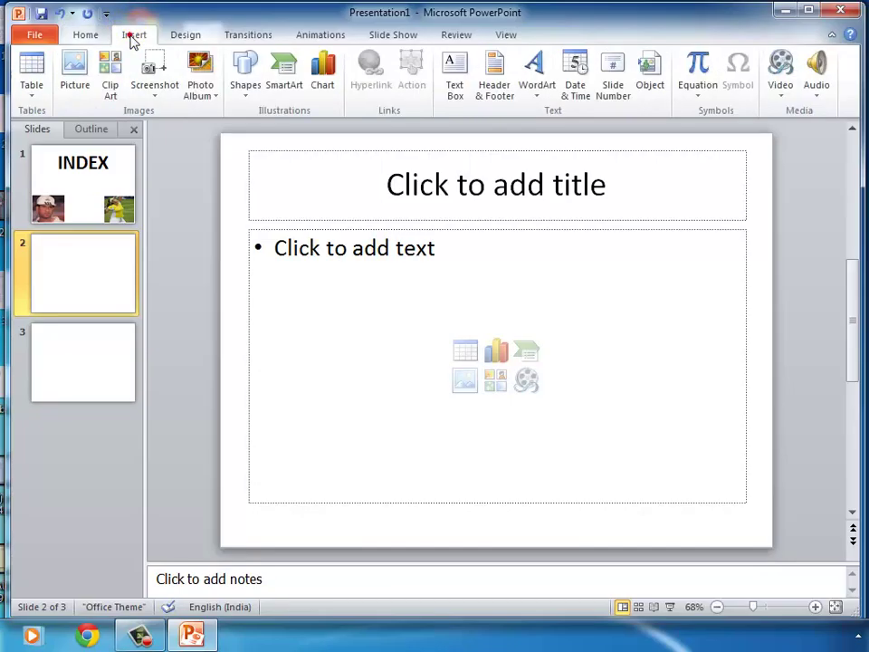
{"action": "left_click", "coordinate": [73, 80]}
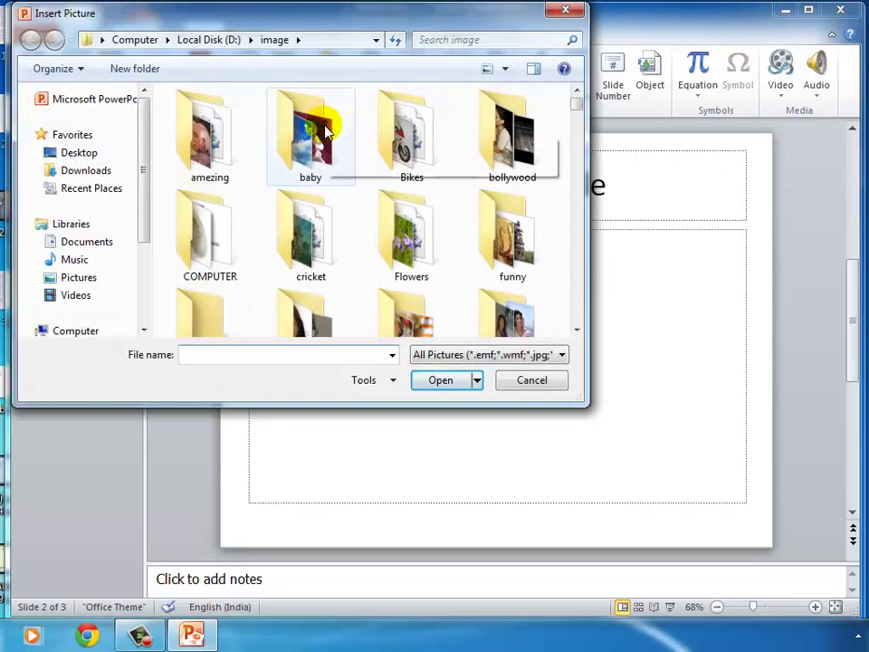
{"action": "scroll", "coordinate": [335, 141], "scroll_direction": "down", "scroll_amount": 3}
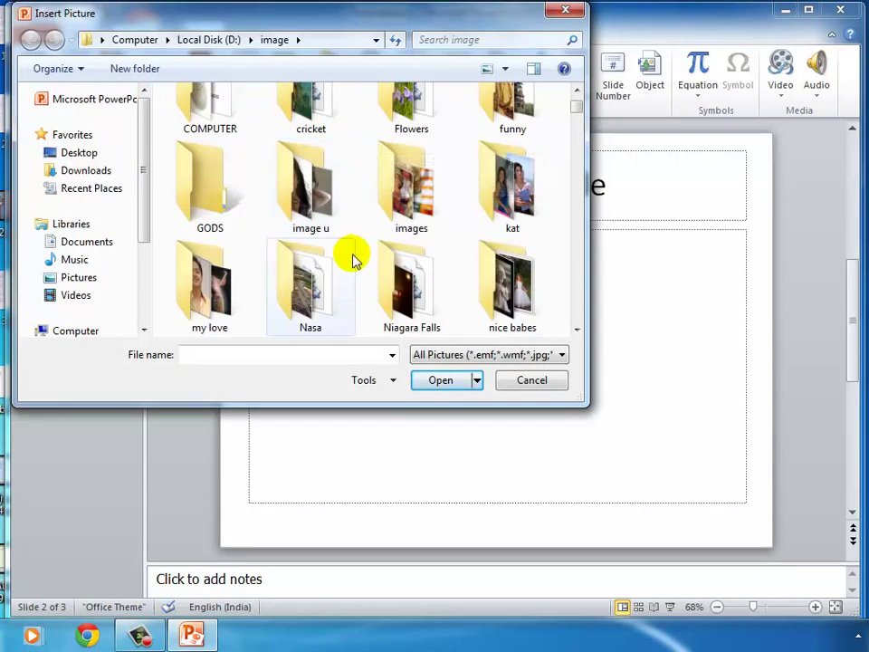
{"action": "left_click", "coordinate": [325, 174]}
{"action": "scroll", "coordinate": [330, 174], "scroll_direction": "down", "scroll_amount": 5}
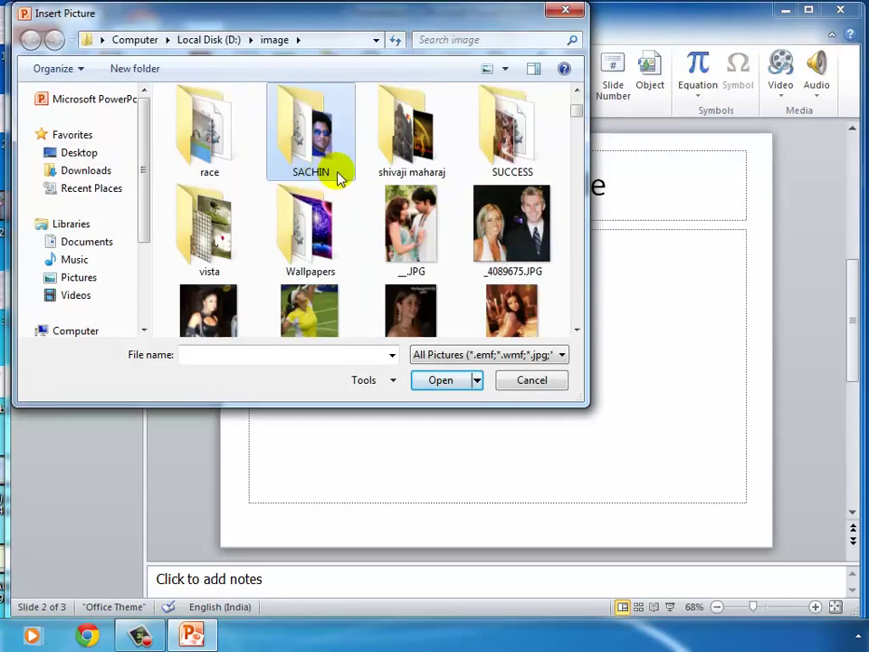
{"action": "left_click", "coordinate": [353, 145]}
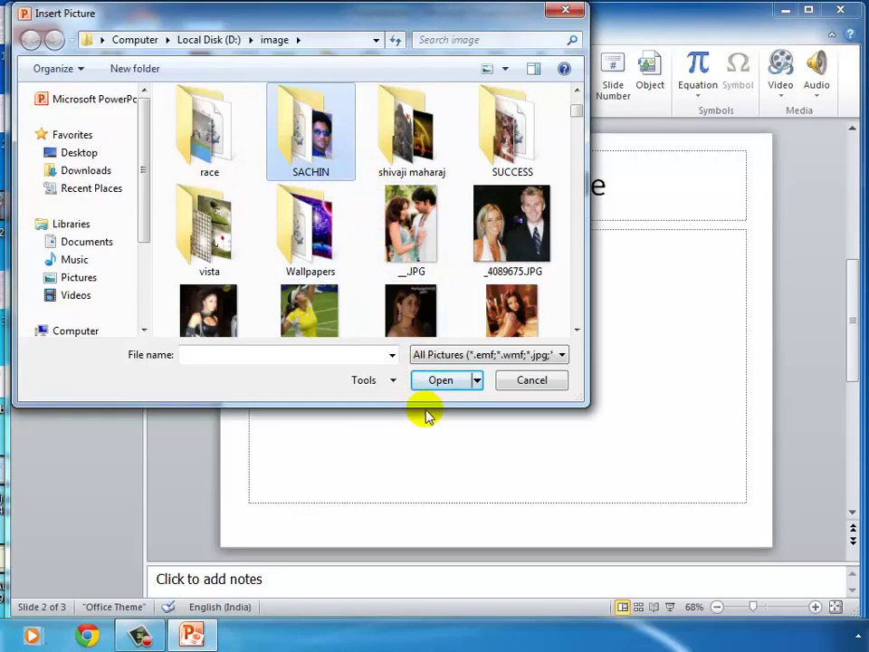
{"action": "left_click", "coordinate": [435, 380]}
Insert the white-cap cricketer portrait, photo 0027, onto slide 2.
{"action": "left_click", "coordinate": [403, 246]}
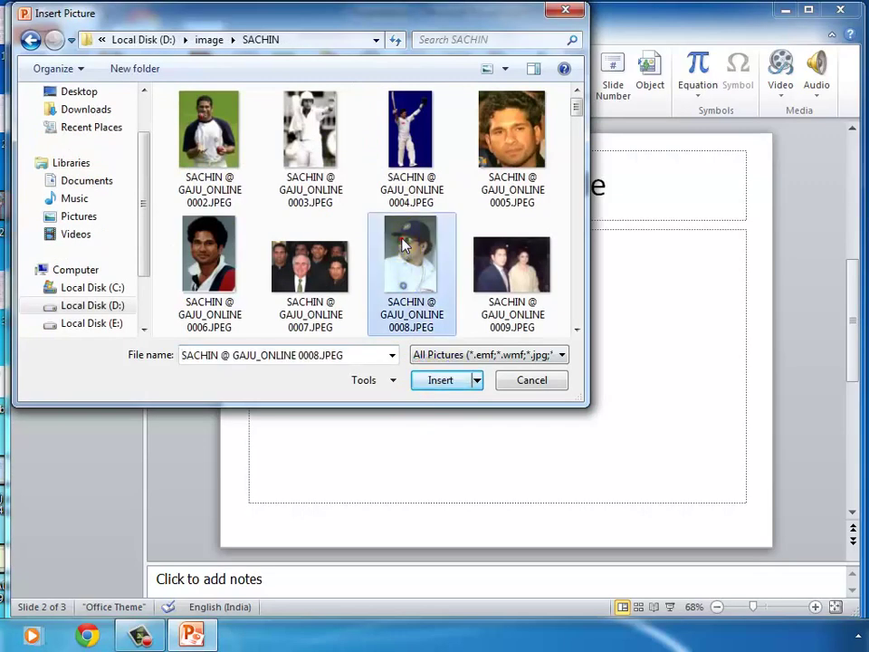
{"action": "scroll", "coordinate": [403, 246], "scroll_direction": "down", "scroll_amount": 2}
{"action": "scroll", "coordinate": [403, 246], "scroll_direction": "down", "scroll_amount": 1}
{"action": "scroll", "coordinate": [403, 246], "scroll_direction": "down", "scroll_amount": 1}
{"action": "scroll", "coordinate": [405, 246], "scroll_direction": "down", "scroll_amount": 1}
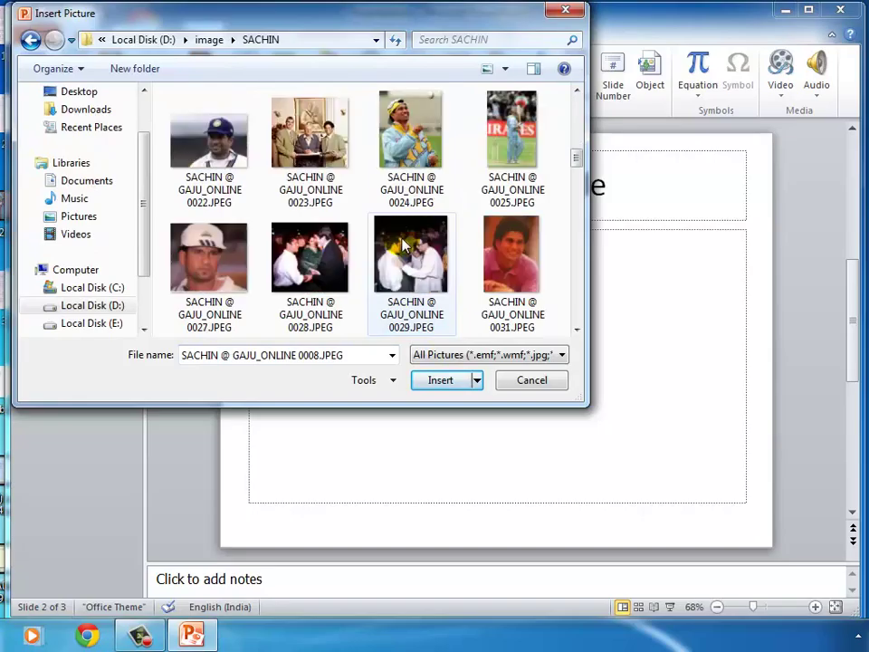
{"action": "left_click", "coordinate": [222, 271]}
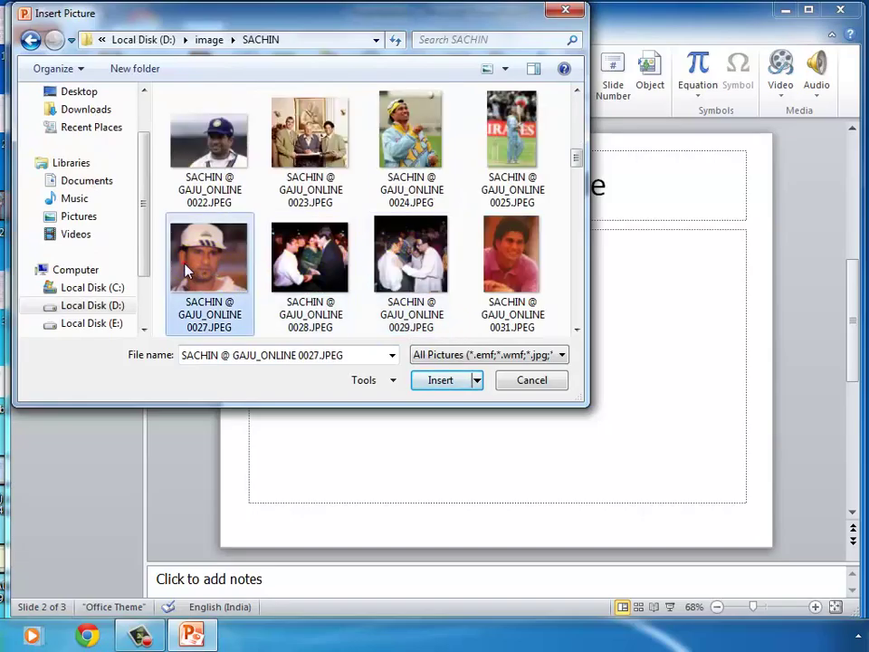
{"action": "left_click", "coordinate": [437, 382]}
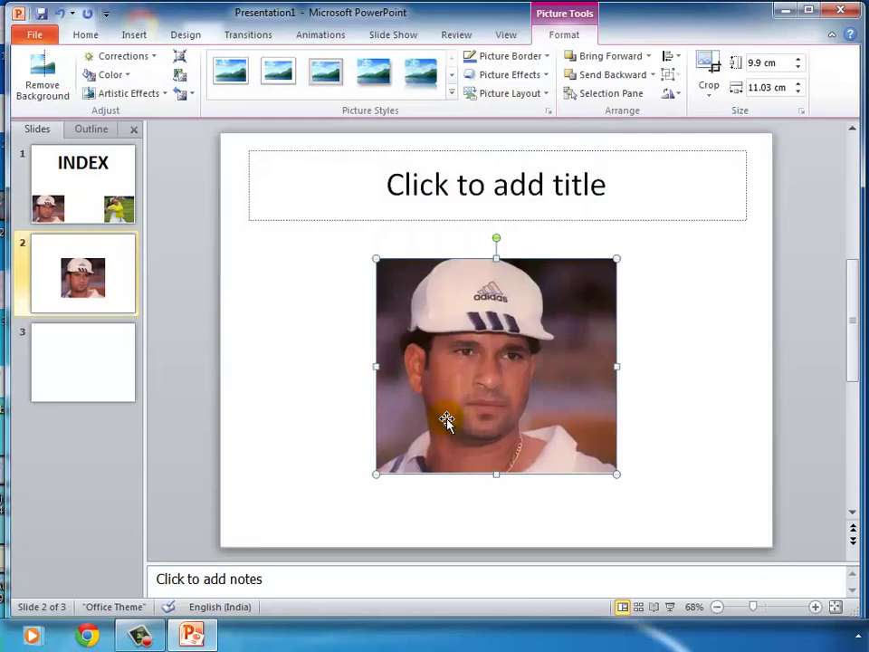
Move the cricketer photo to the top-left and stretch it to 25.4 by 18.96 cm.
{"action": "mouse_move", "coordinate": [484, 354]}
{"action": "left_mouse_down"}
{"action": "mouse_move", "coordinate": [338, 254]}
{"action": "mouse_move", "coordinate": [331, 236]}
{"action": "left_mouse_up"}
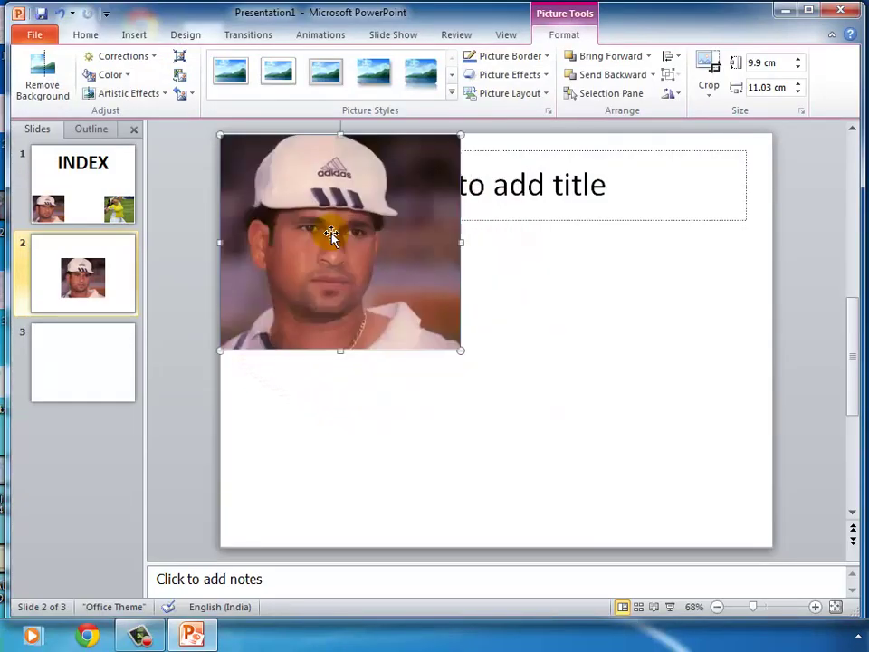
{"action": "left_click_drag", "start_coordinate": [460, 243], "coordinate": [770, 245]}
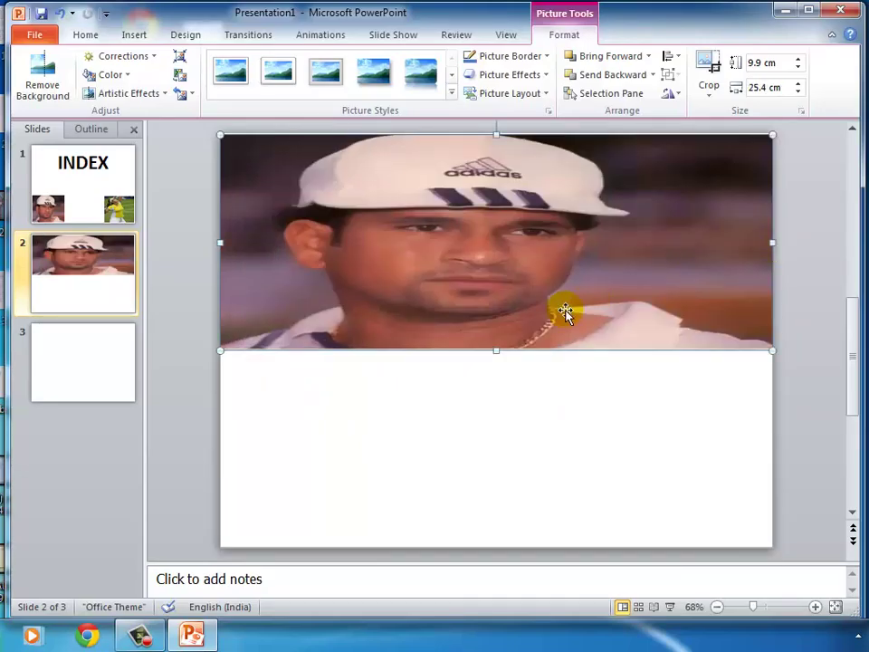
{"action": "left_click_drag", "start_coordinate": [496, 346], "coordinate": [500, 548]}
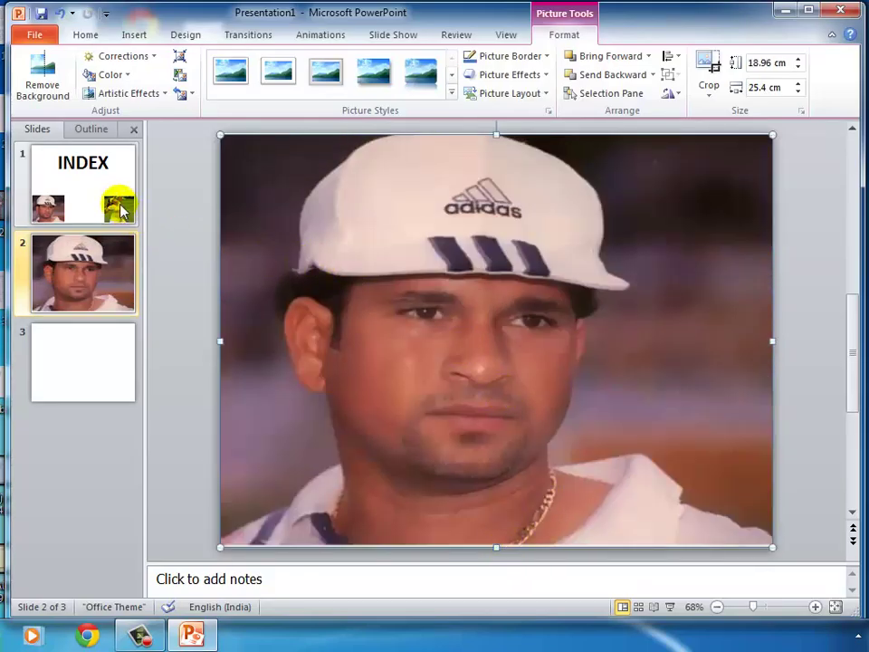
Copy the tennis photo from the INDEX slide.
{"action": "left_click", "coordinate": [119, 209]}
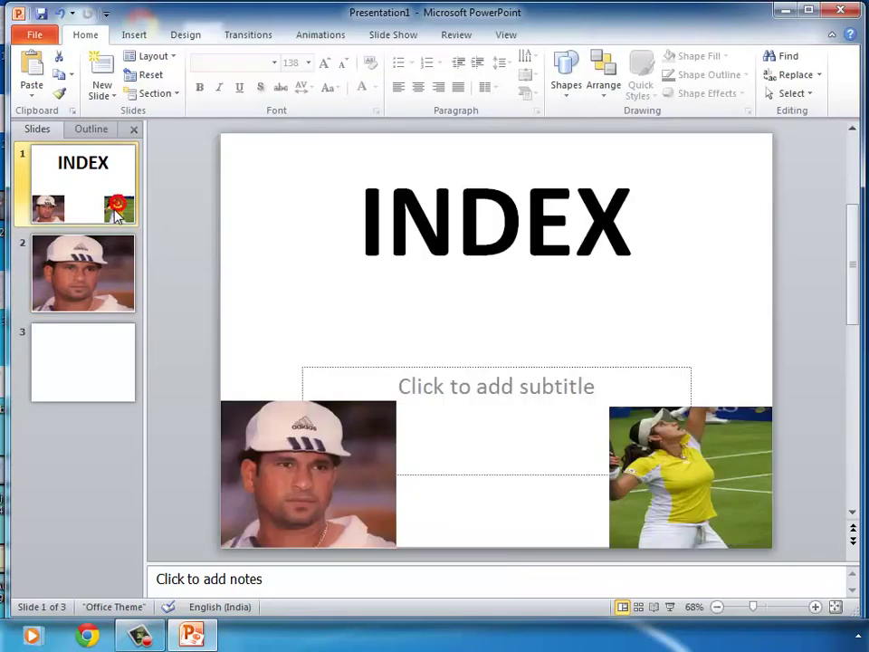
{"action": "left_click", "coordinate": [689, 439]}
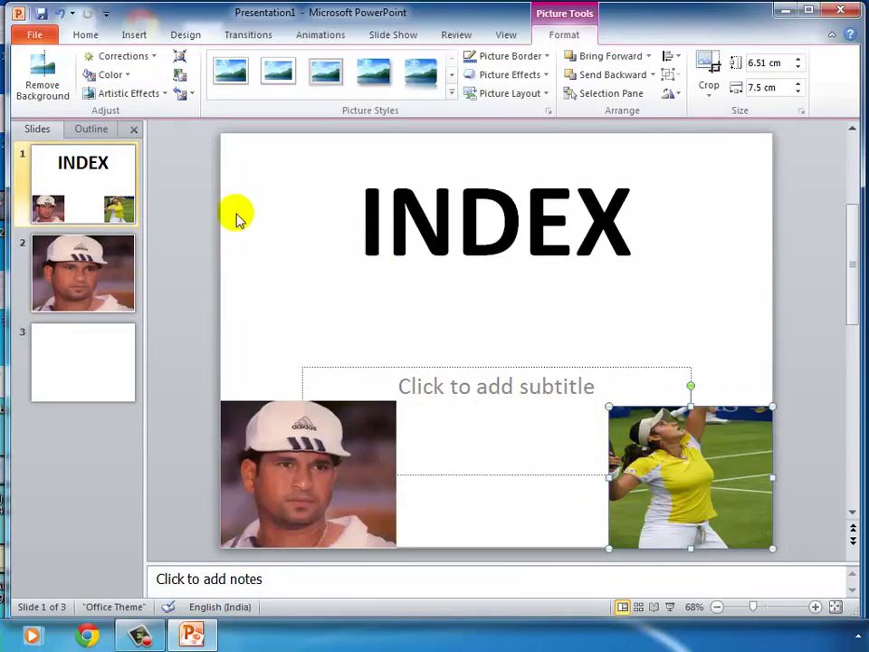
{"action": "left_click", "coordinate": [91, 36]}
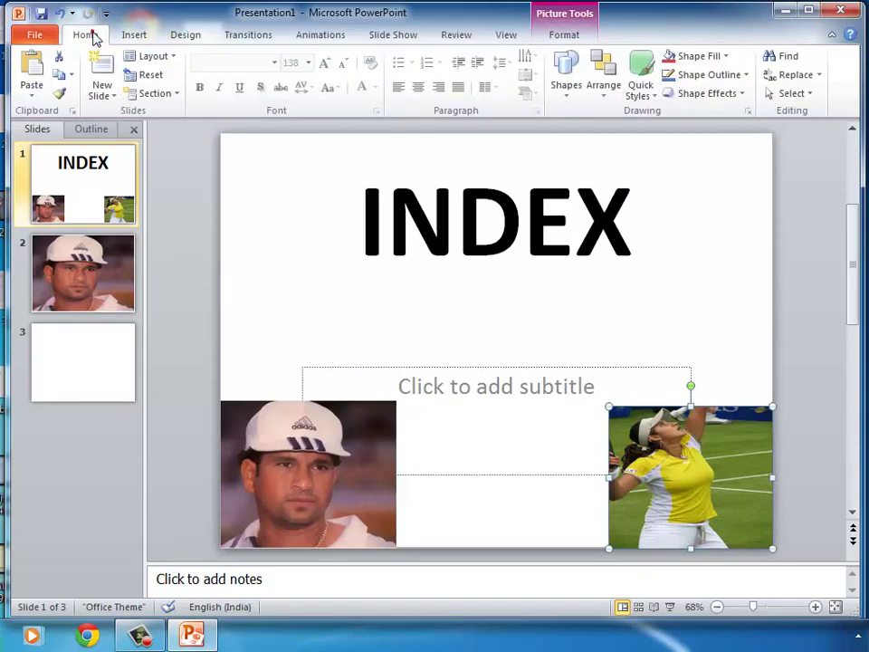
{"action": "left_click", "coordinate": [58, 80]}
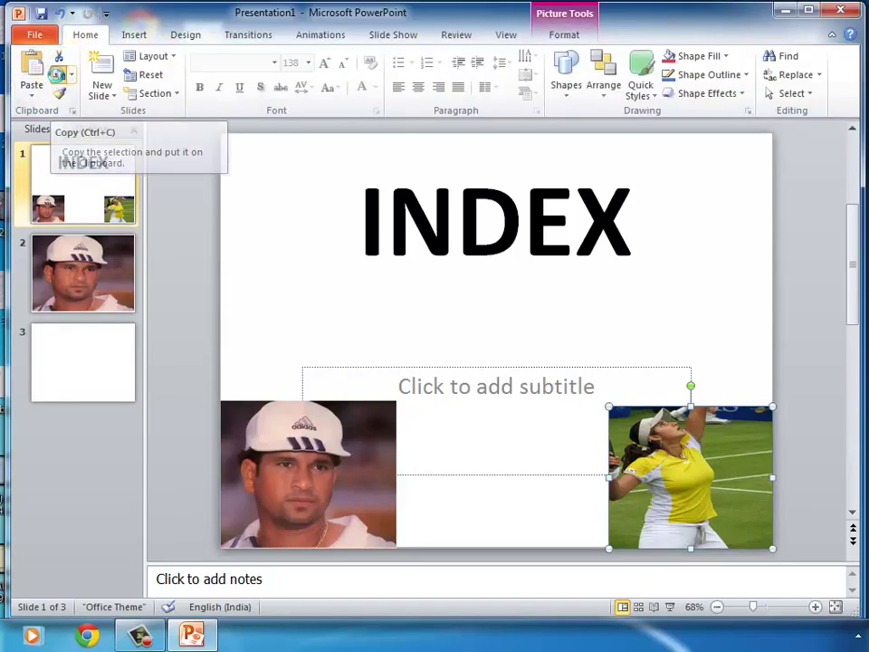
Paste the tennis photo onto slide 3 and stretch it across the slide.
{"action": "left_click", "coordinate": [82, 367]}
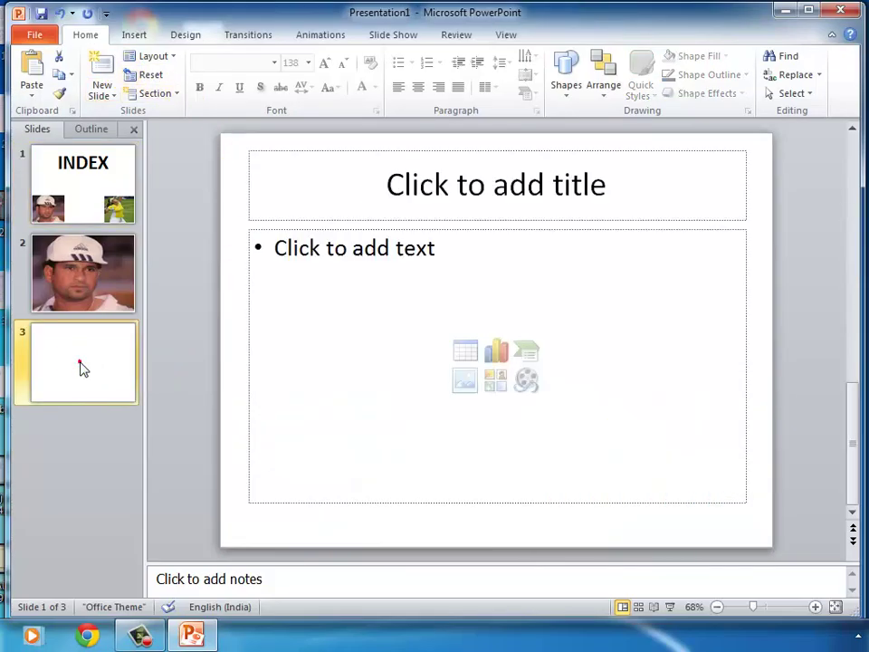
{"action": "left_click", "coordinate": [32, 65]}
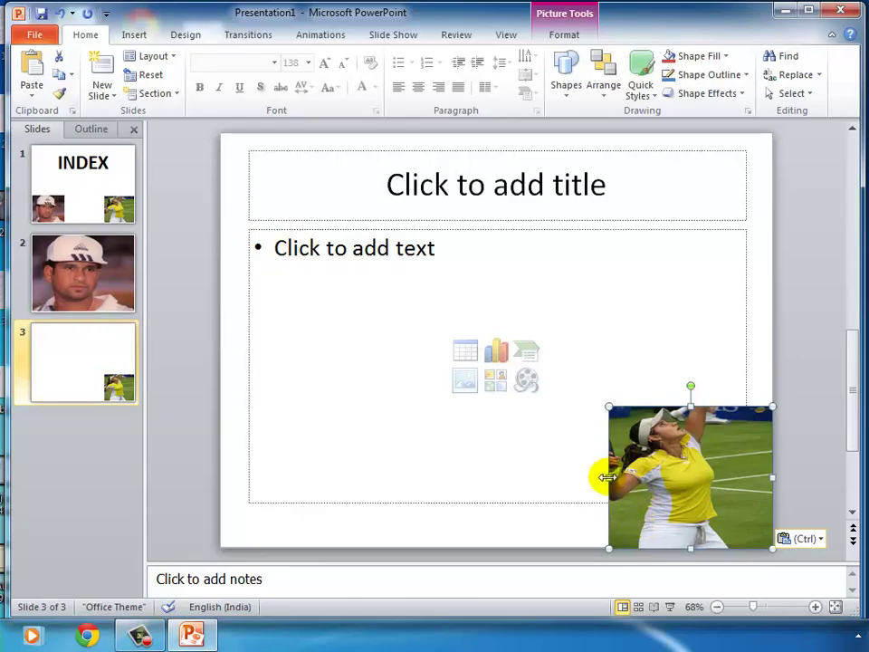
{"action": "mouse_move", "coordinate": [606, 477]}
{"action": "left_mouse_down"}
{"action": "mouse_move", "coordinate": [218, 470]}
{"action": "mouse_move", "coordinate": [244, 470]}
{"action": "left_mouse_up"}
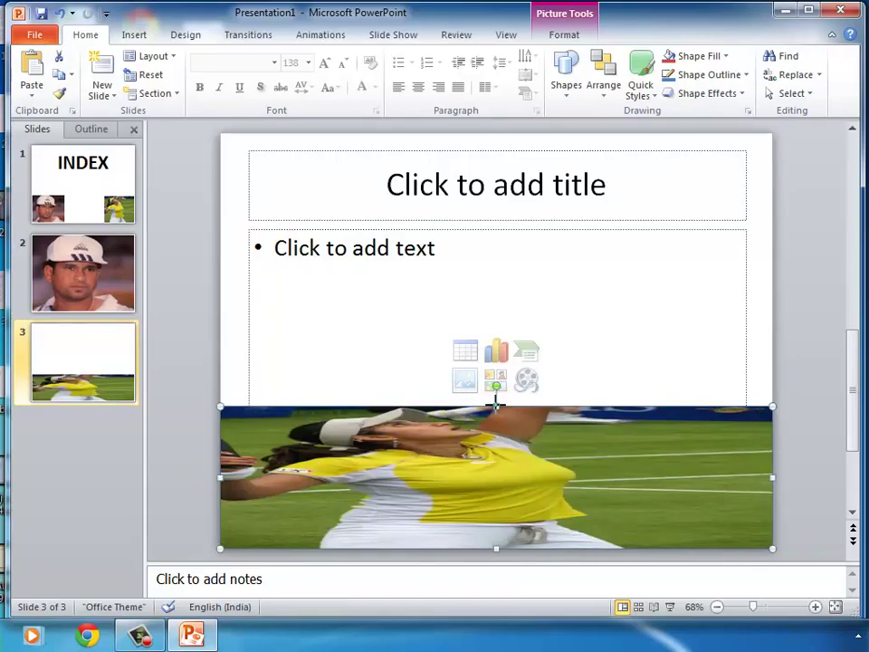
{"action": "left_click_drag", "start_coordinate": [496, 406], "coordinate": [502, 133]}
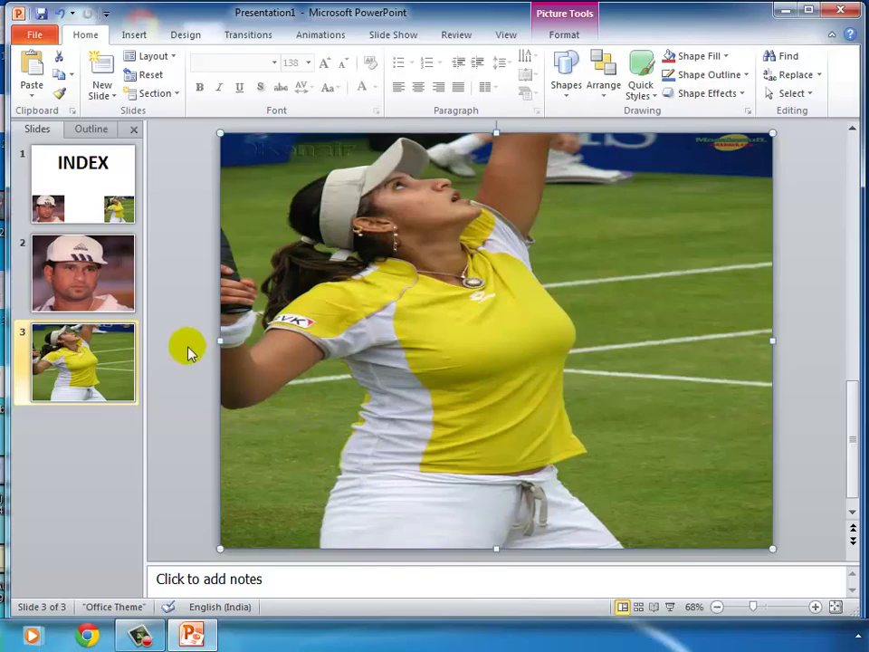
Review the INDEX slide and the full-photo slides 2 and 3.
{"action": "left_click", "coordinate": [78, 196]}
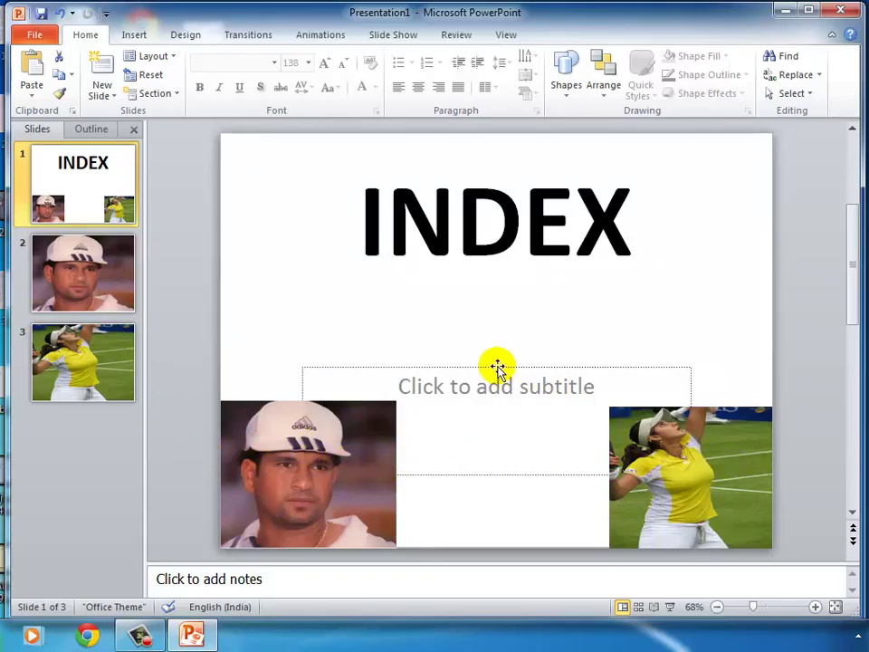
{"action": "left_click", "coordinate": [107, 275]}
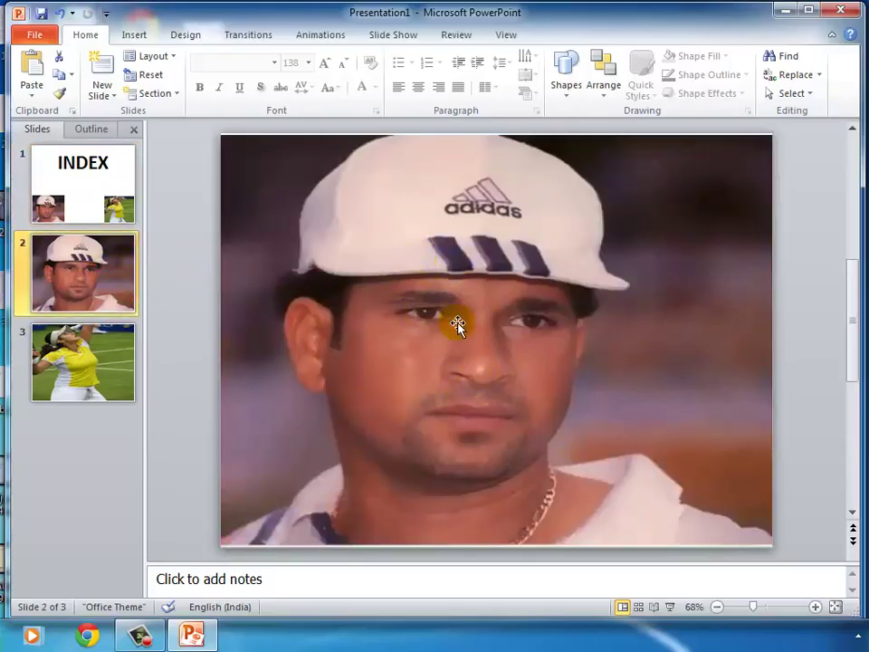
{"action": "left_click", "coordinate": [46, 382]}
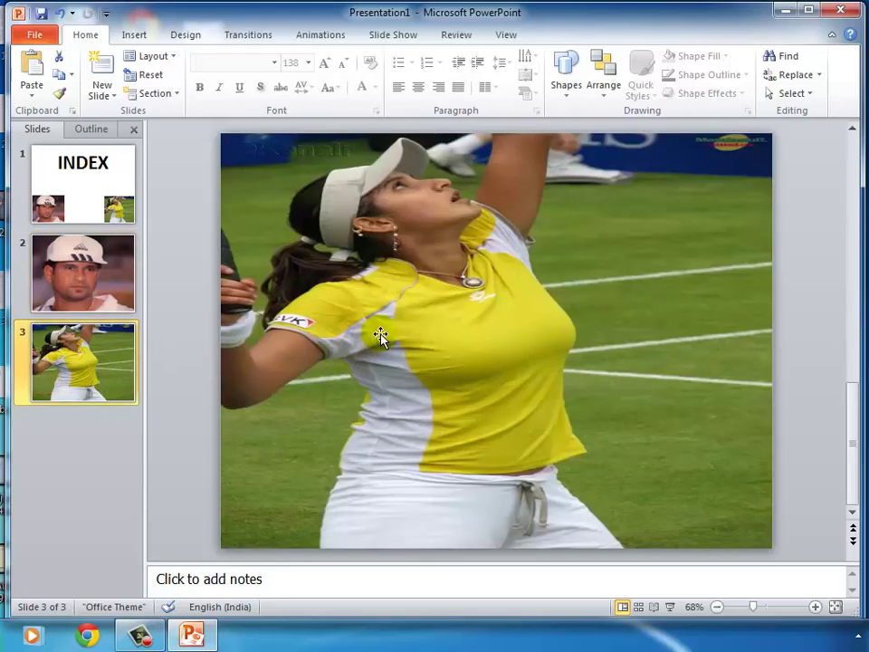
Back on the INDEX slide, select the man's photo in the lower-left corner.
{"action": "left_click", "coordinate": [80, 215]}
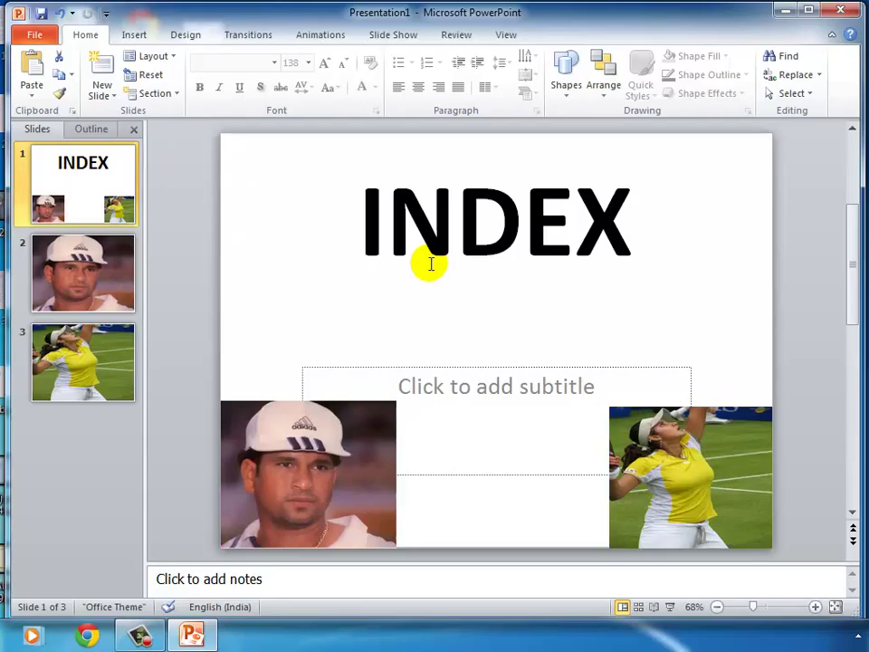
{"action": "left_click", "coordinate": [320, 427]}
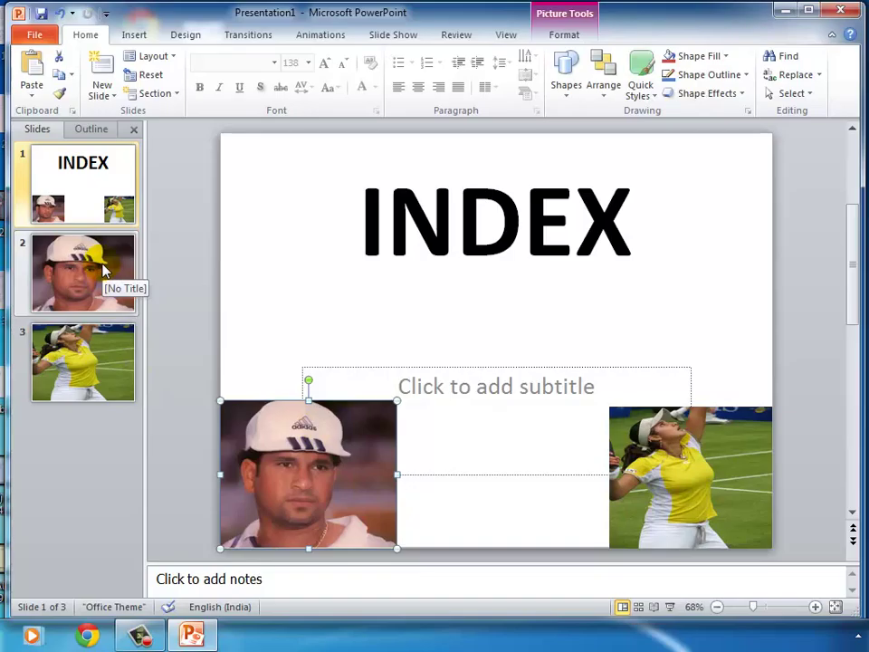
{"action": "left_click", "coordinate": [296, 351]}
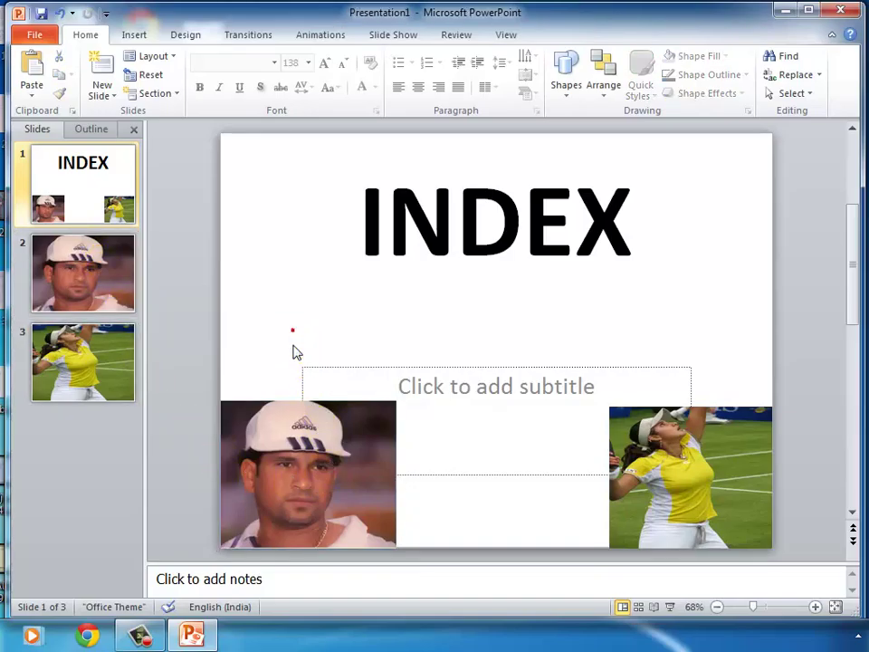
{"action": "left_click", "coordinate": [286, 472]}
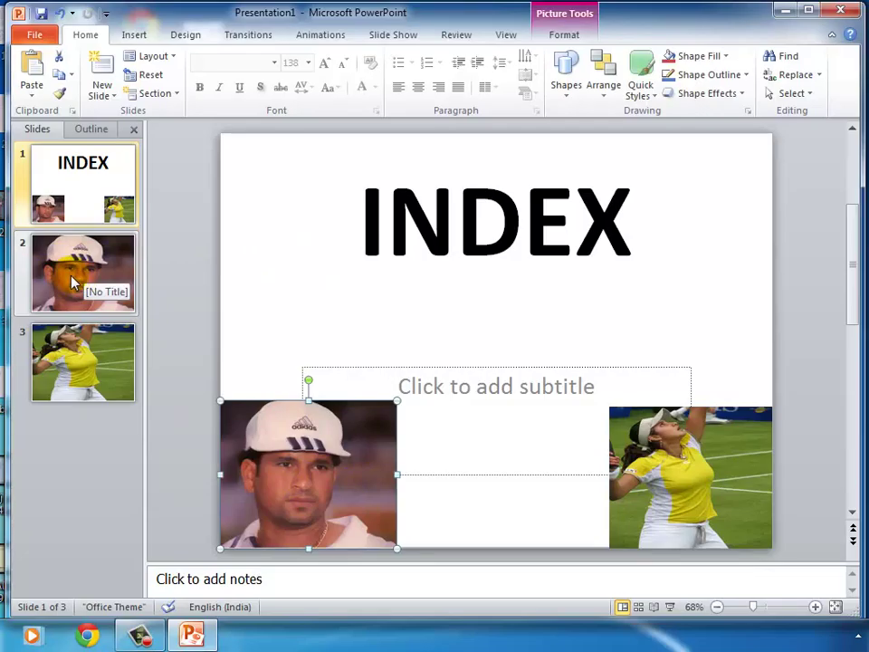
{"action": "left_click", "coordinate": [249, 297]}
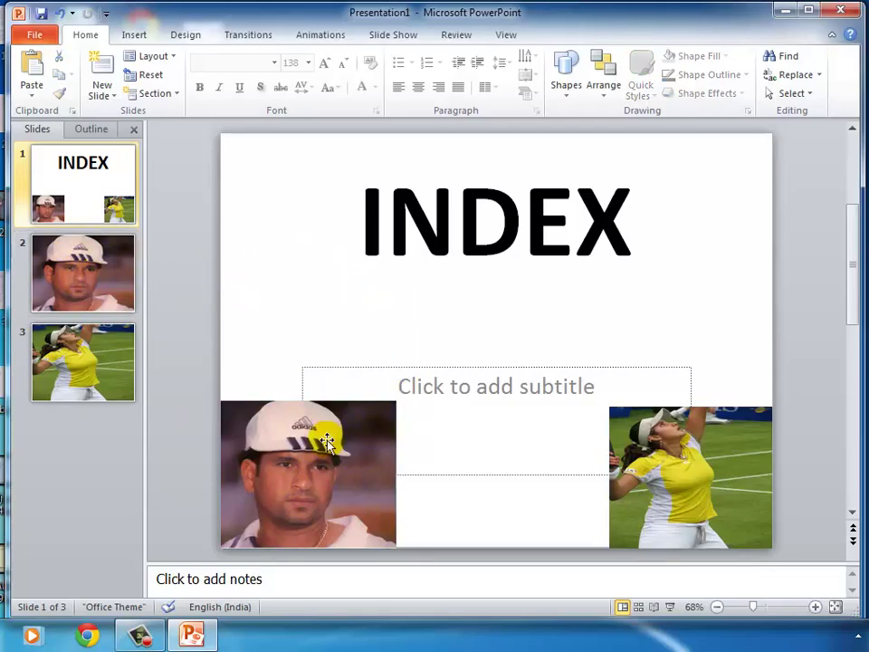
{"action": "left_click", "coordinate": [277, 441]}
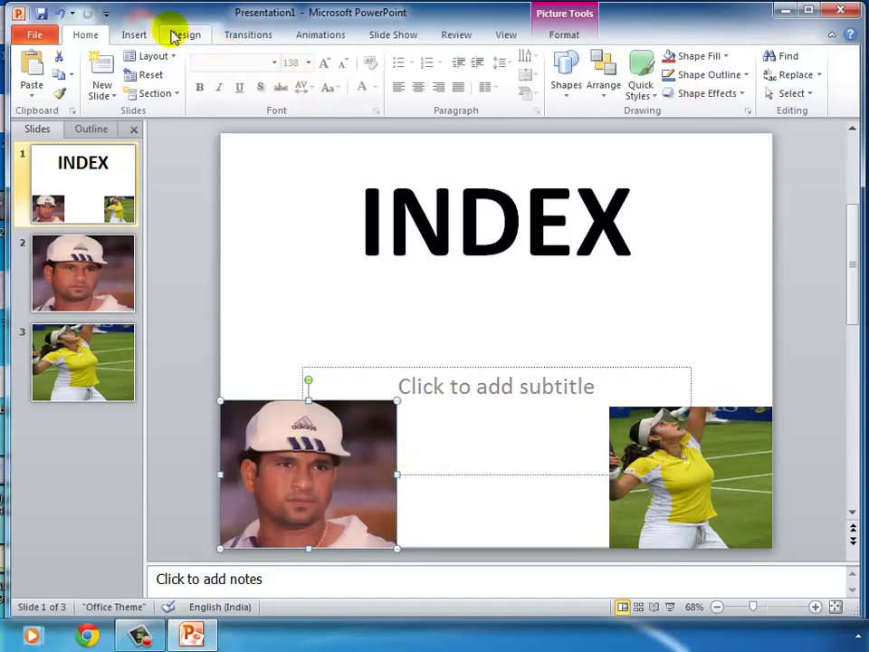
{"action": "left_click", "coordinate": [140, 35]}
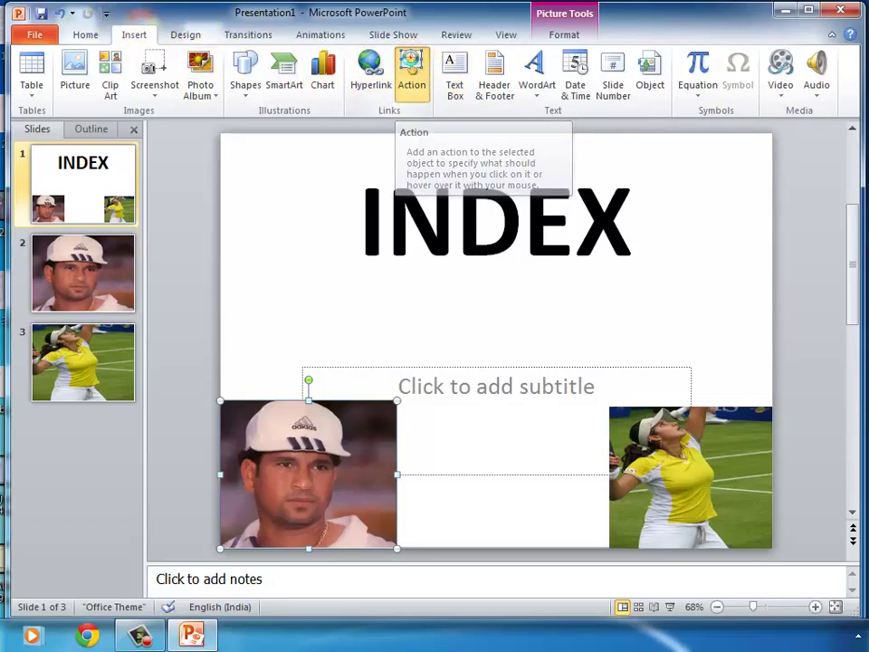
Give the cricketer's photo an Action Settings hyperlink to Slide 2.
{"action": "left_click", "coordinate": [412, 68]}
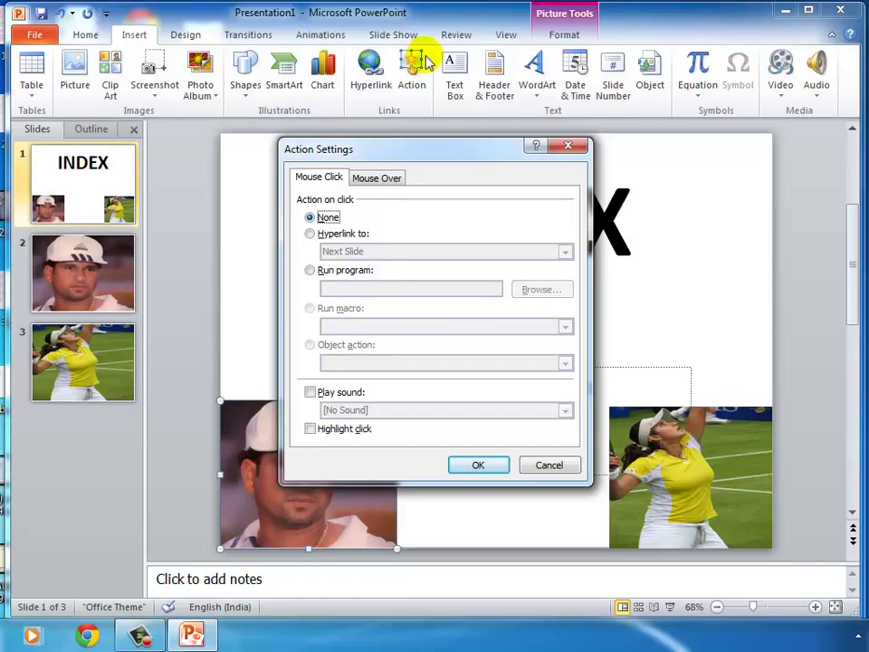
{"action": "left_click", "coordinate": [310, 234]}
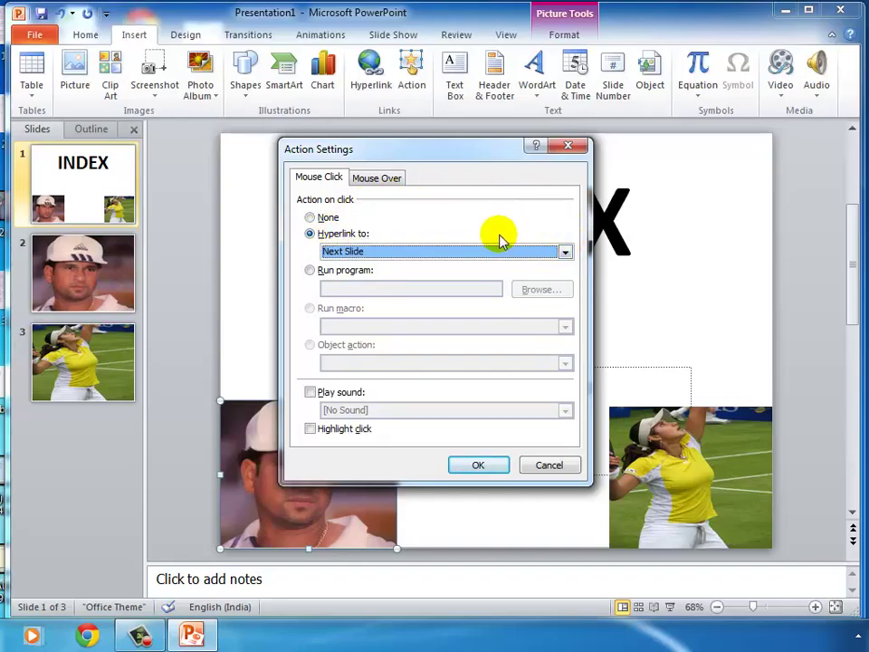
{"action": "left_click", "coordinate": [565, 254]}
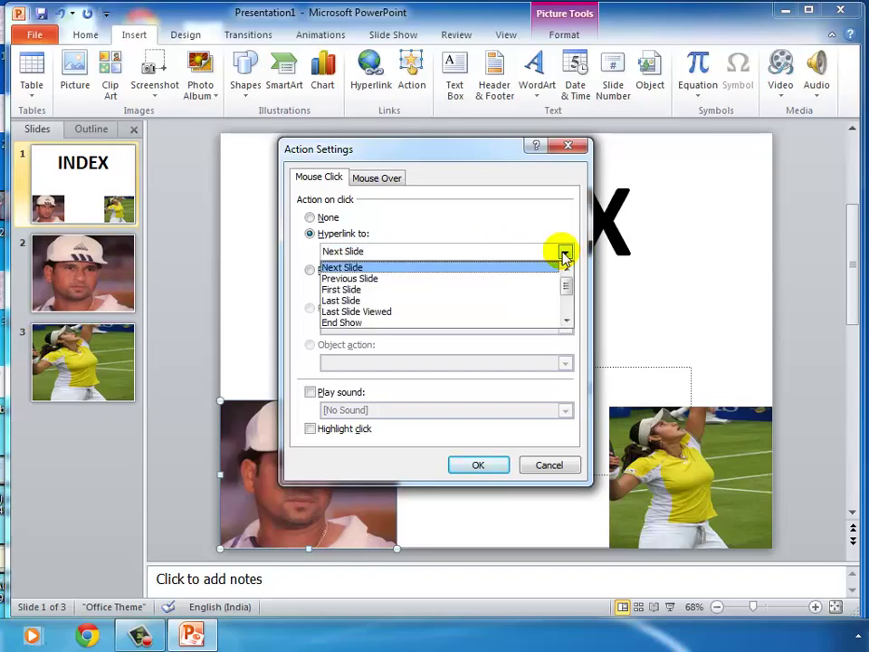
{"action": "left_click", "coordinate": [566, 321]}
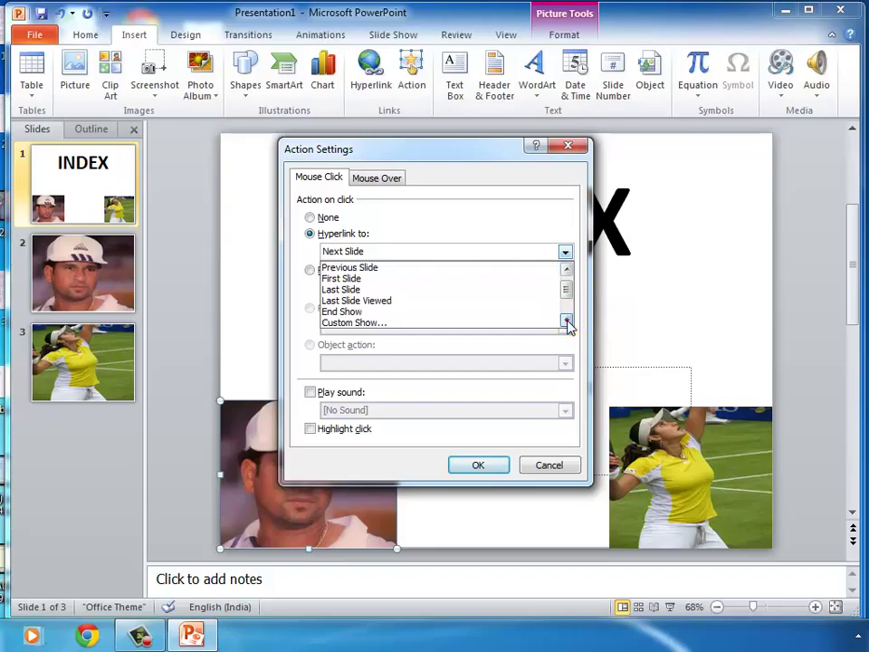
{"action": "left_click", "coordinate": [566, 321]}
{"action": "left_click", "coordinate": [566, 320]}
{"action": "left_click", "coordinate": [566, 321]}
{"action": "left_click", "coordinate": [566, 320]}
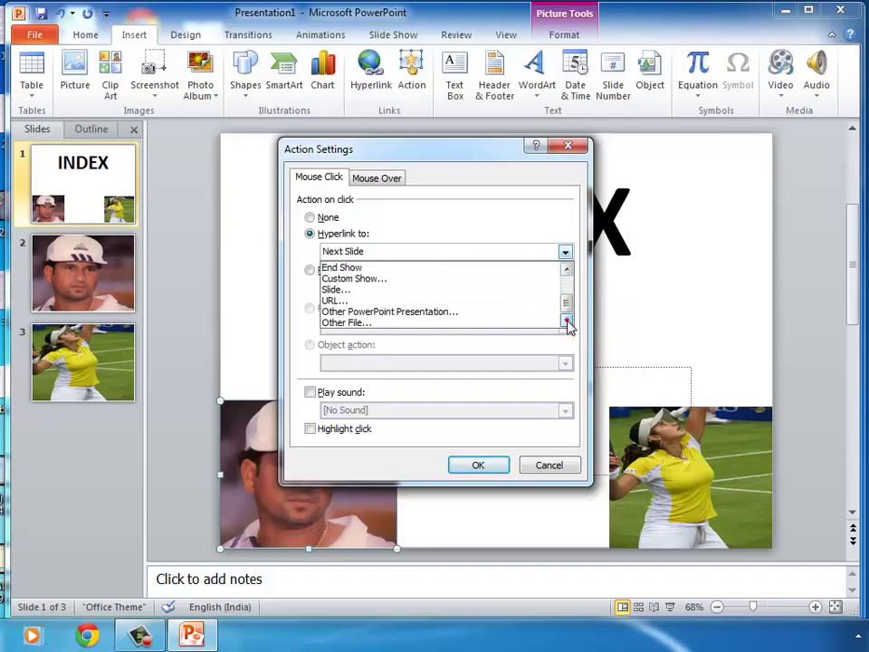
{"action": "left_click", "coordinate": [380, 291]}
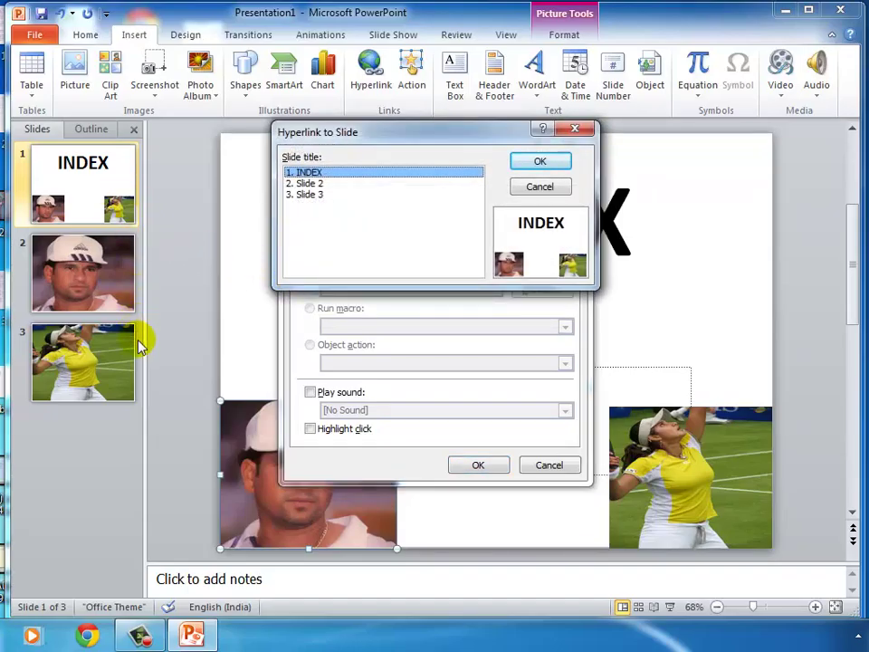
{"action": "left_click", "coordinate": [324, 183]}
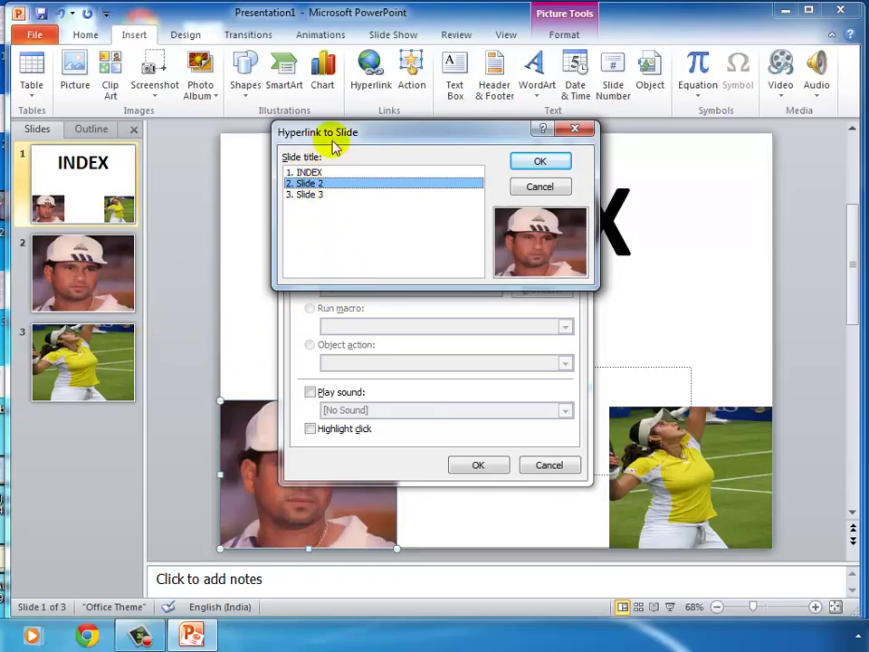
{"action": "left_click", "coordinate": [534, 163]}
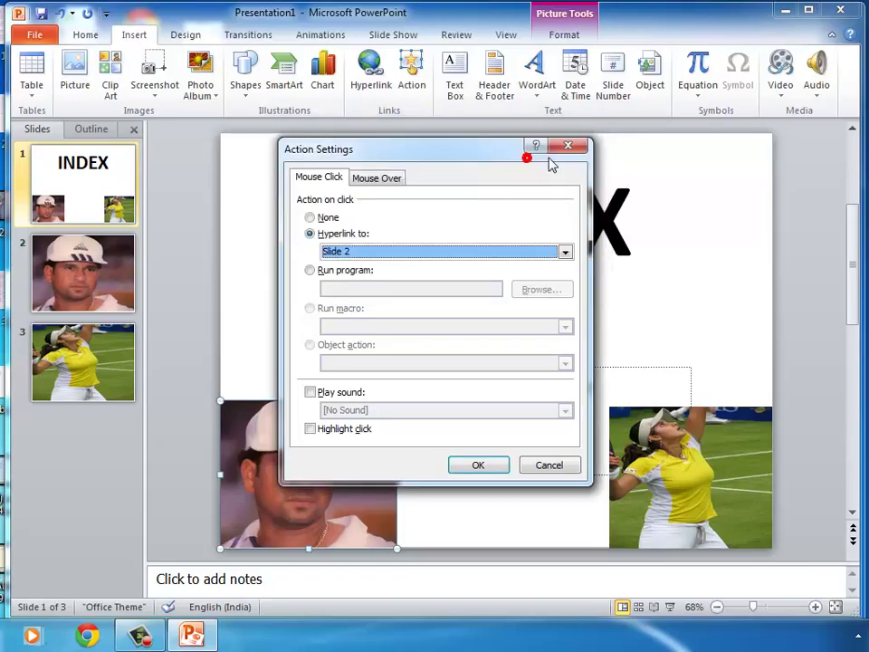
{"action": "left_click", "coordinate": [472, 466]}
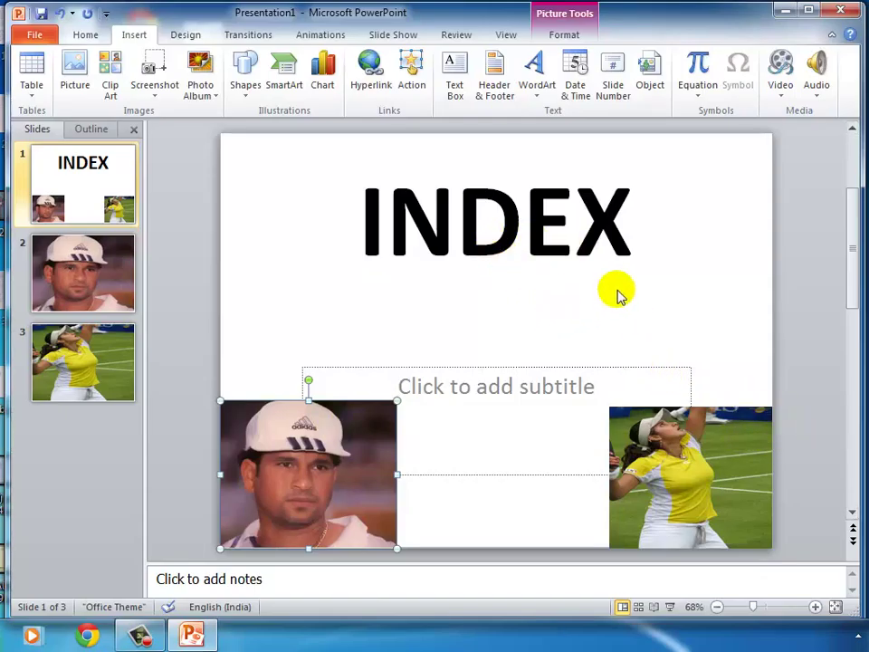
Hyperlink the tennis photo on the INDEX slide to 3. Slide 3, then go to slide 2.
{"action": "left_click", "coordinate": [715, 443]}
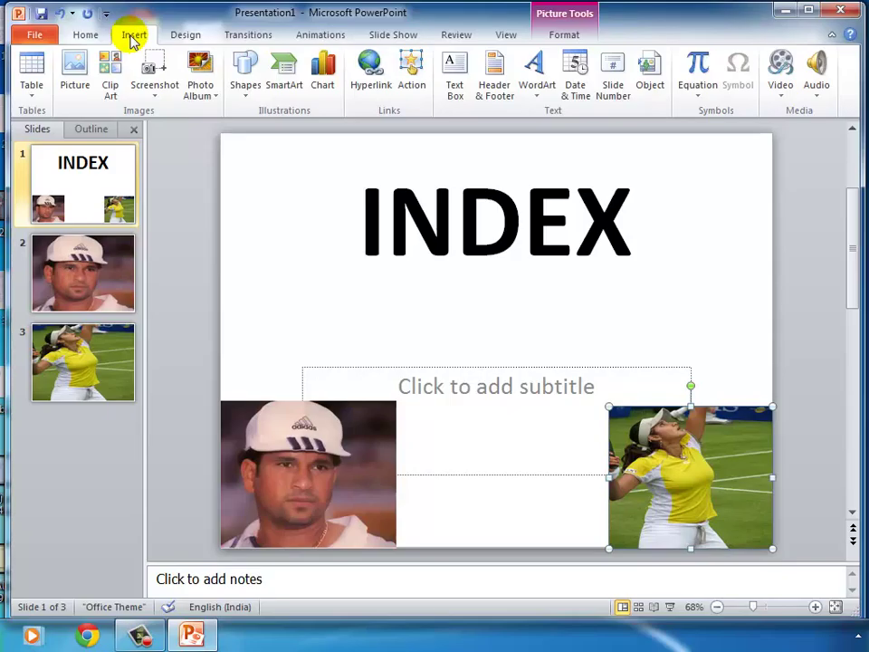
{"action": "left_click", "coordinate": [412, 60]}
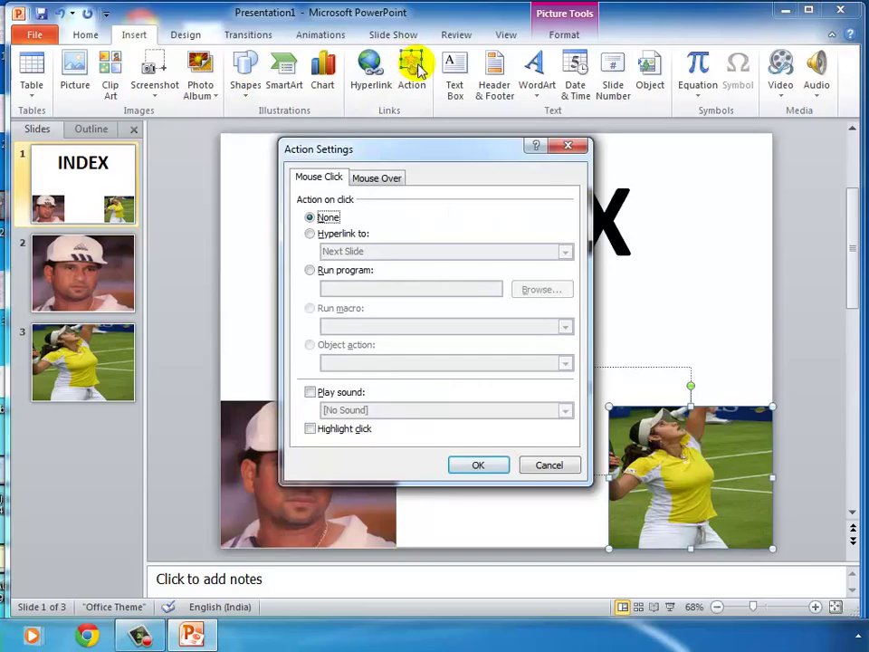
{"action": "left_click", "coordinate": [312, 235]}
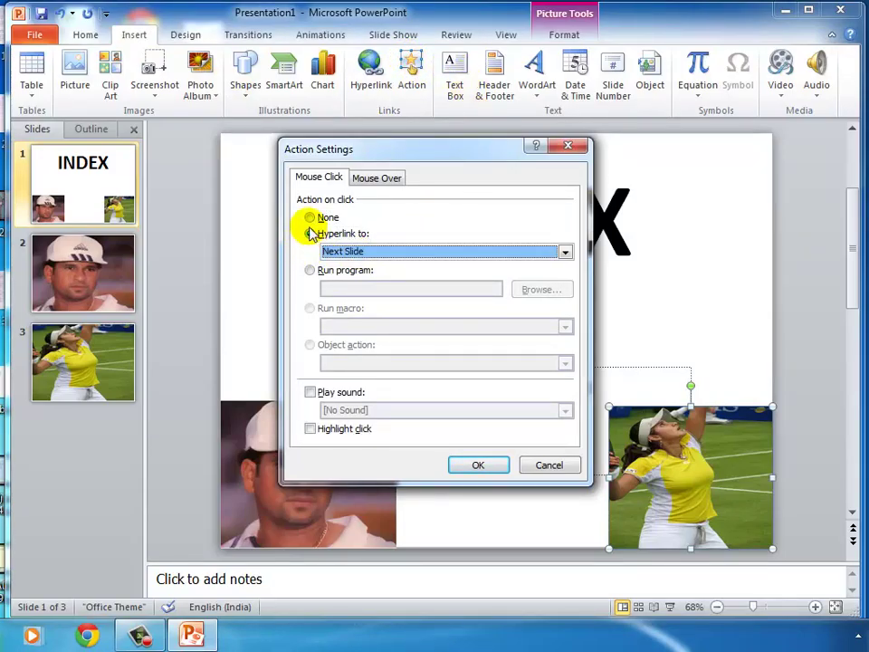
{"action": "left_click", "coordinate": [565, 252]}
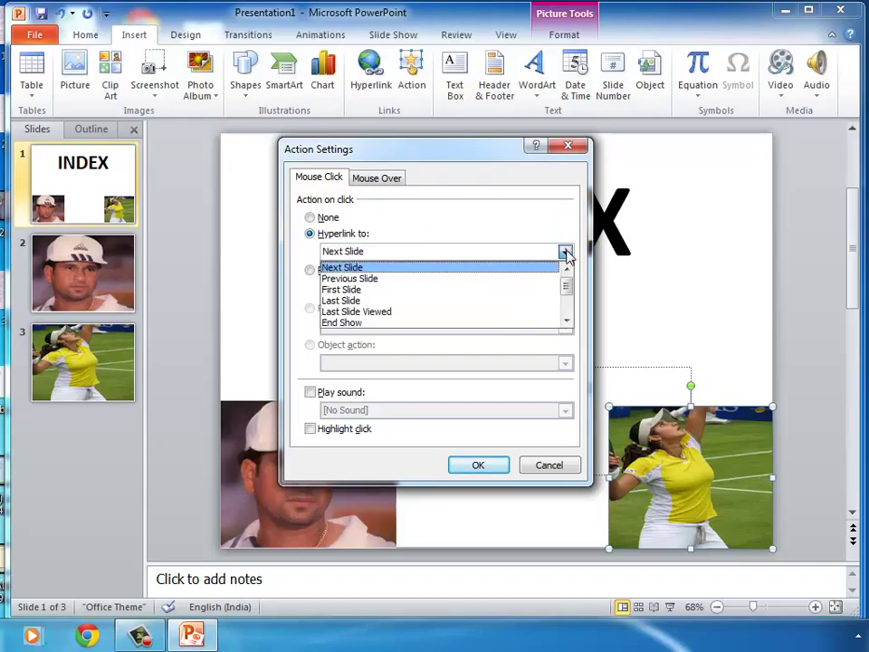
{"action": "left_click", "coordinate": [566, 323]}
{"action": "left_click", "coordinate": [566, 322]}
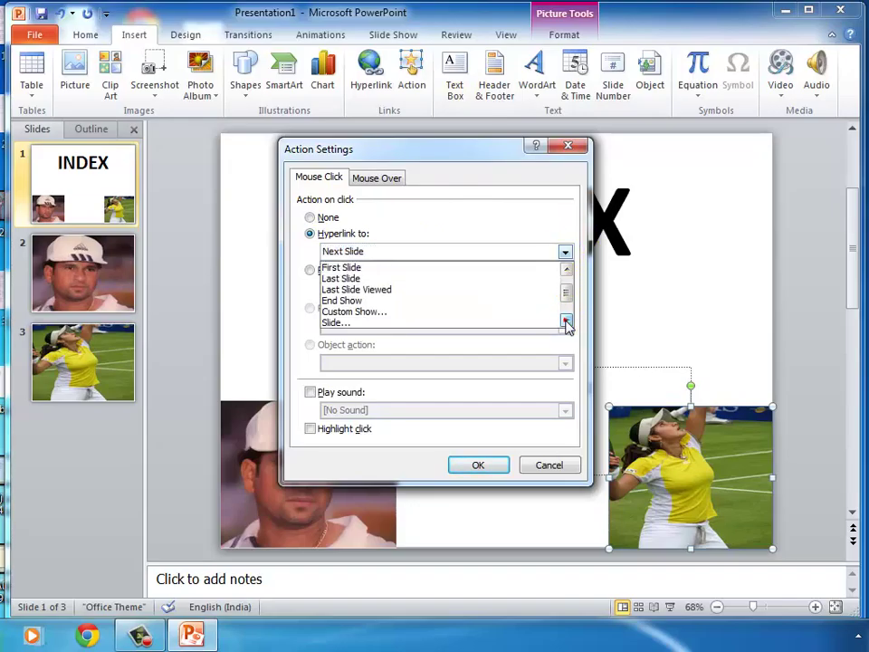
{"action": "left_click", "coordinate": [566, 323]}
{"action": "left_click", "coordinate": [566, 322]}
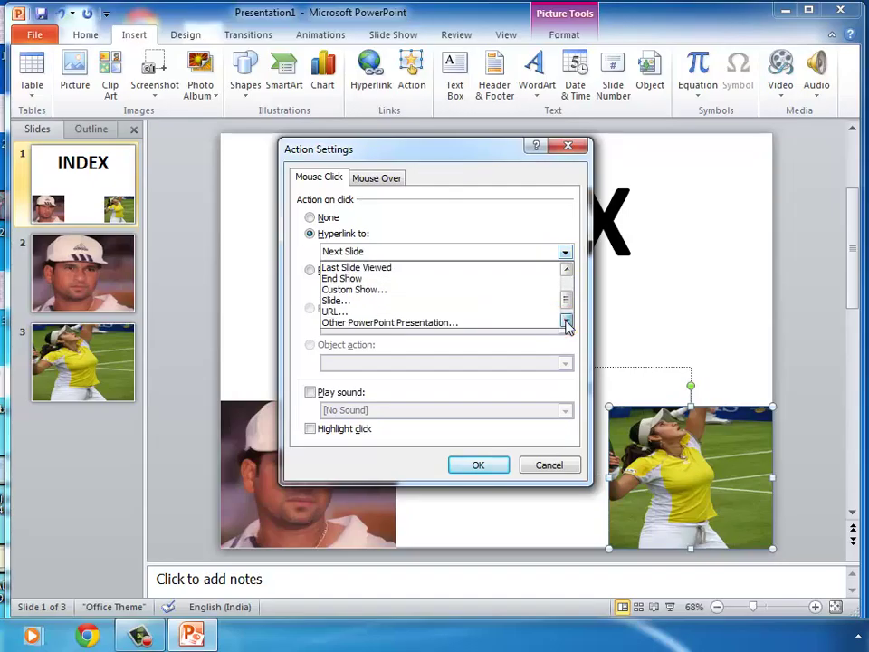
{"action": "left_click", "coordinate": [353, 302]}
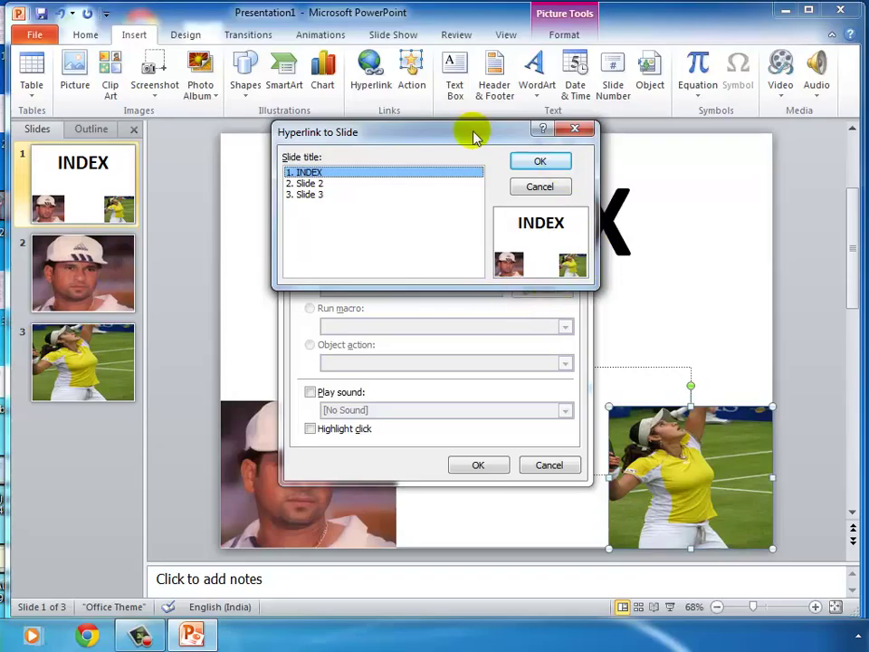
{"action": "left_click", "coordinate": [304, 195]}
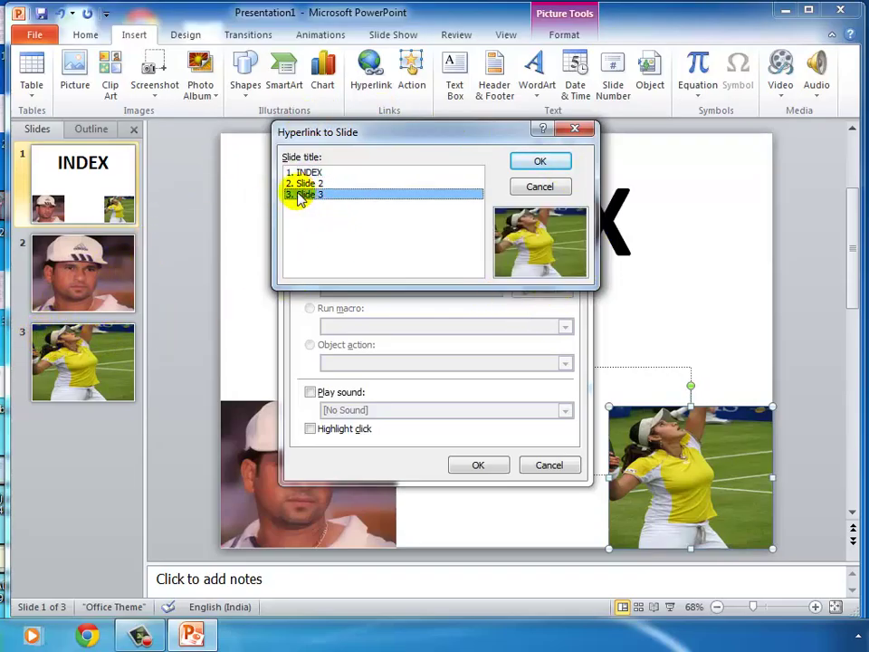
{"action": "left_click", "coordinate": [524, 162]}
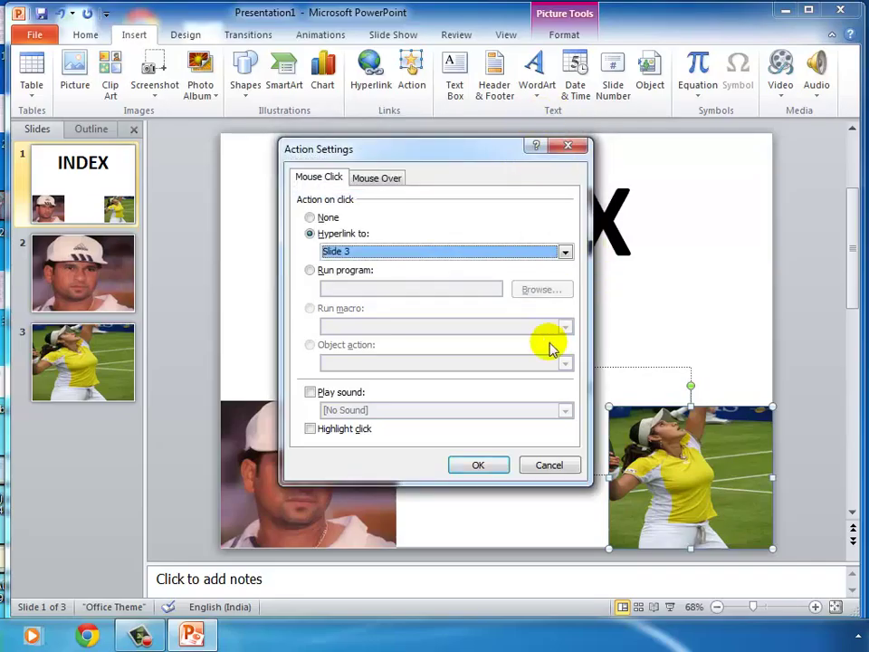
{"action": "left_click", "coordinate": [484, 467]}
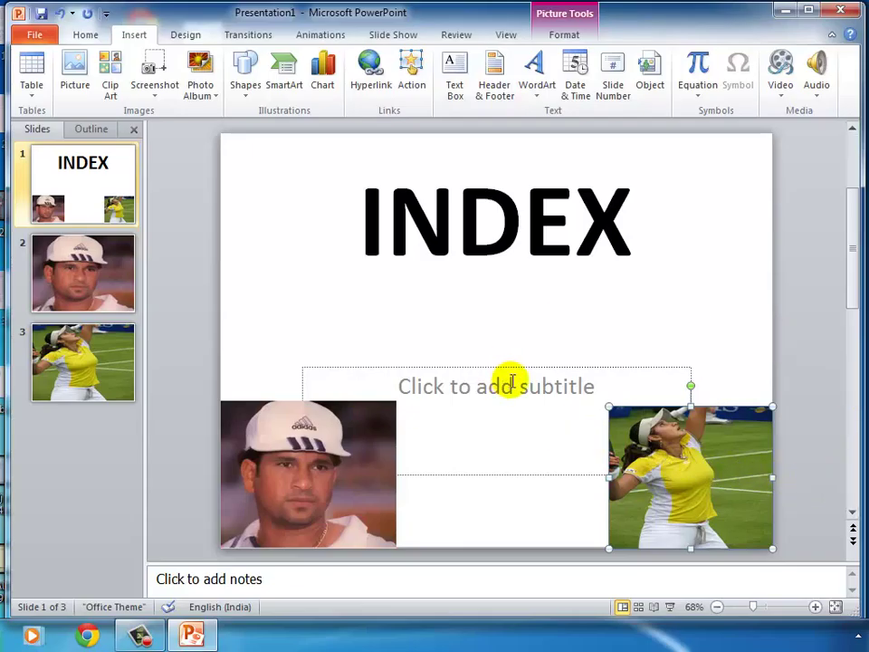
{"action": "left_click", "coordinate": [90, 263]}
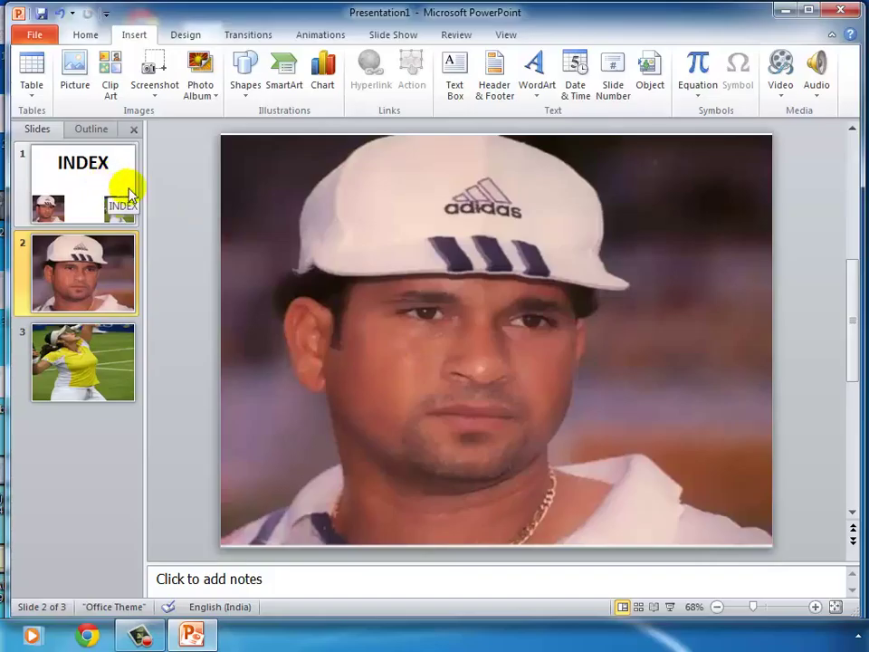
Set slide 2's full cricketer photo to hyperlink to the First Slide.
{"action": "left_click", "coordinate": [391, 387]}
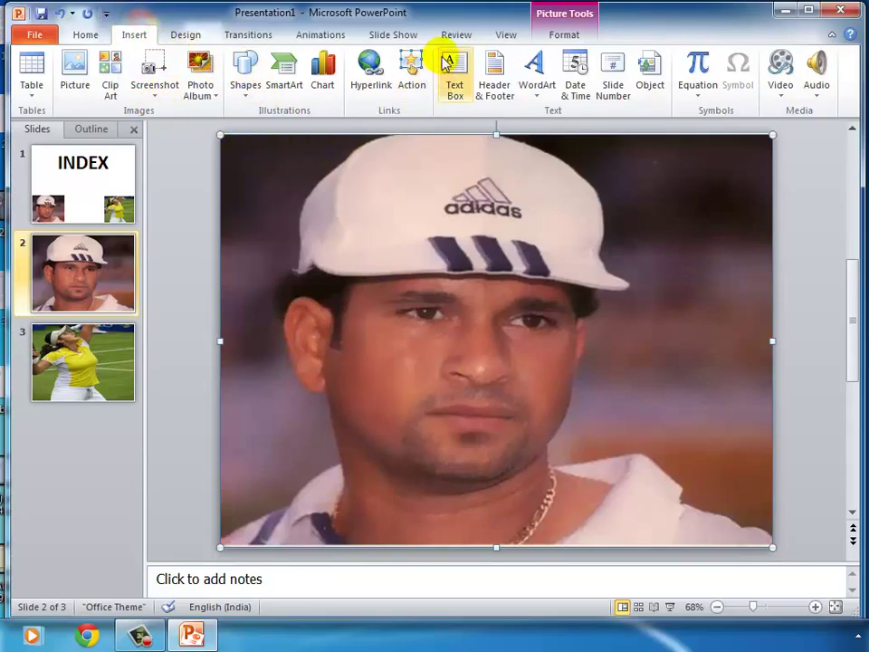
{"action": "left_click", "coordinate": [415, 63]}
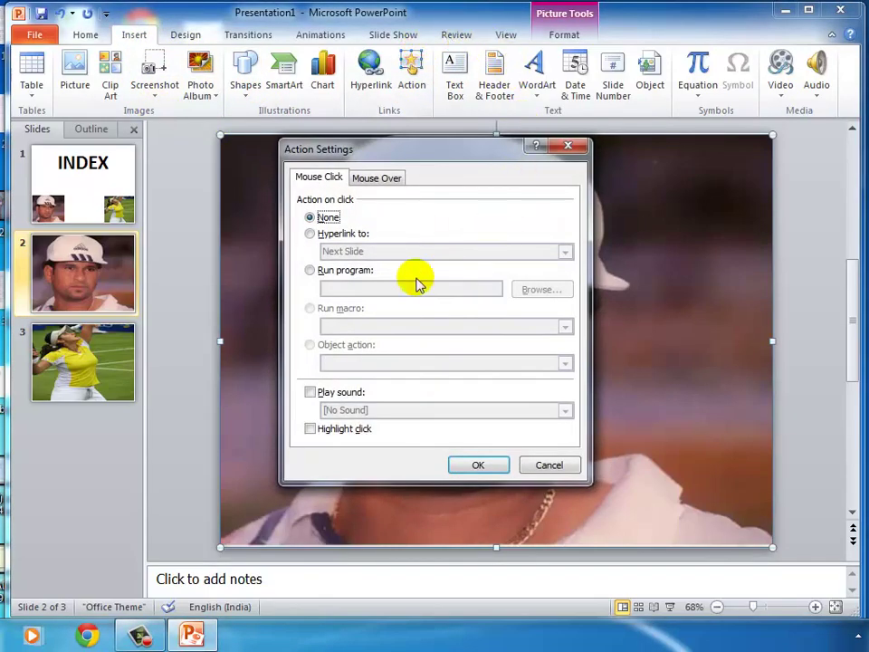
{"action": "left_click", "coordinate": [311, 235]}
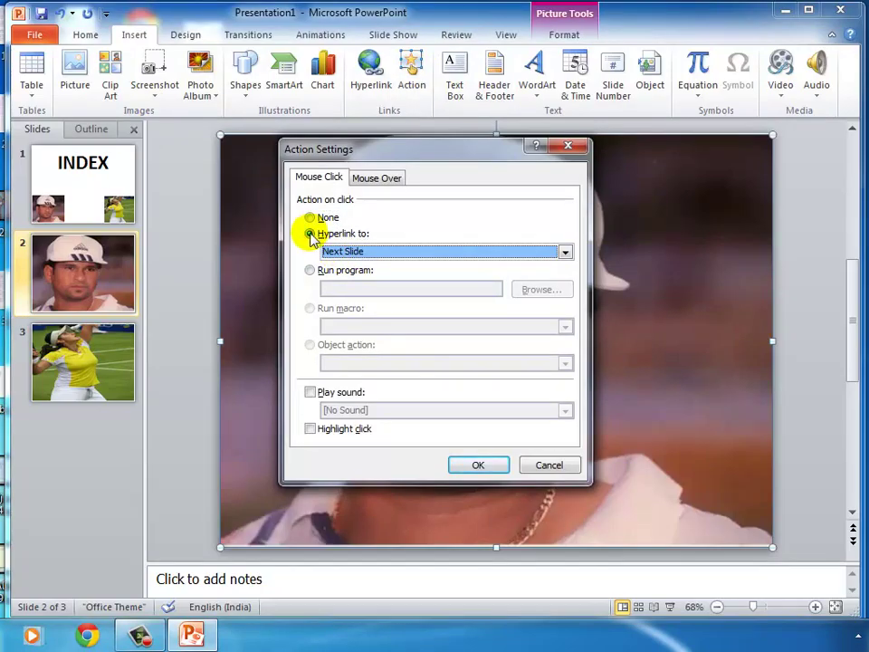
{"action": "left_click", "coordinate": [565, 254]}
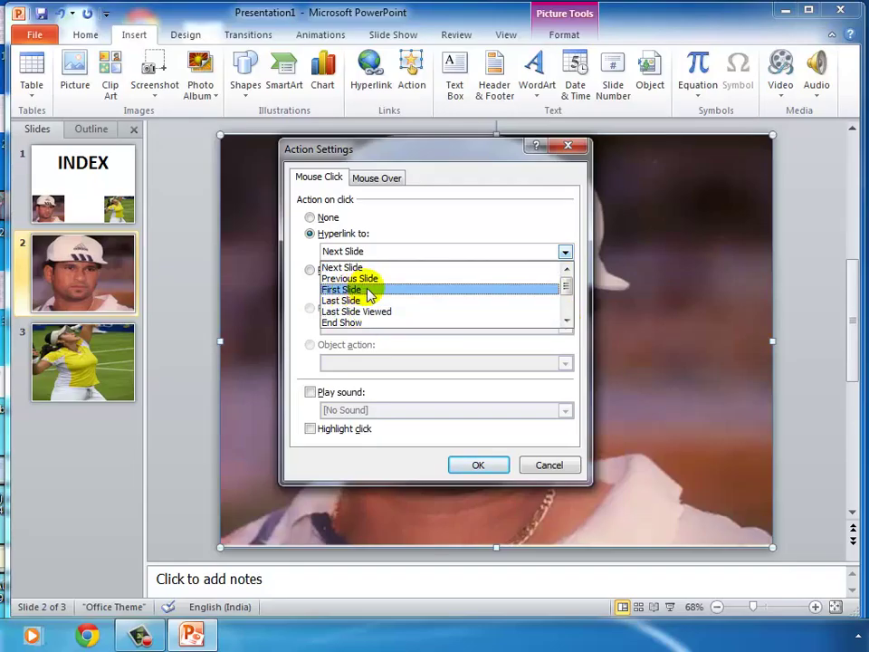
{"action": "left_click", "coordinate": [370, 289]}
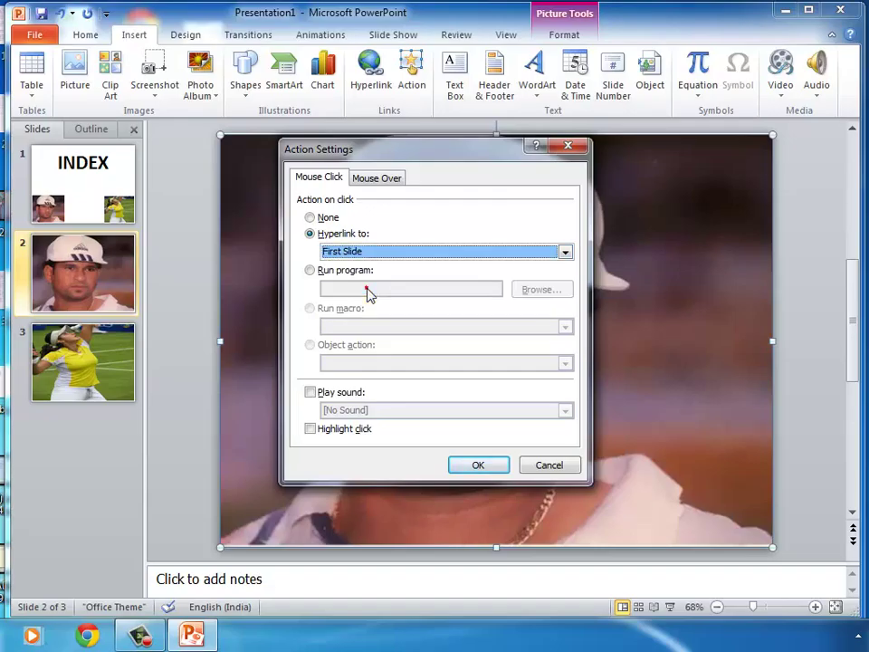
{"action": "left_click", "coordinate": [478, 466]}
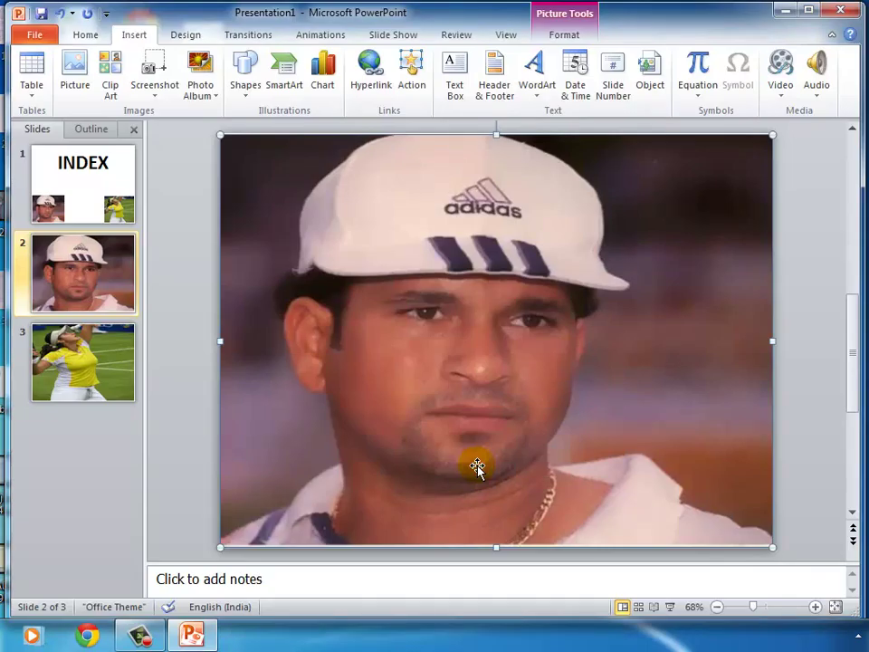
Go to slide 3 and select its full-slide tennis photo.
{"action": "left_click", "coordinate": [100, 343]}
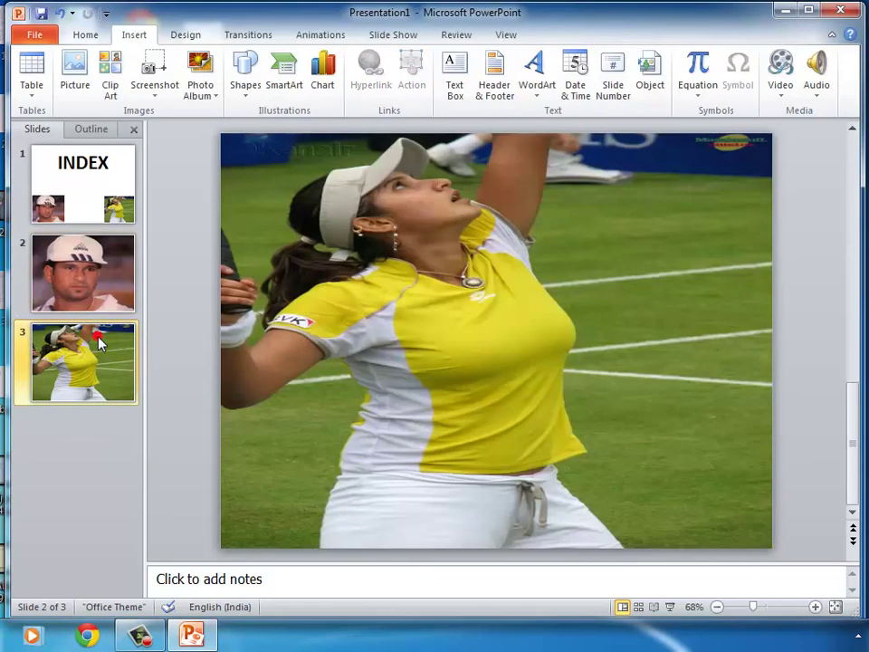
{"action": "left_click", "coordinate": [673, 256]}
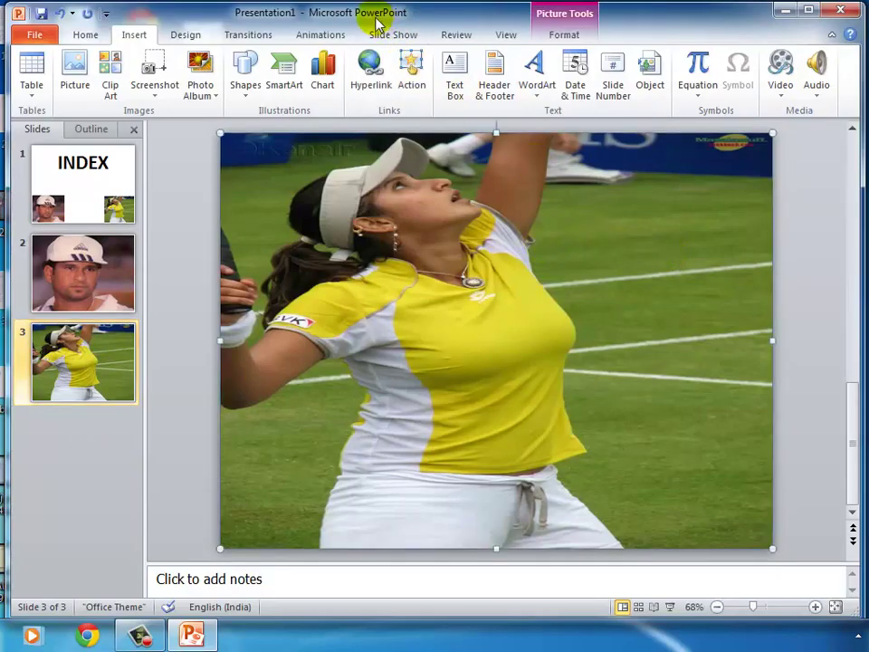
{"action": "left_click", "coordinate": [339, 34]}
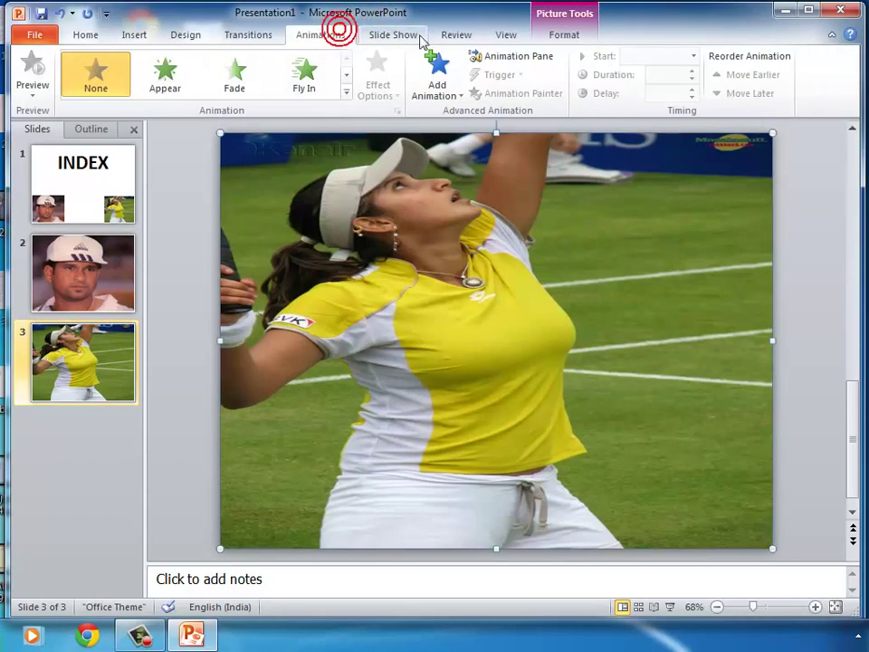
{"action": "left_click", "coordinate": [127, 36]}
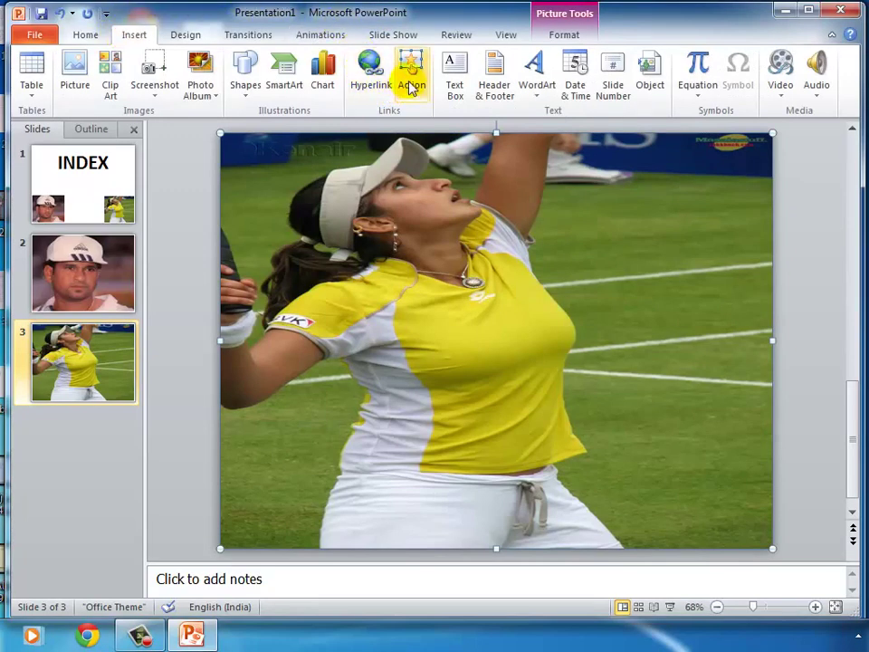
{"action": "left_click", "coordinate": [186, 204]}
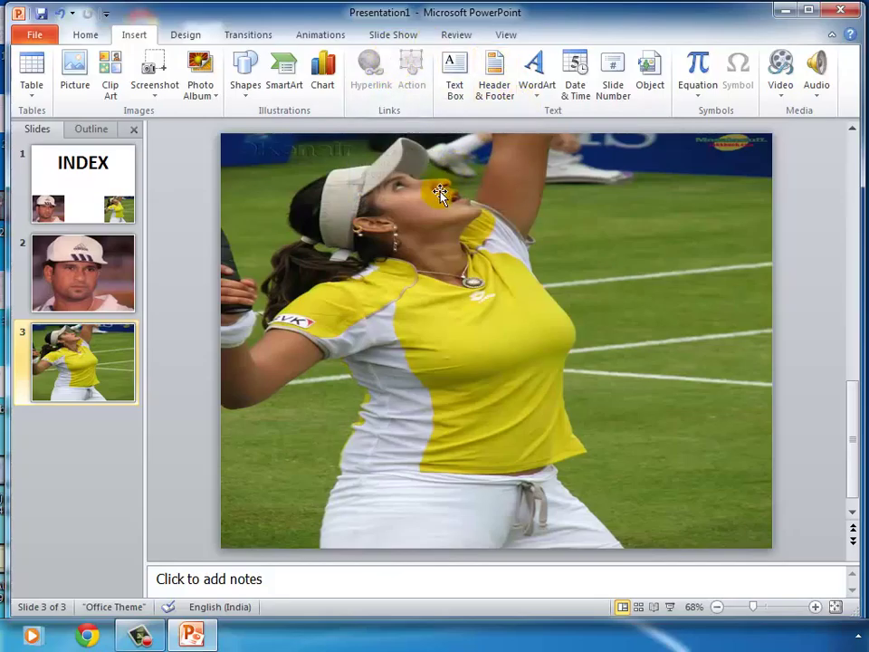
{"action": "left_click", "coordinate": [442, 190]}
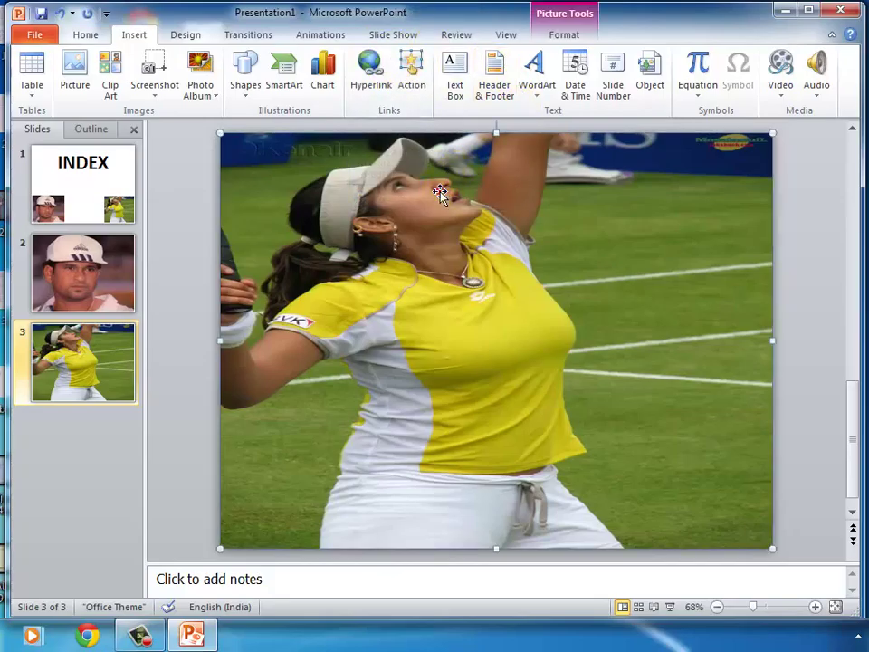
Give the photo a click action that hyperlinks to 3. Slide 3.
{"action": "left_click", "coordinate": [417, 73]}
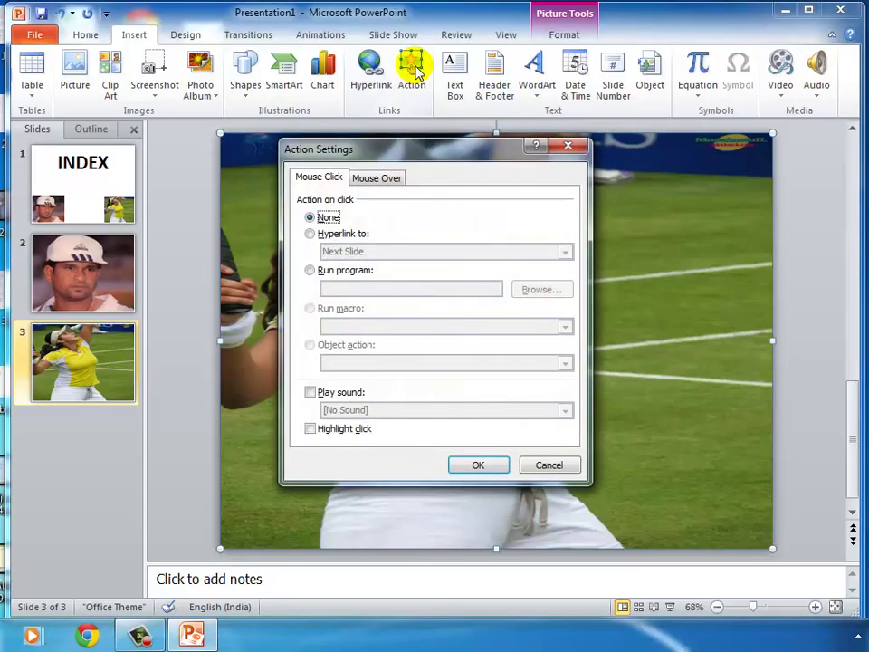
{"action": "left_click", "coordinate": [310, 235]}
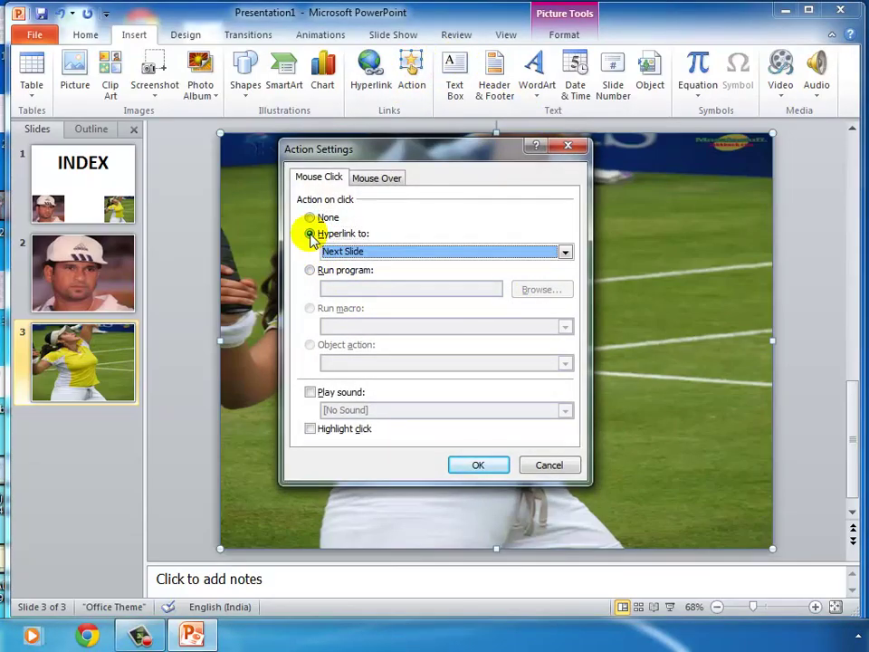
{"action": "left_click", "coordinate": [564, 252]}
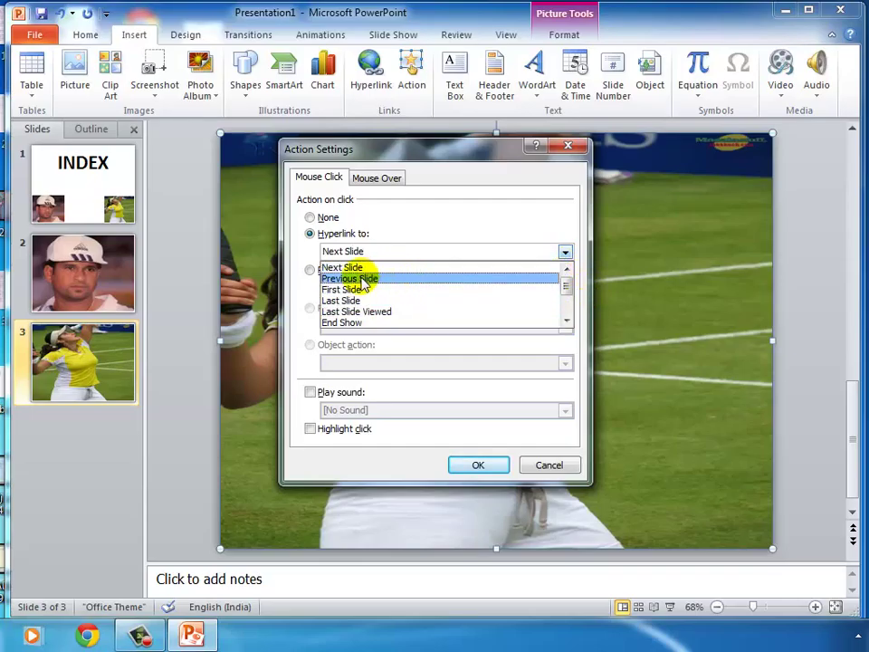
{"action": "left_click", "coordinate": [566, 321]}
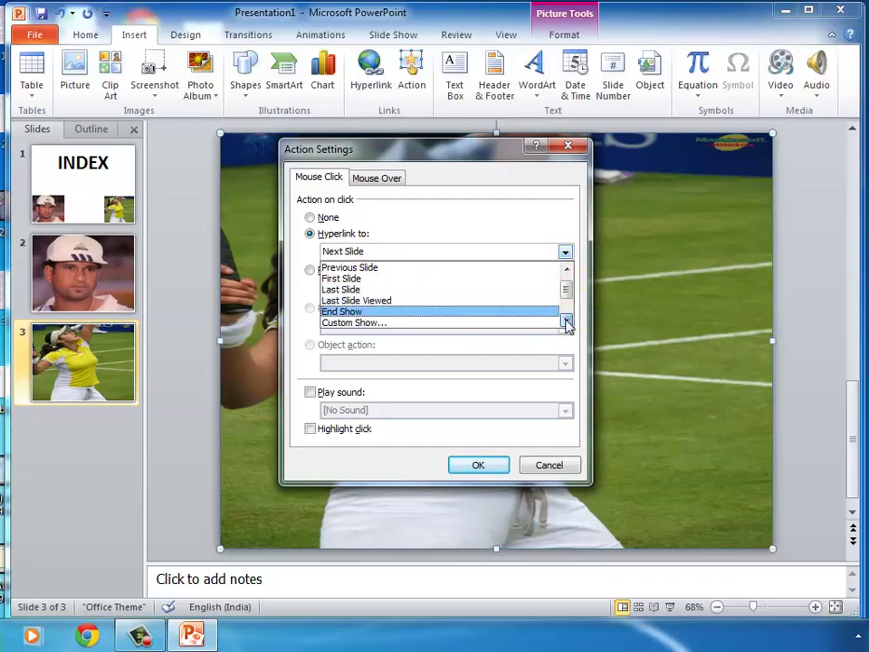
{"action": "left_click", "coordinate": [566, 321]}
{"action": "left_click", "coordinate": [566, 321]}
{"action": "left_click", "coordinate": [566, 322]}
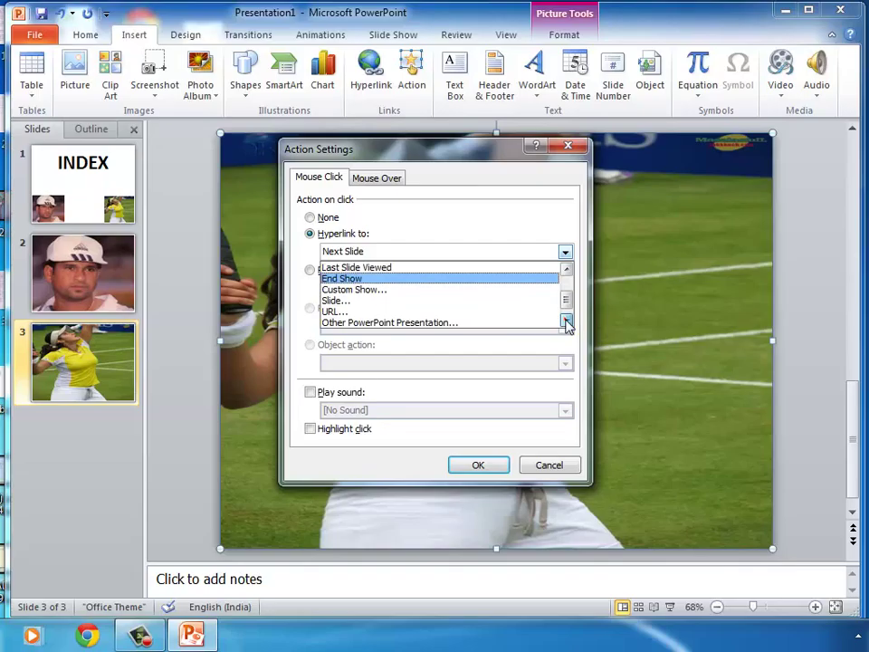
{"action": "left_click", "coordinate": [352, 302]}
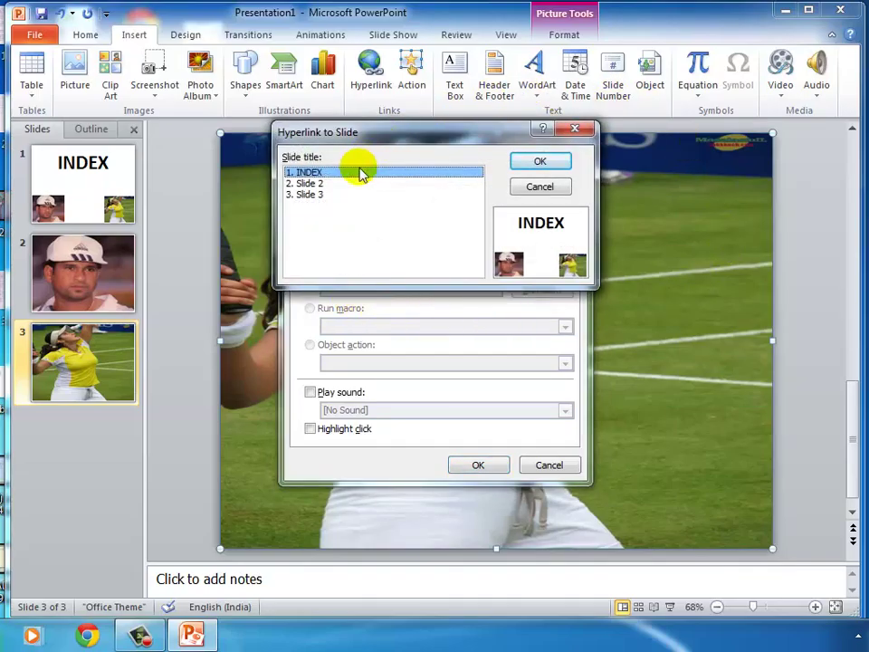
{"action": "left_click", "coordinate": [317, 195]}
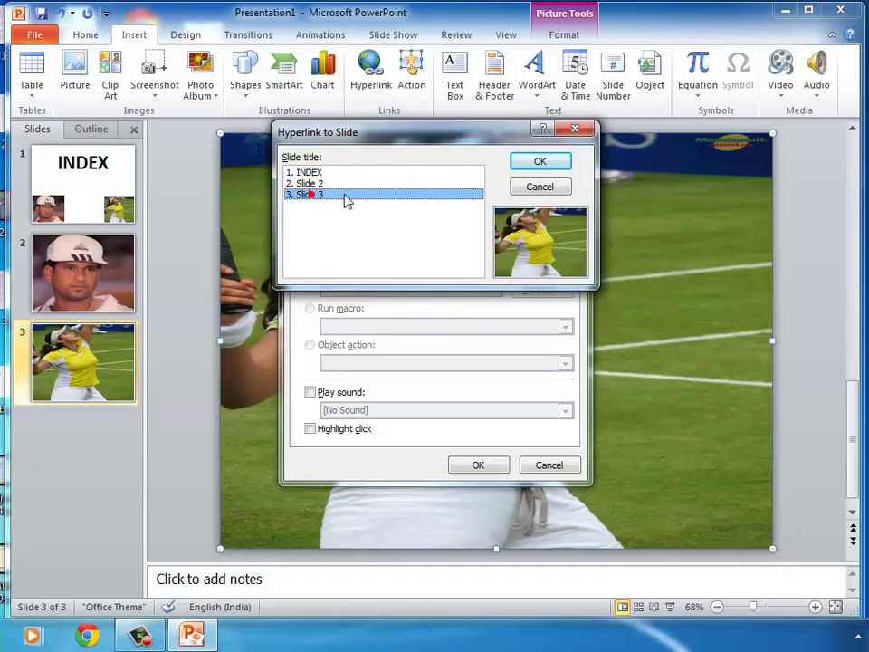
{"action": "left_click", "coordinate": [541, 162]}
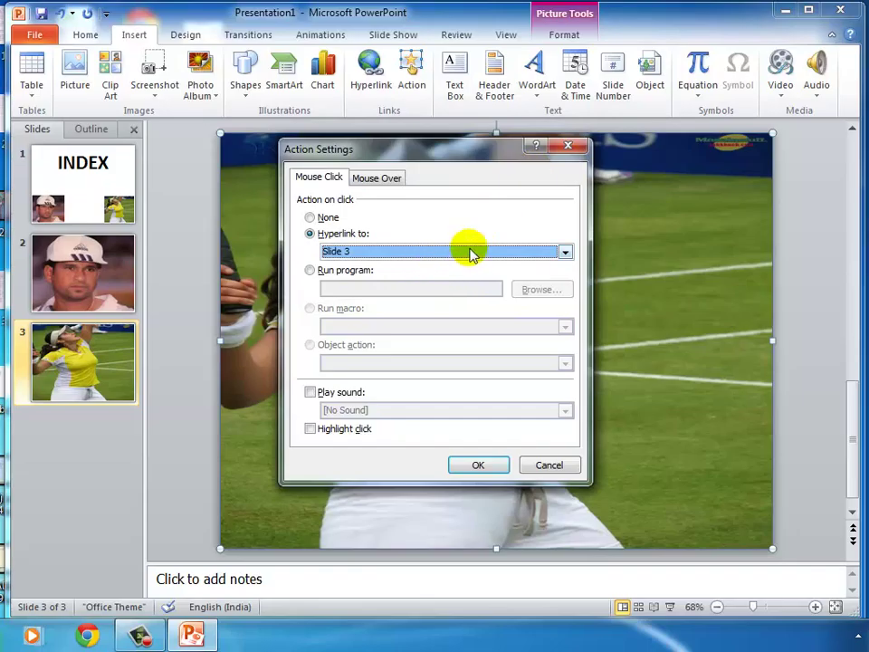
{"action": "left_click", "coordinate": [471, 465]}
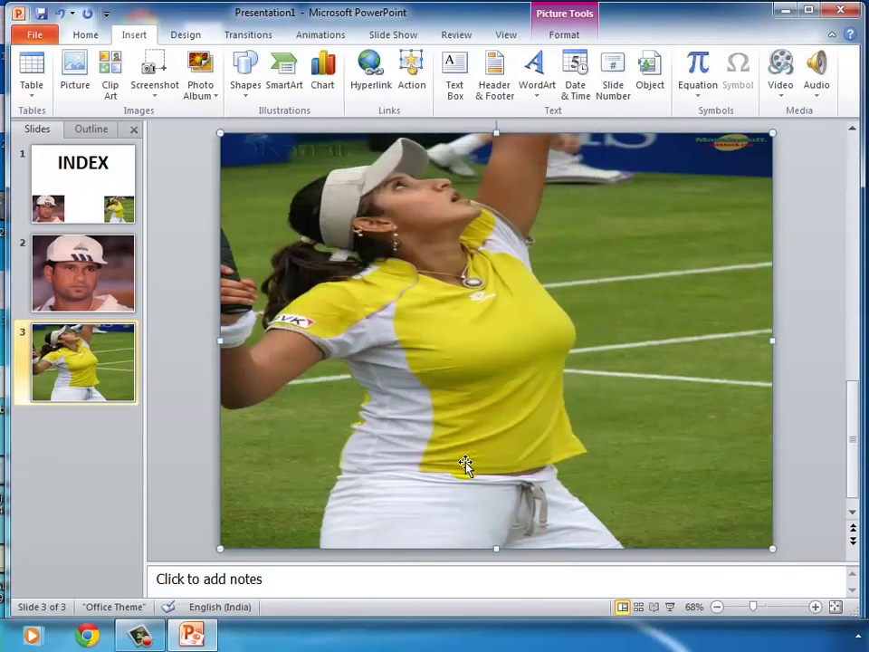
{"action": "left_click", "coordinate": [463, 504]}
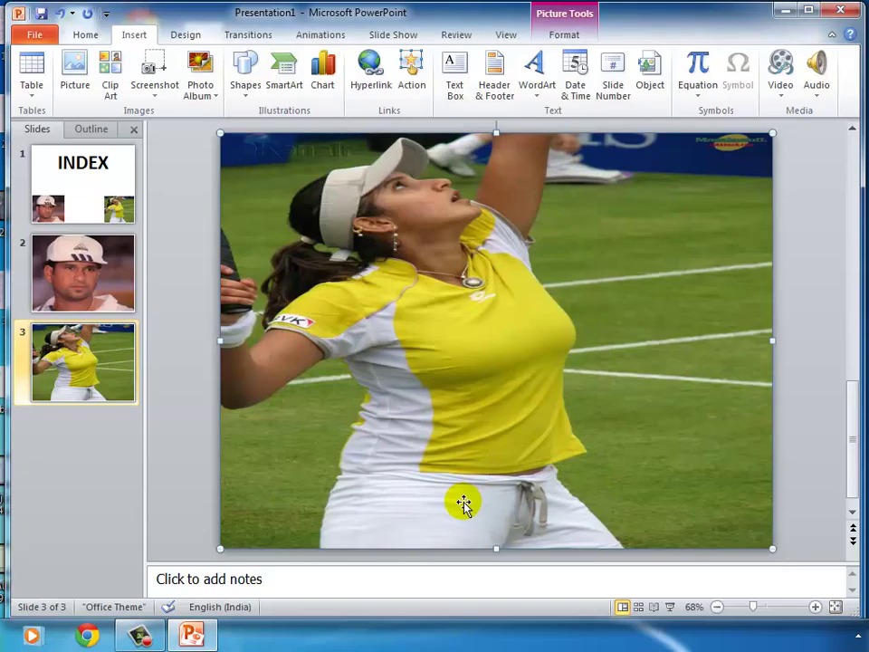
{"action": "left_click", "coordinate": [91, 180]}
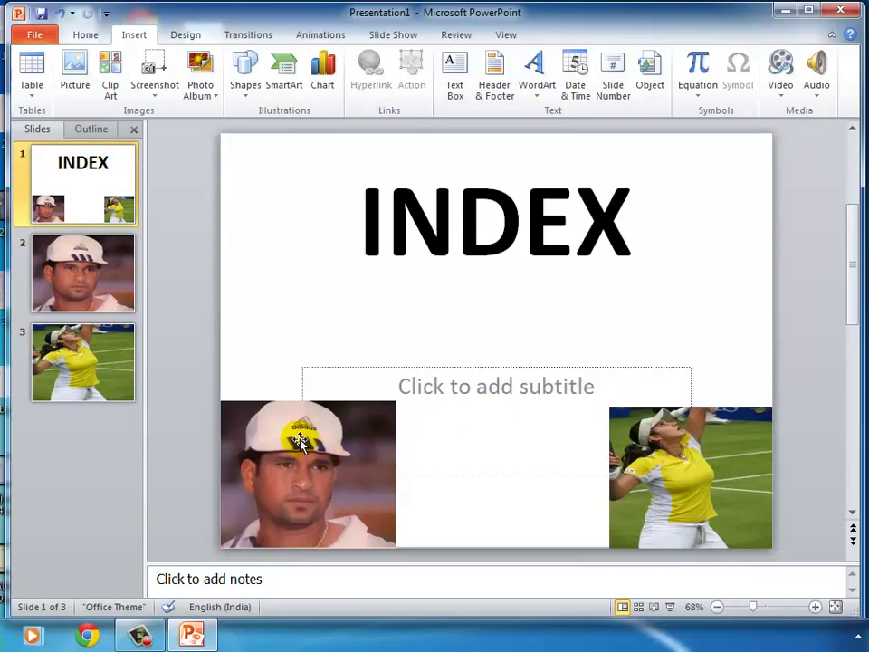
{"action": "left_click", "coordinate": [335, 451]}
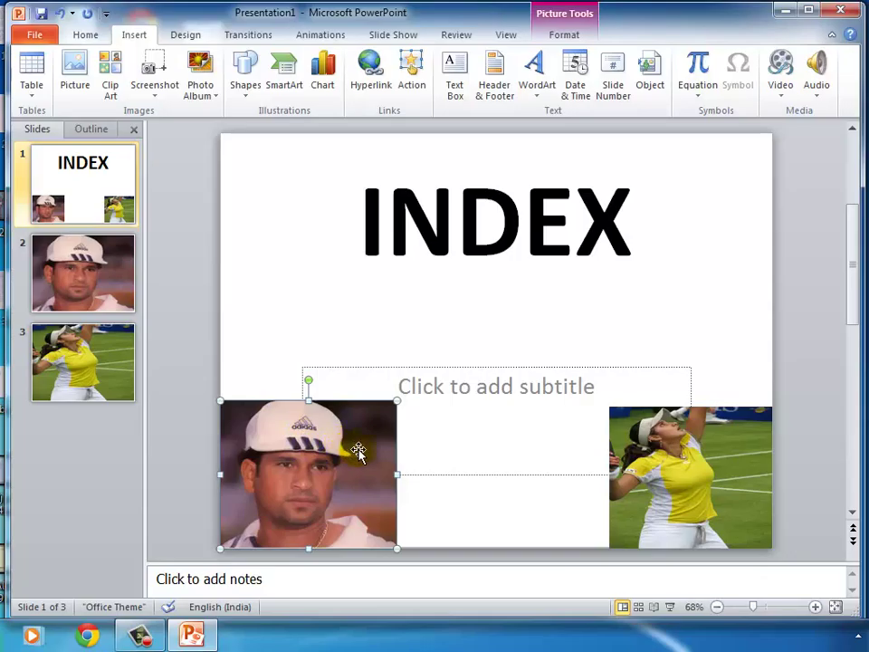
{"action": "left_click", "coordinate": [645, 446]}
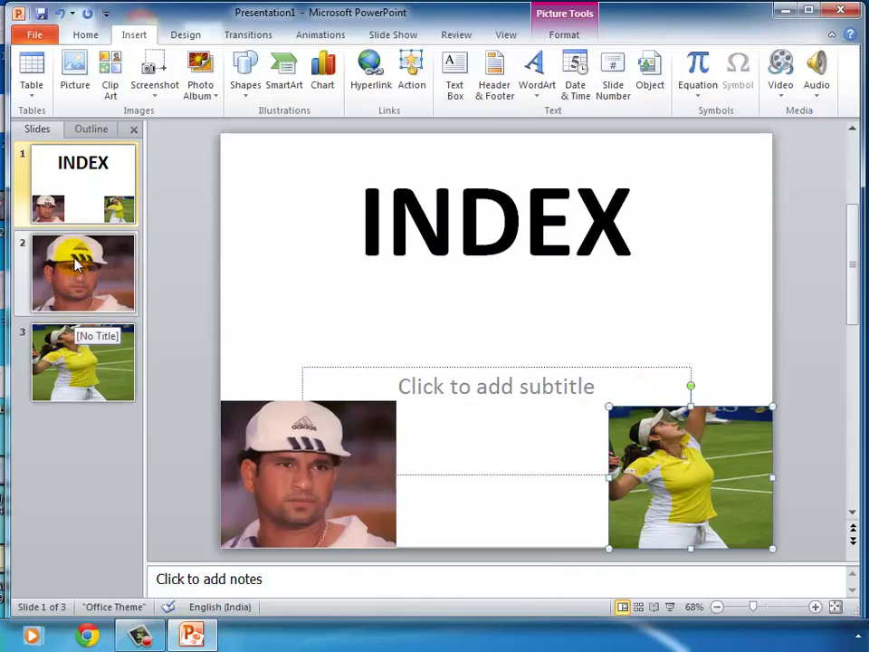
{"action": "left_click", "coordinate": [75, 256]}
{"action": "left_click", "coordinate": [77, 334]}
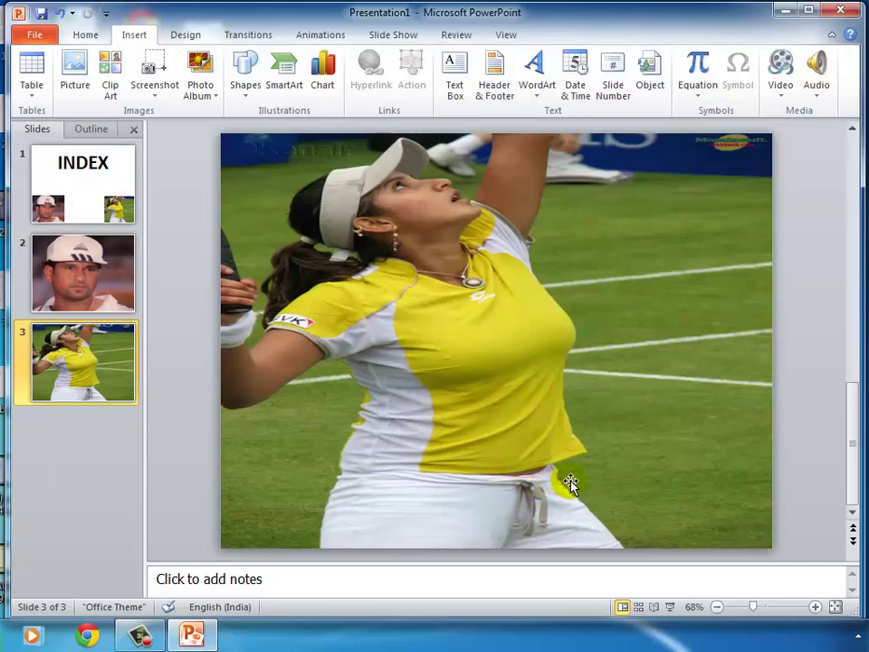
Test the cricketer and tennis photo links in a slide show, then open the tennis photo's Action Settings.
{"action": "left_click", "coordinate": [408, 36]}
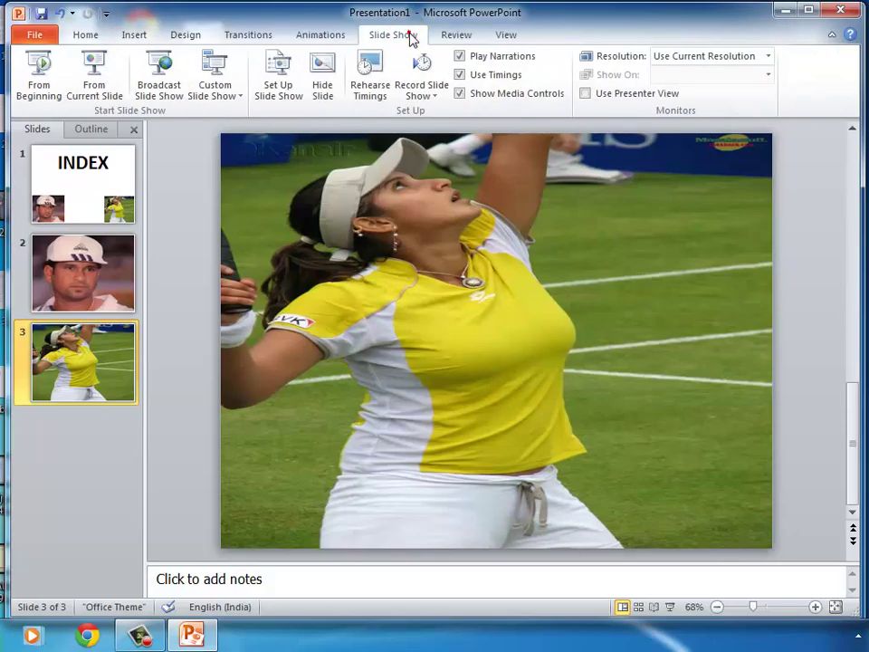
{"action": "left_click", "coordinate": [38, 71]}
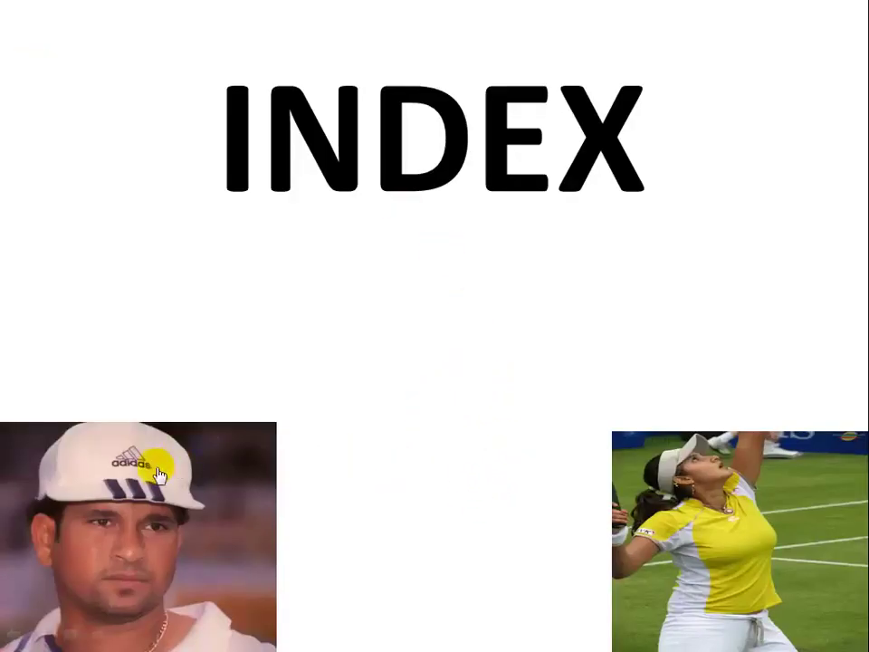
{"action": "left_click", "coordinate": [101, 533]}
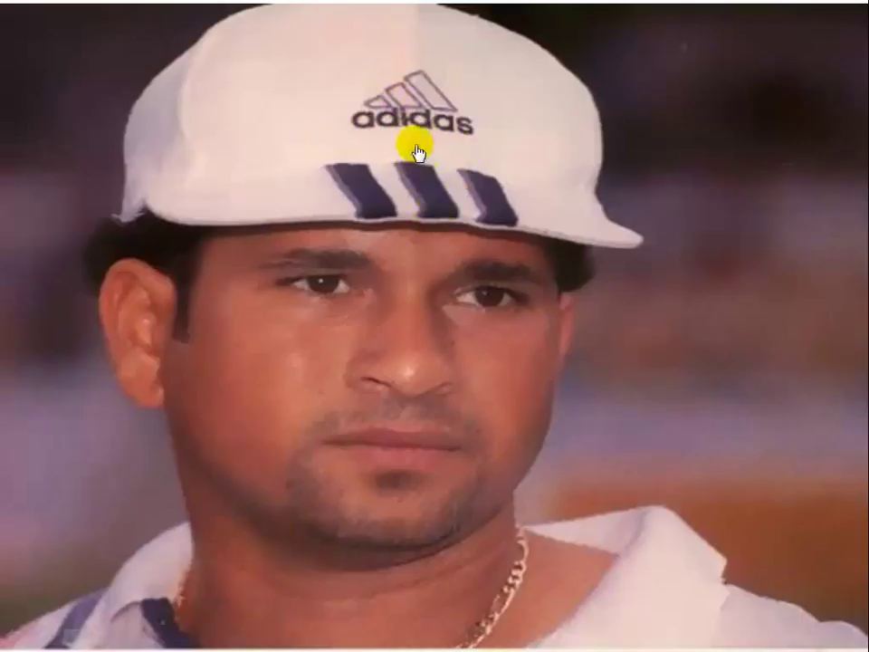
{"action": "left_click", "coordinate": [265, 349]}
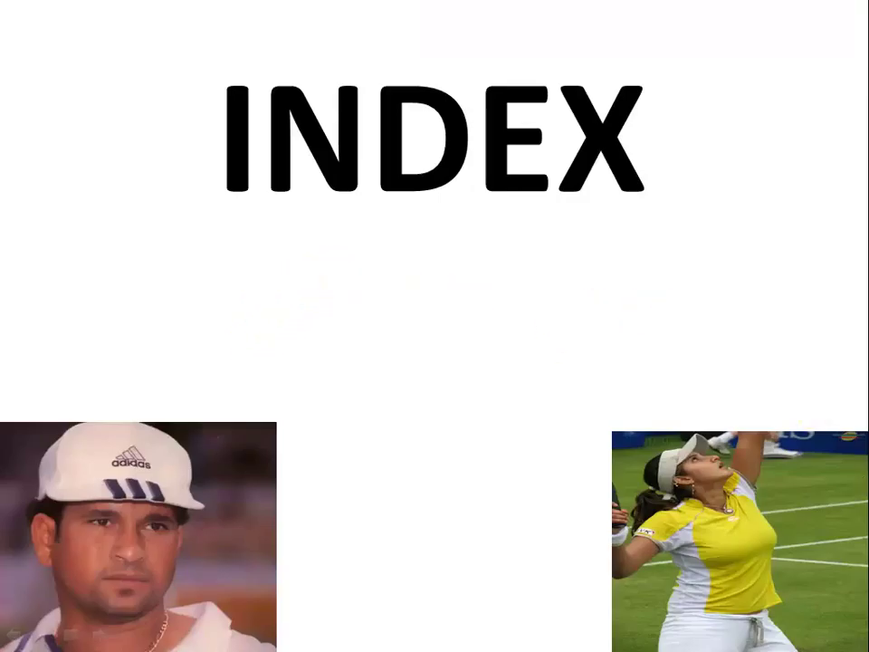
{"action": "left_click", "coordinate": [805, 490]}
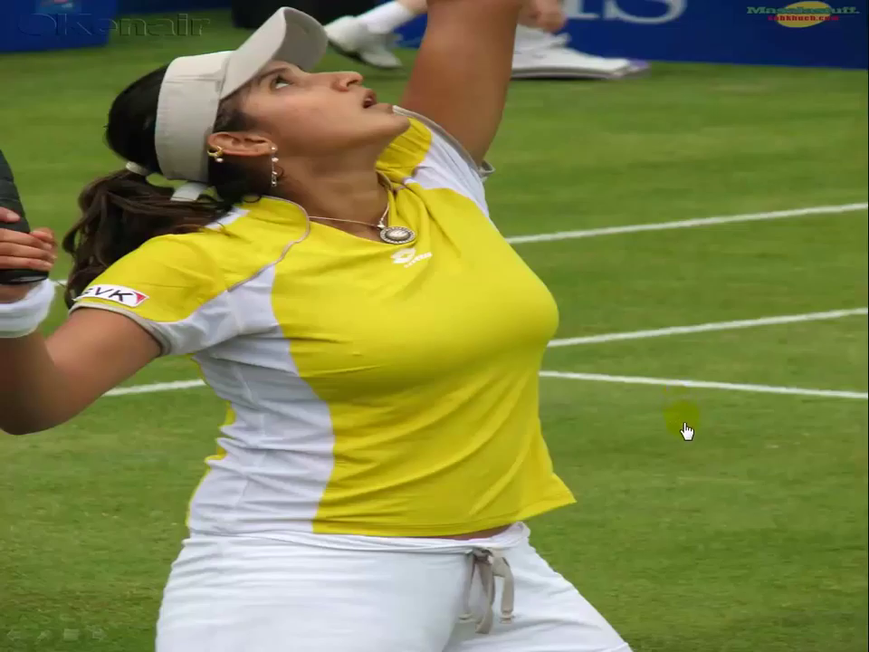
{"action": "key", "text": "Escape"}
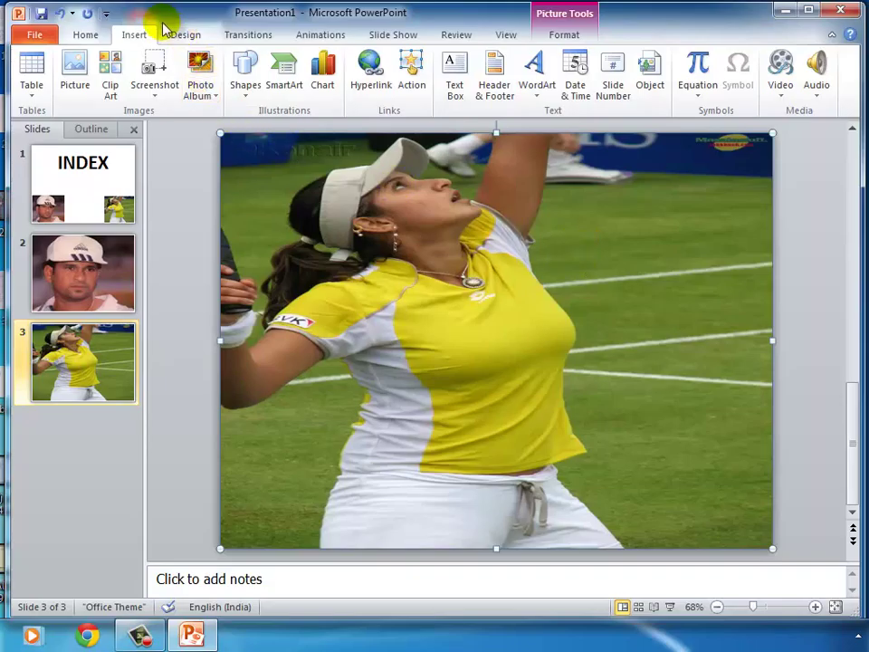
{"action": "left_click", "coordinate": [412, 69]}
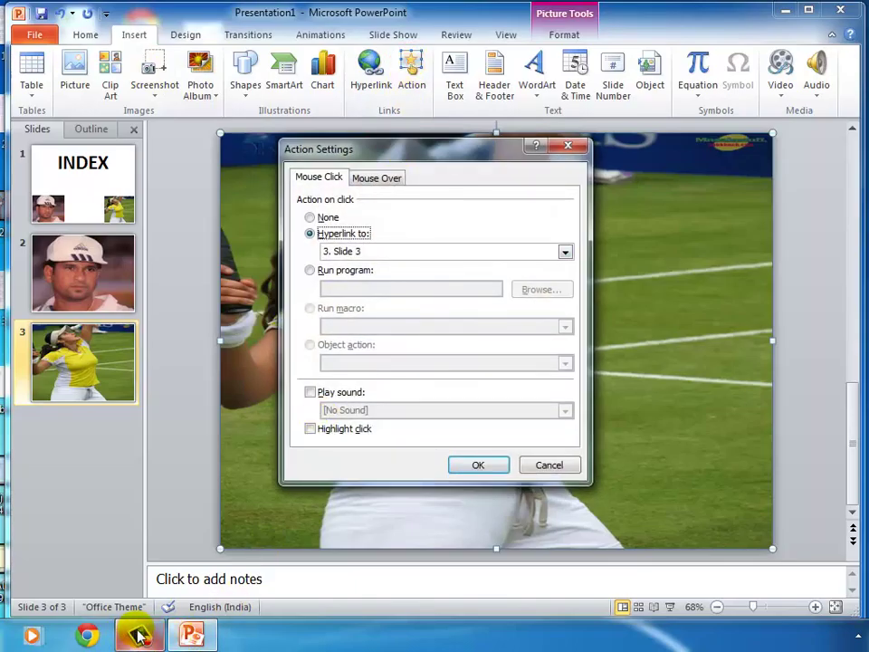
Retarget slide 3's tennis photo hyperlink from Slide 3 to 1. INDEX.
{"action": "left_click", "coordinate": [139, 635]}
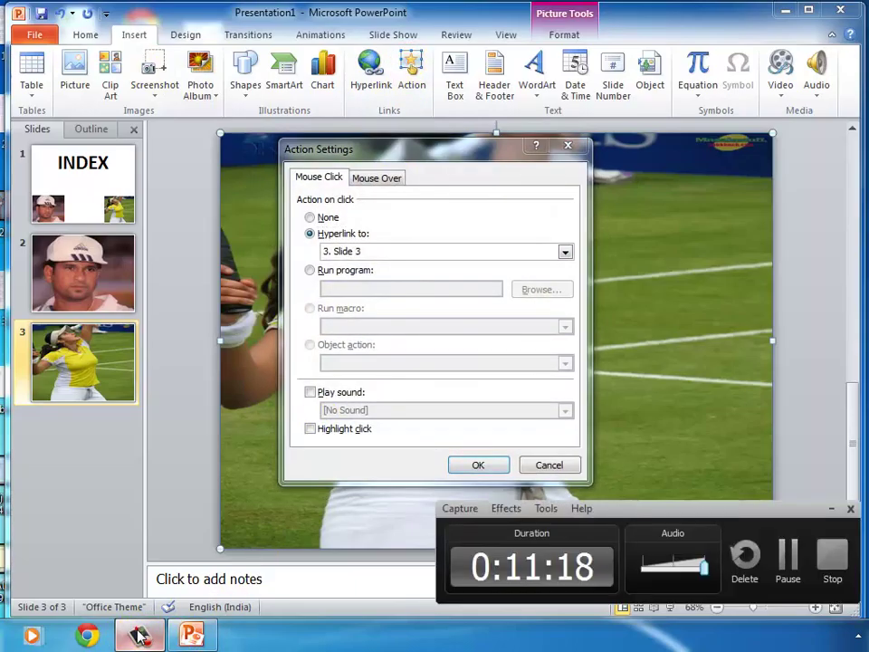
{"action": "left_click", "coordinate": [831, 510]}
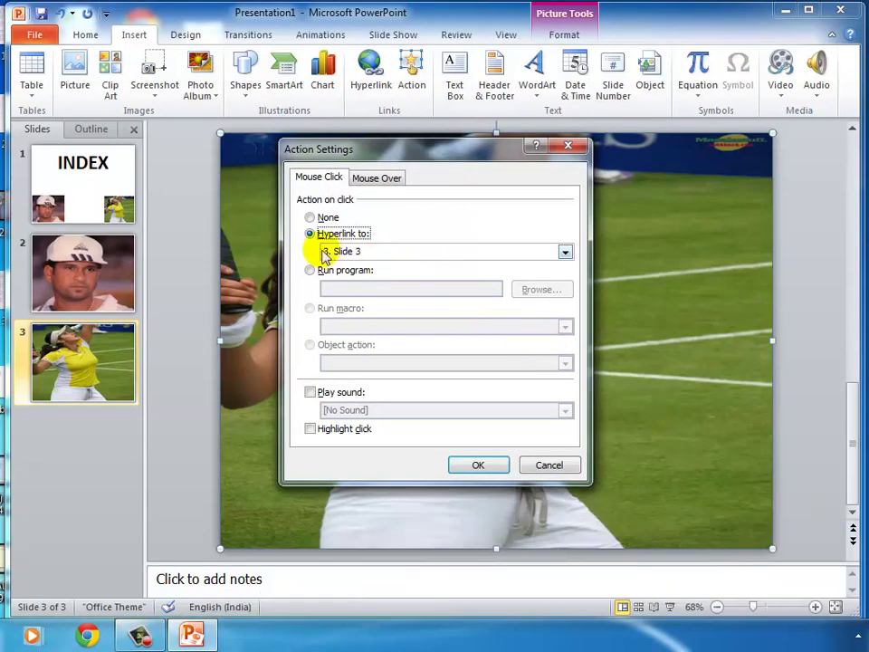
{"action": "left_click", "coordinate": [563, 253]}
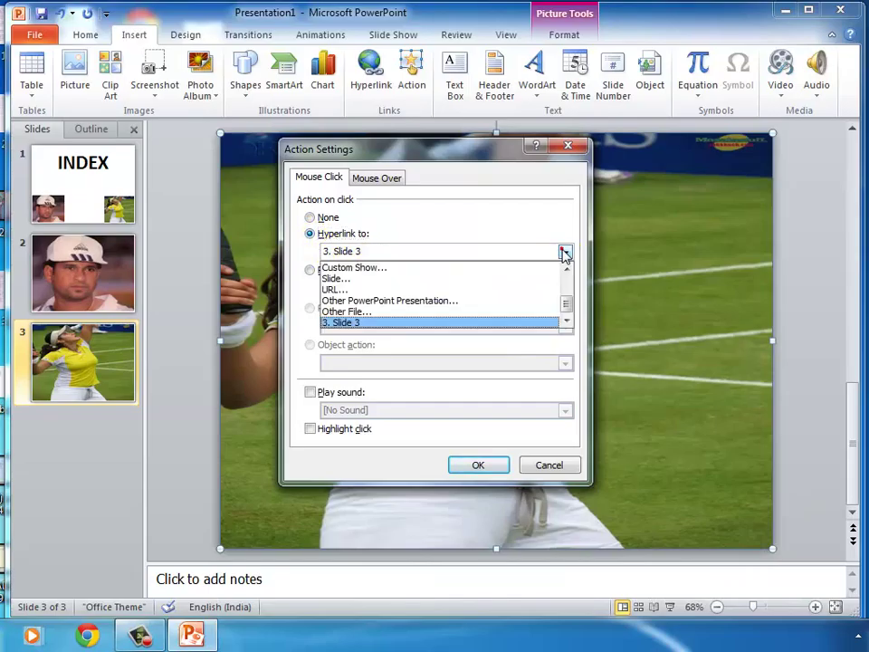
{"action": "left_click", "coordinate": [335, 279]}
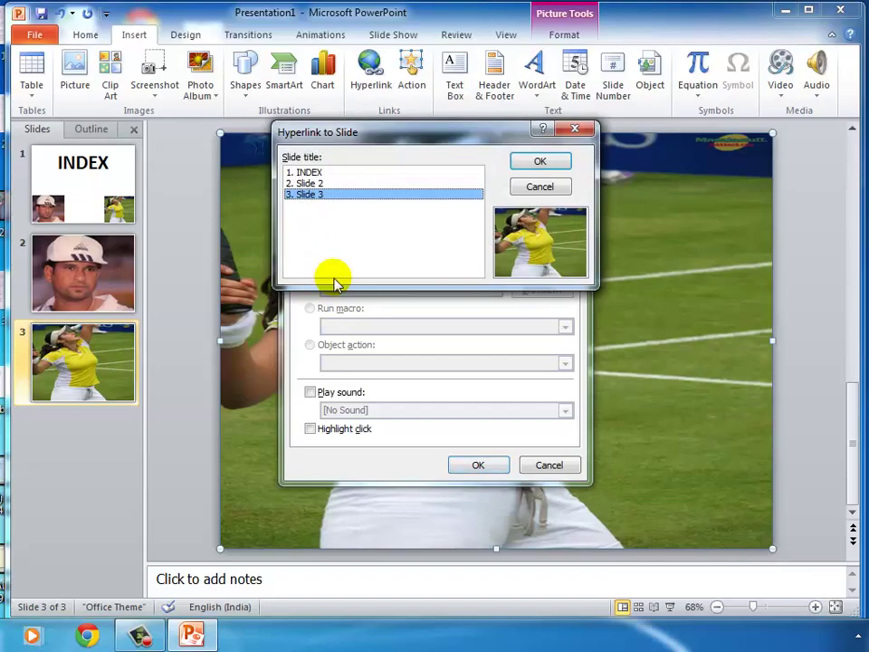
{"action": "left_click", "coordinate": [321, 173]}
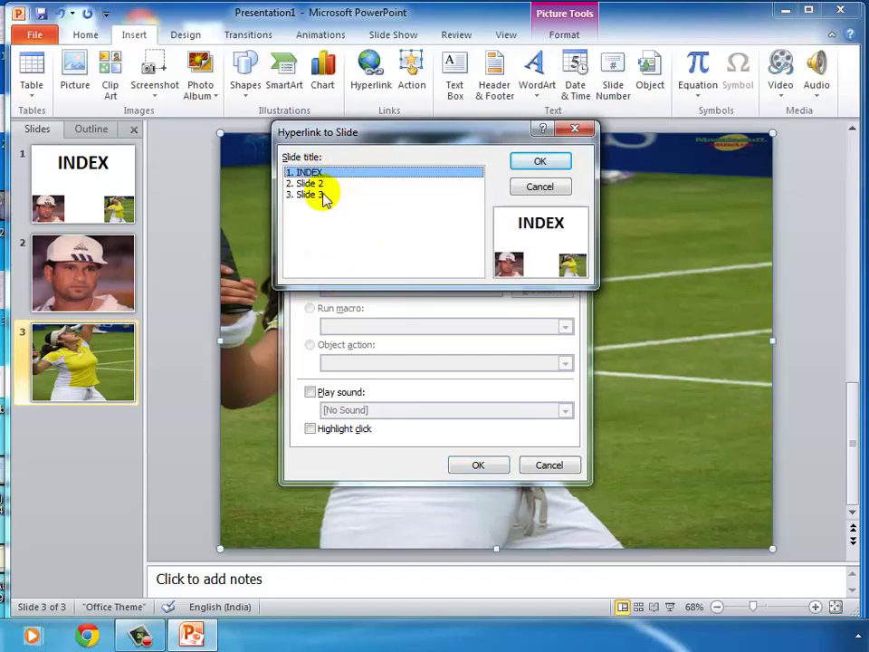
{"action": "left_click", "coordinate": [541, 162]}
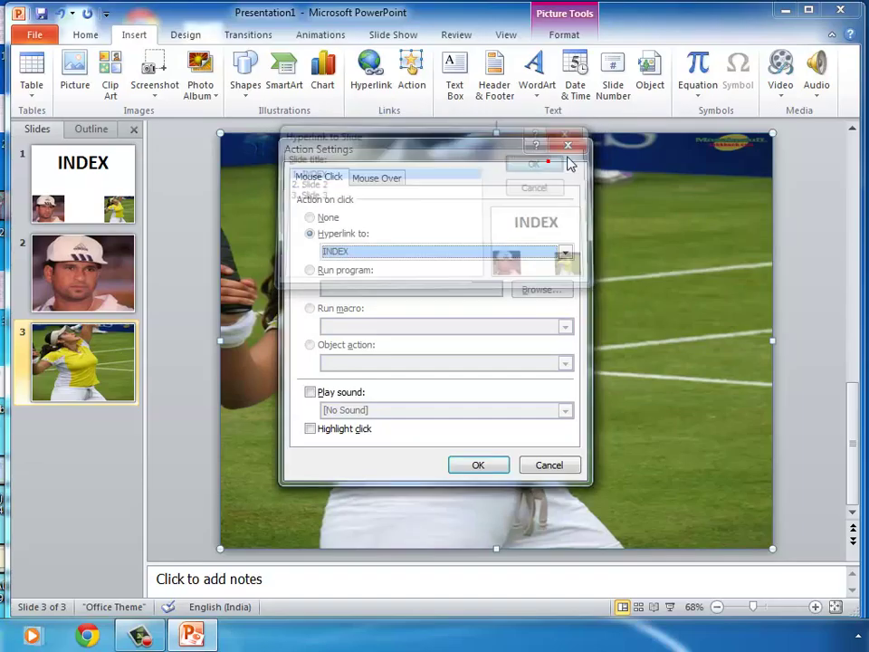
{"action": "left_click", "coordinate": [488, 470]}
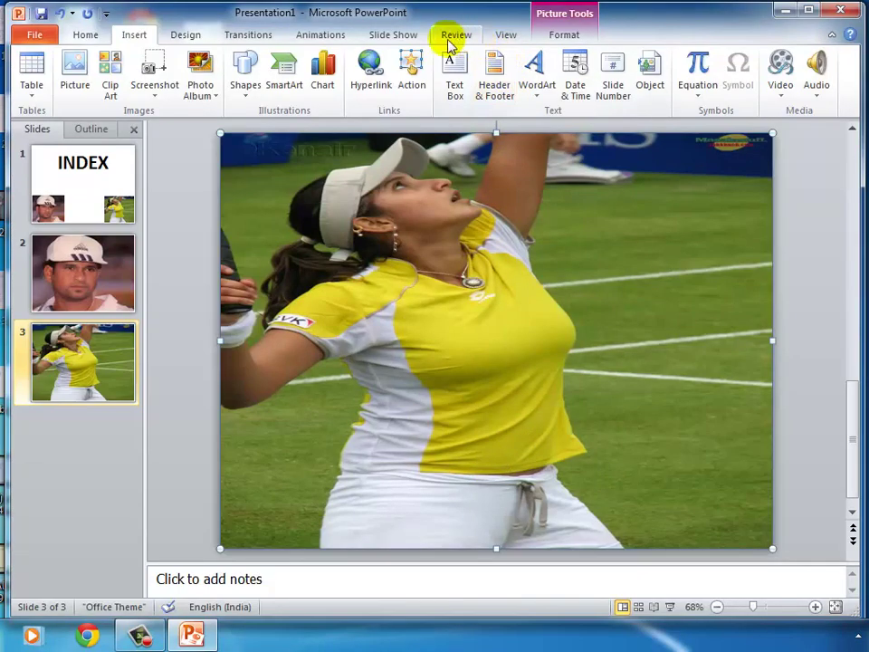
{"action": "left_click", "coordinate": [392, 36]}
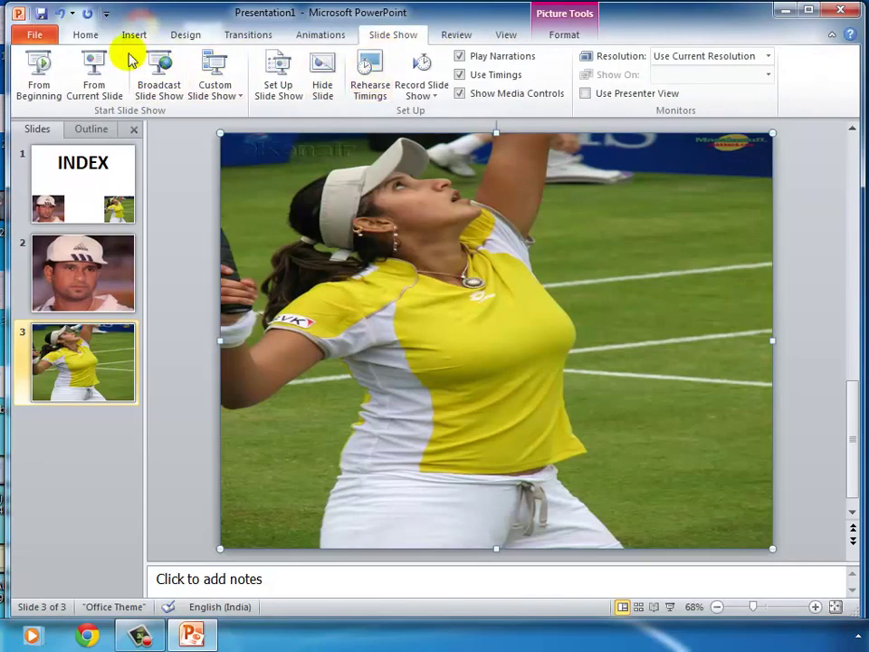
Play the show from the beginning, following each photo to its slide and back to INDEX.
{"action": "left_click", "coordinate": [37, 70]}
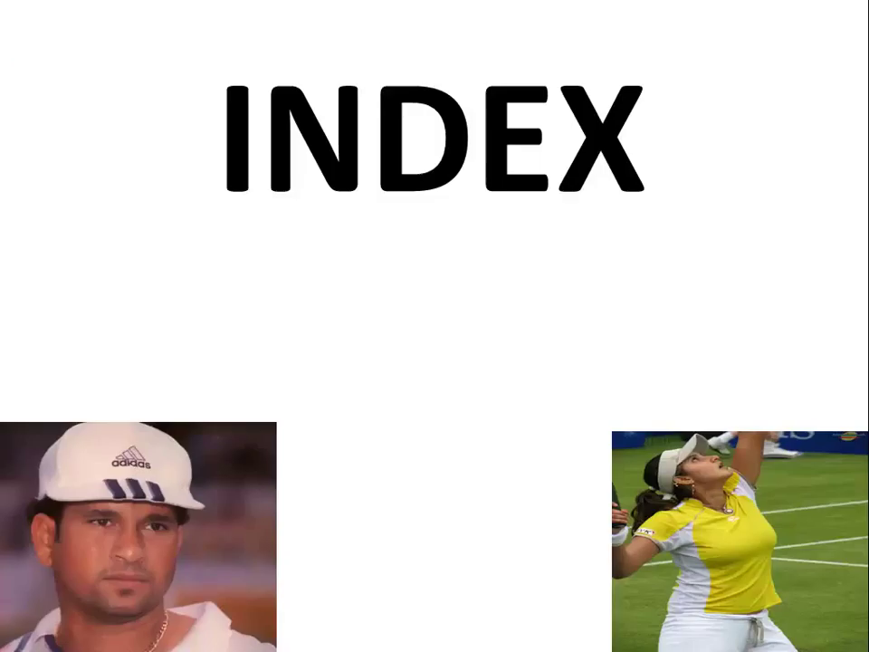
{"action": "left_click", "coordinate": [140, 477]}
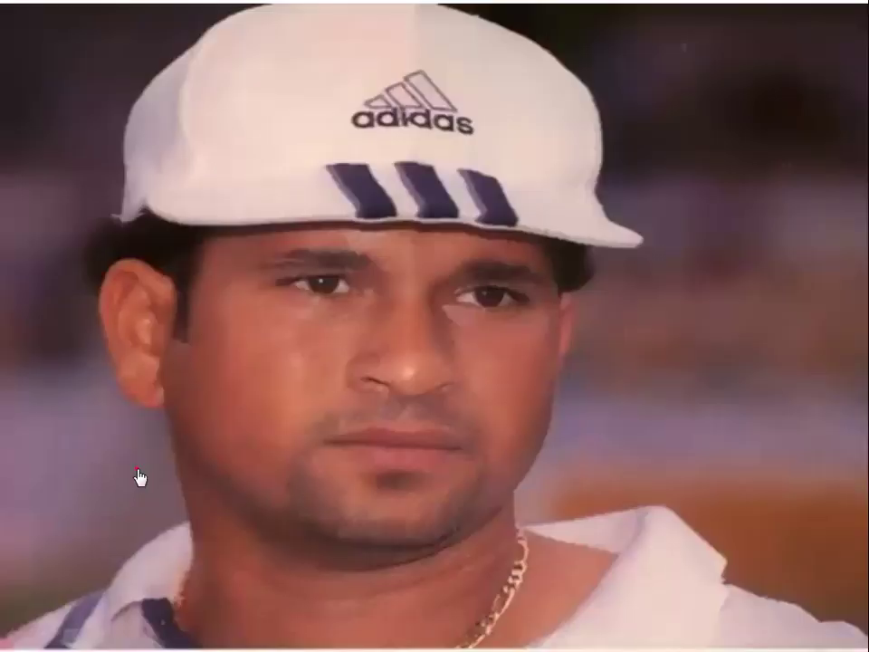
{"action": "left_click", "coordinate": [243, 336]}
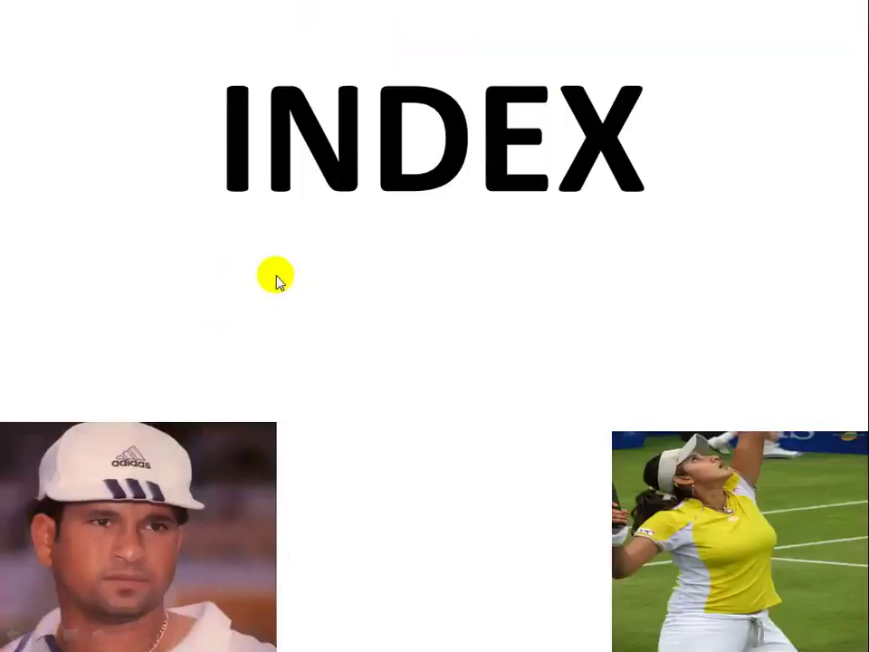
{"action": "left_click", "coordinate": [735, 477]}
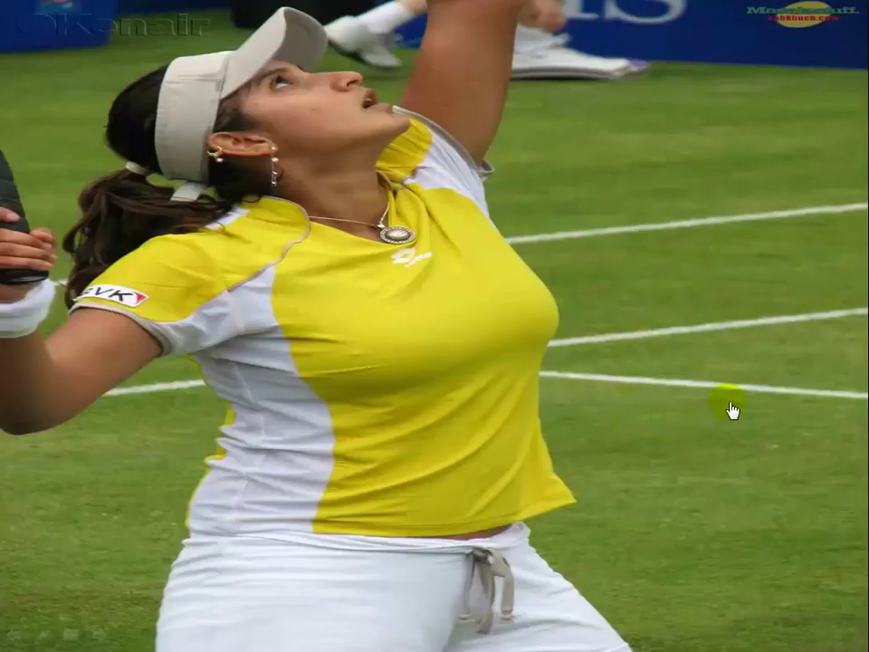
{"action": "left_click", "coordinate": [732, 411]}
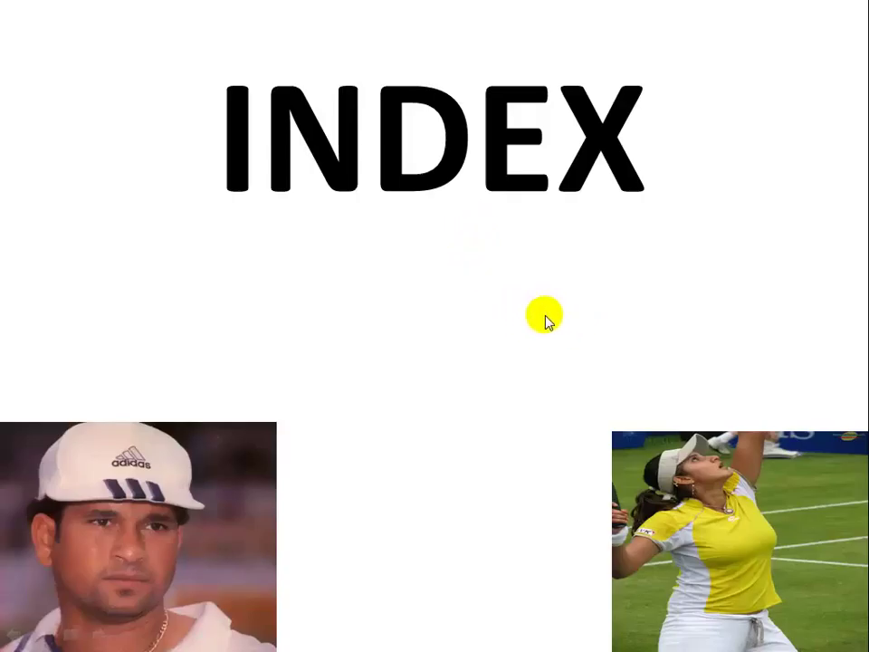
{"action": "key", "text": "Escape"}
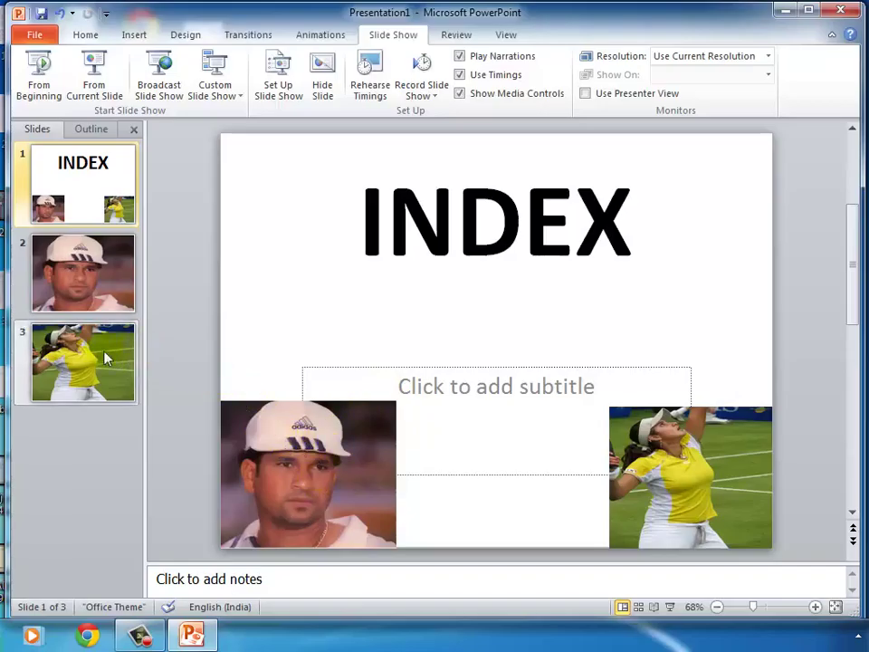
On slide 2, draw a Bevel shape in the photo's lower-right corner.
{"action": "left_click", "coordinate": [78, 287]}
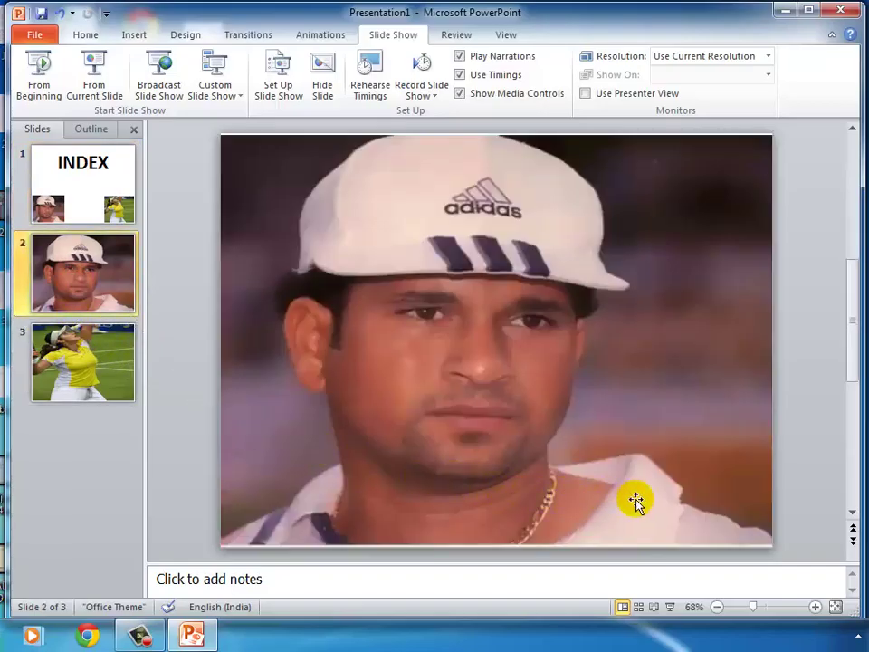
{"action": "left_click", "coordinate": [115, 384]}
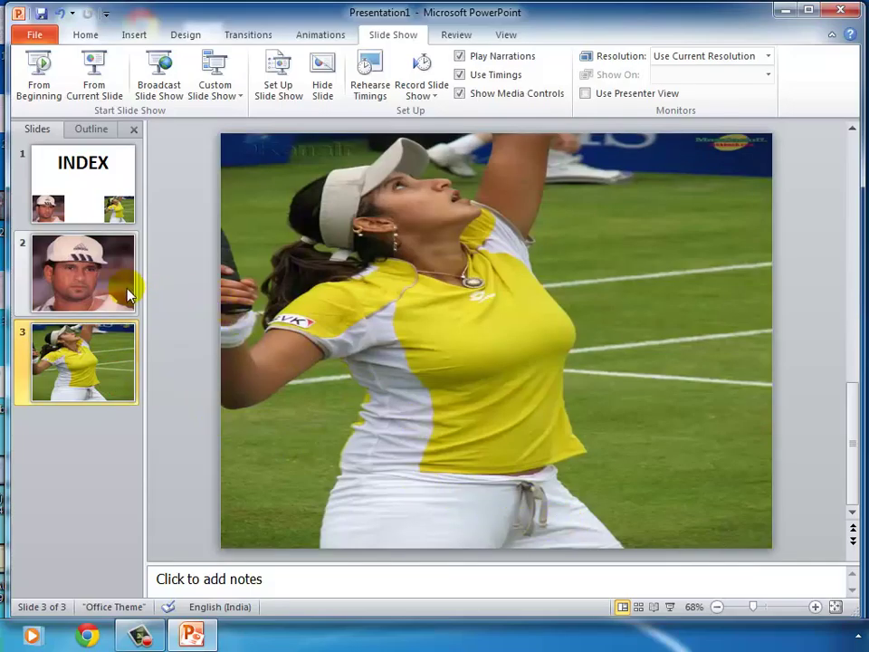
{"action": "left_click", "coordinate": [117, 294]}
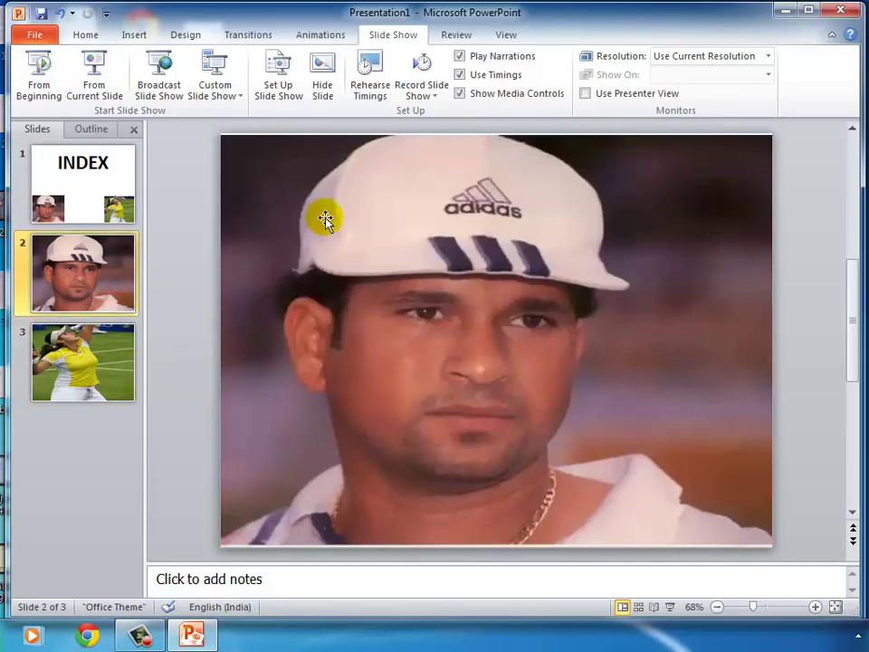
{"action": "left_click", "coordinate": [146, 36]}
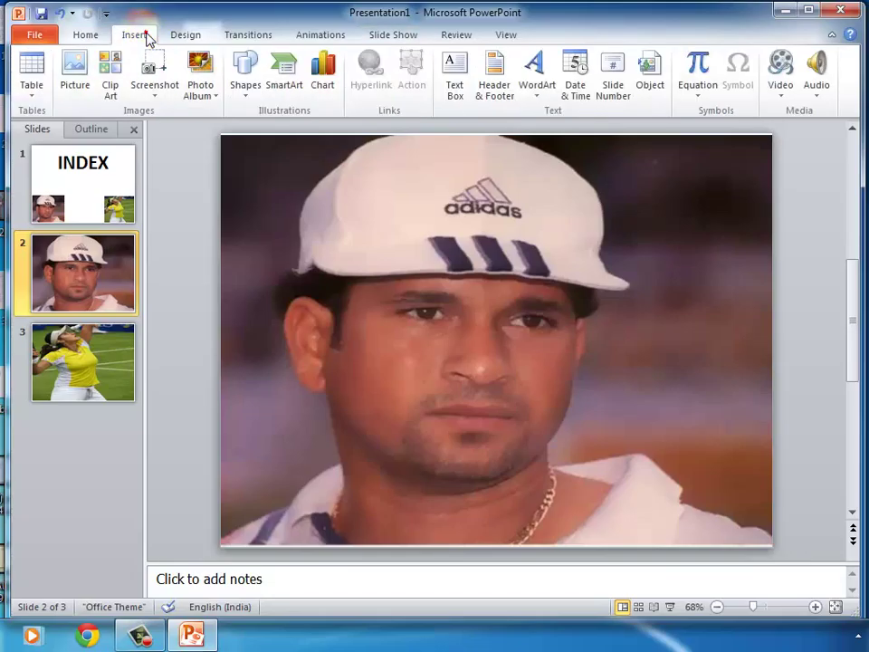
{"action": "left_click", "coordinate": [246, 91]}
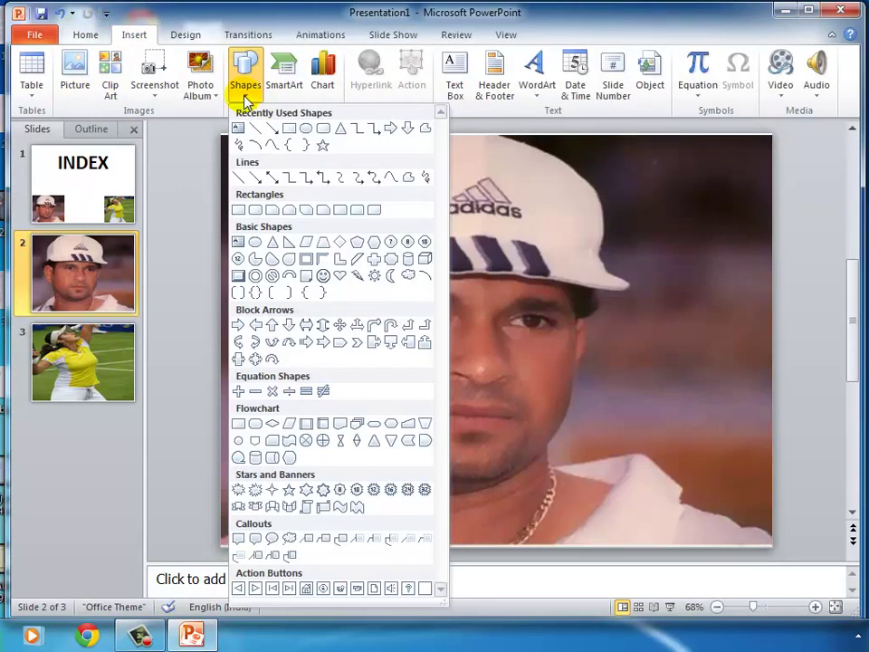
{"action": "left_click", "coordinate": [239, 278]}
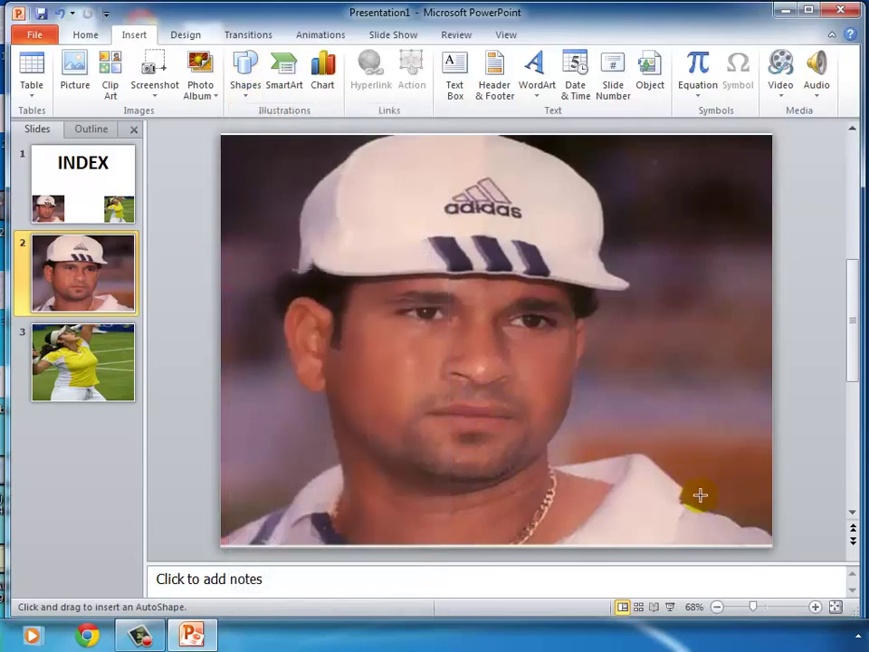
{"action": "left_click_drag", "start_coordinate": [674, 498], "coordinate": [762, 536]}
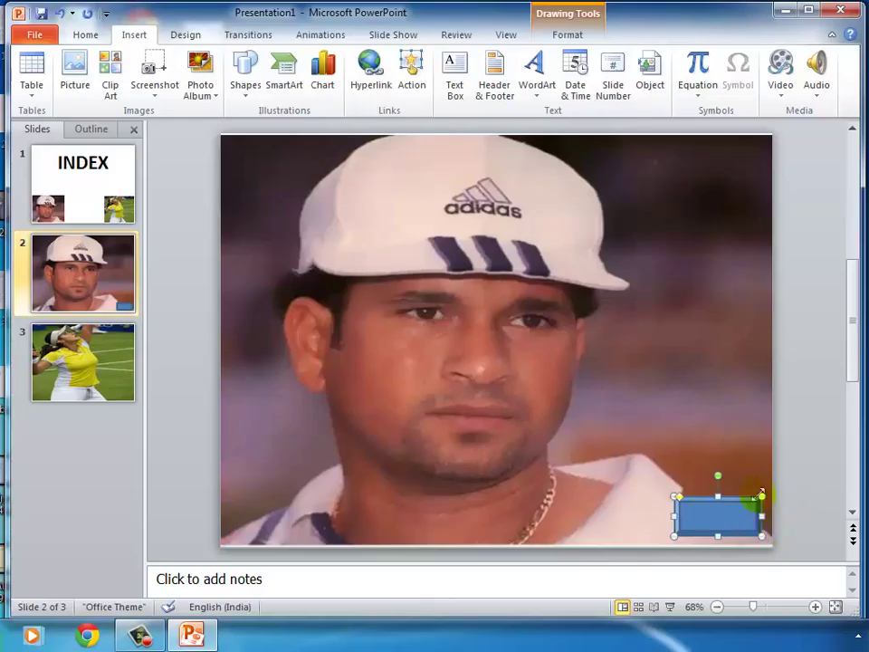
Label the bevel INDEX and format its text bold at 28 point.
{"action": "left_click", "coordinate": [703, 523]}
{"action": "left_click", "coordinate": [702, 518]}
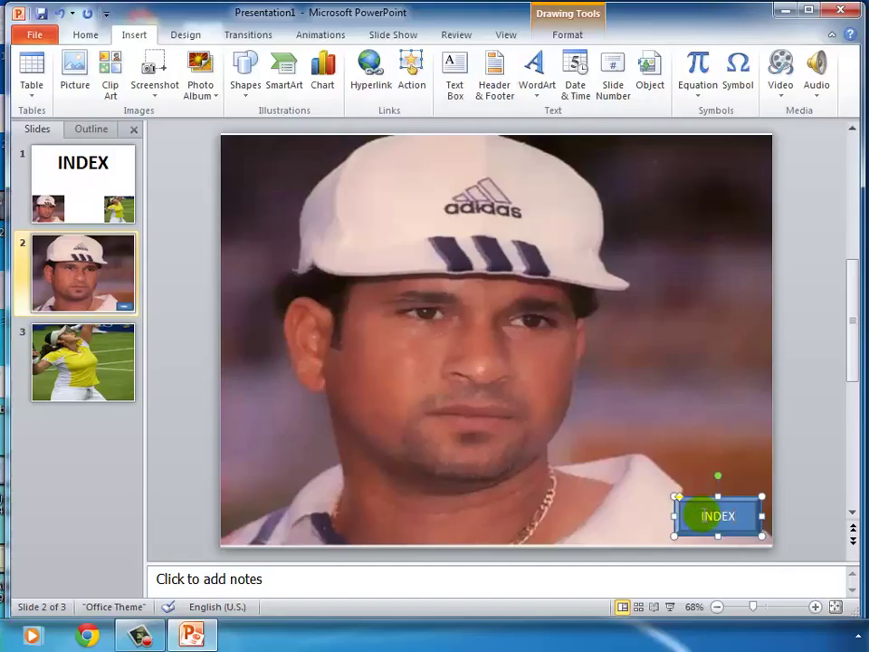
{"action": "left_click", "coordinate": [761, 514]}
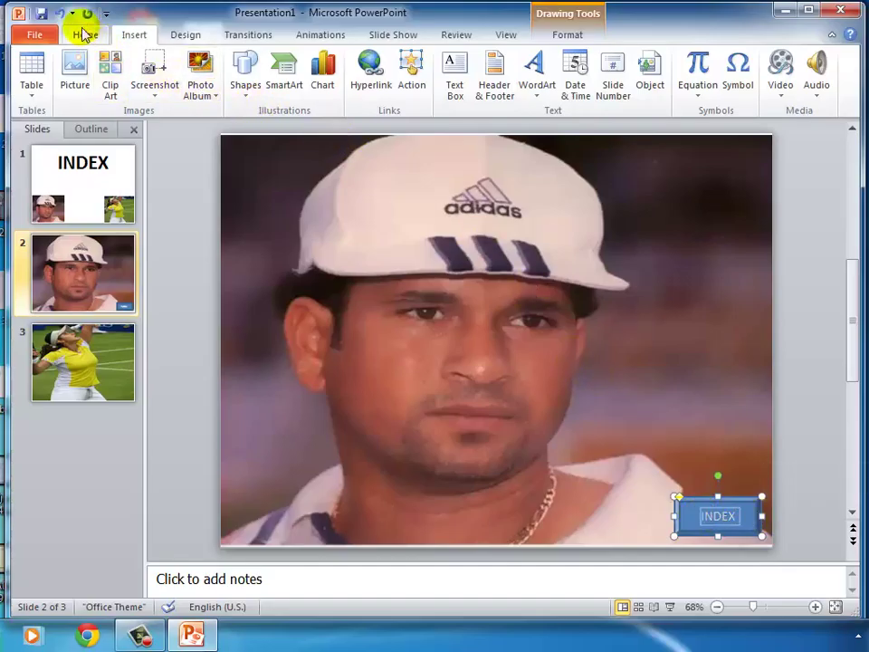
{"action": "left_click", "coordinate": [83, 35]}
{"action": "left_click", "coordinate": [325, 63]}
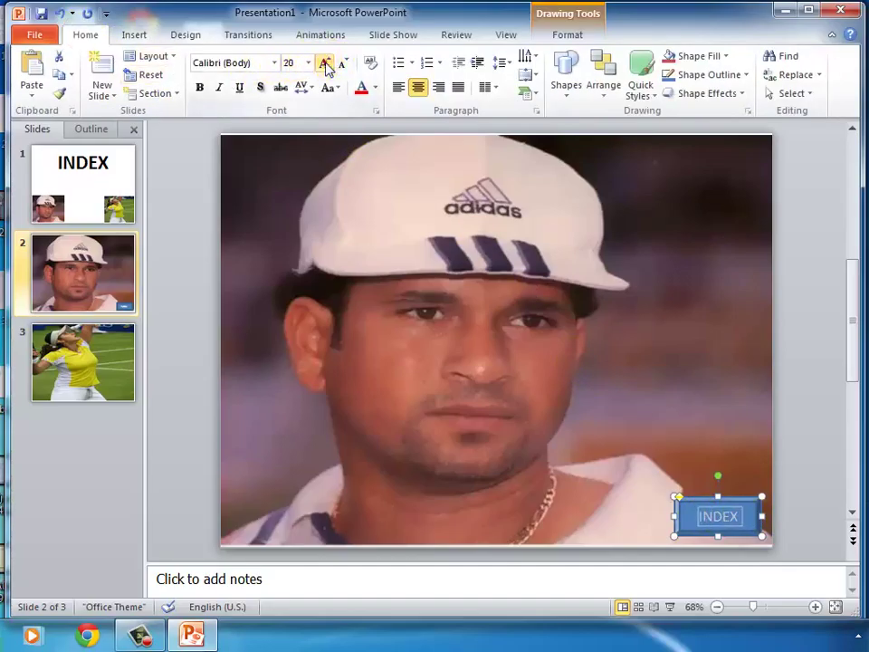
{"action": "left_click", "coordinate": [325, 64]}
{"action": "left_click", "coordinate": [325, 63]}
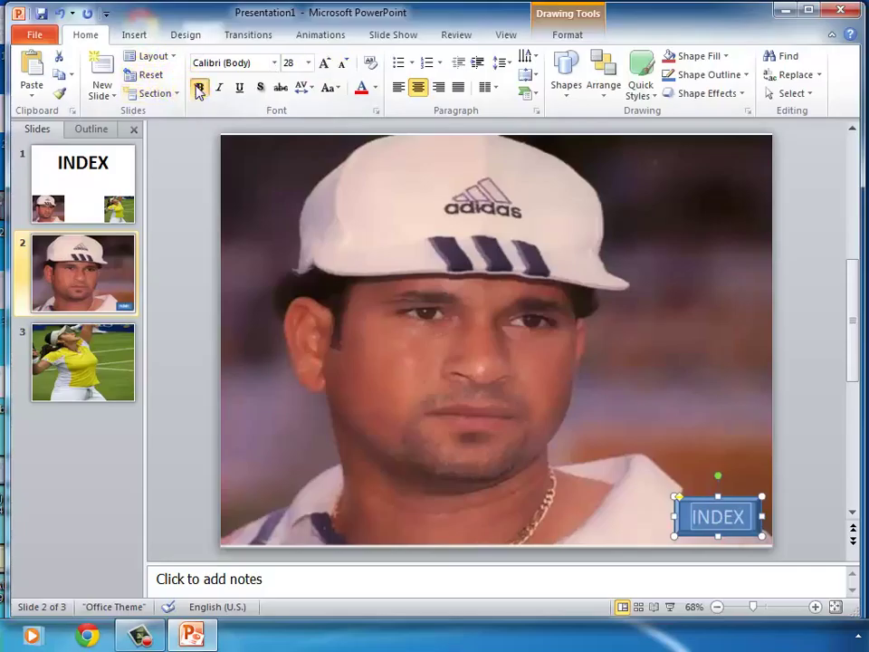
{"action": "left_click", "coordinate": [199, 88]}
{"action": "left_click", "coordinate": [493, 292]}
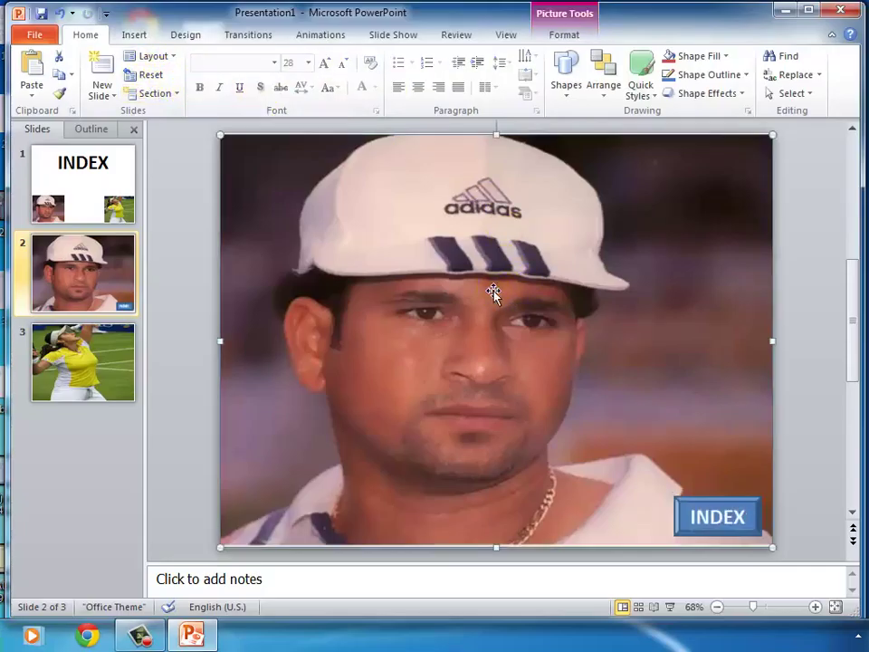
{"action": "left_click", "coordinate": [694, 503]}
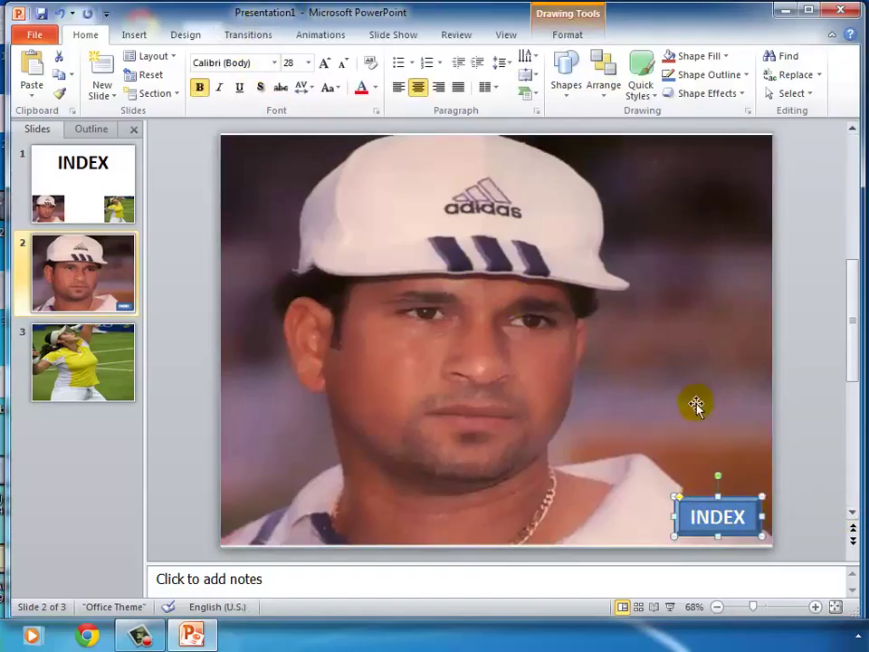
Give slide 2's INDEX shape a hyperlink to the First Slide.
{"action": "left_click", "coordinate": [134, 34]}
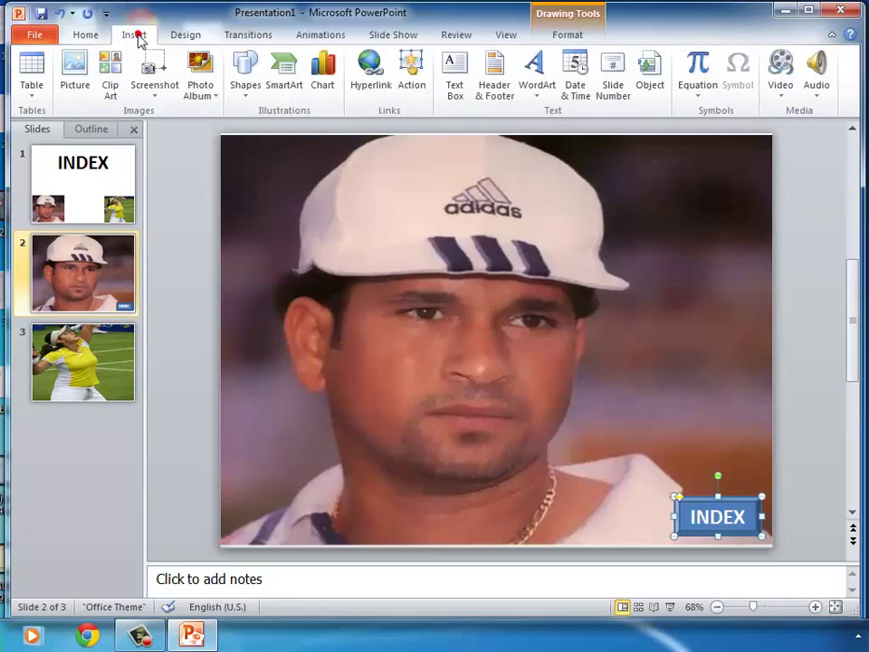
{"action": "left_click", "coordinate": [410, 73]}
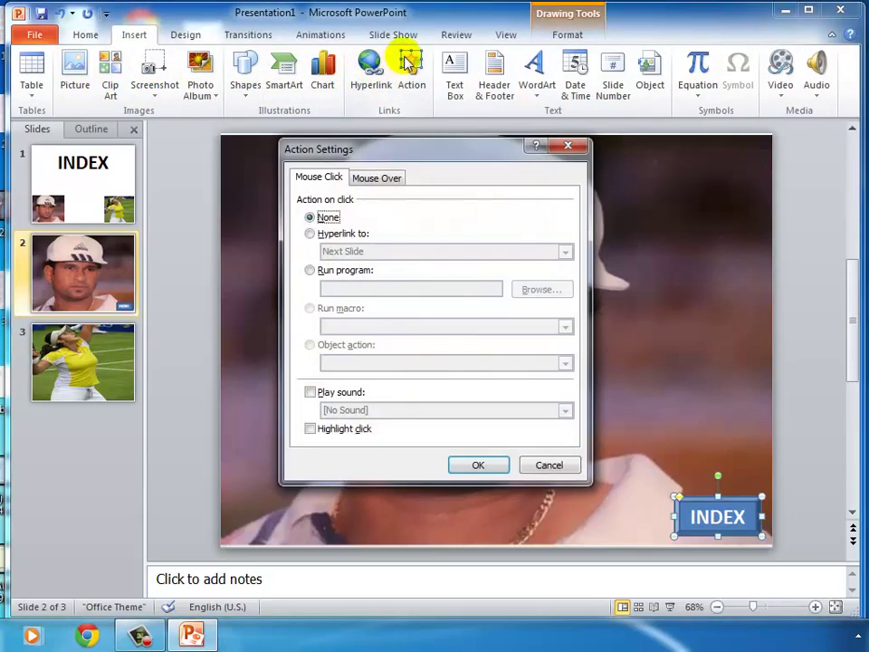
{"action": "left_click", "coordinate": [312, 234]}
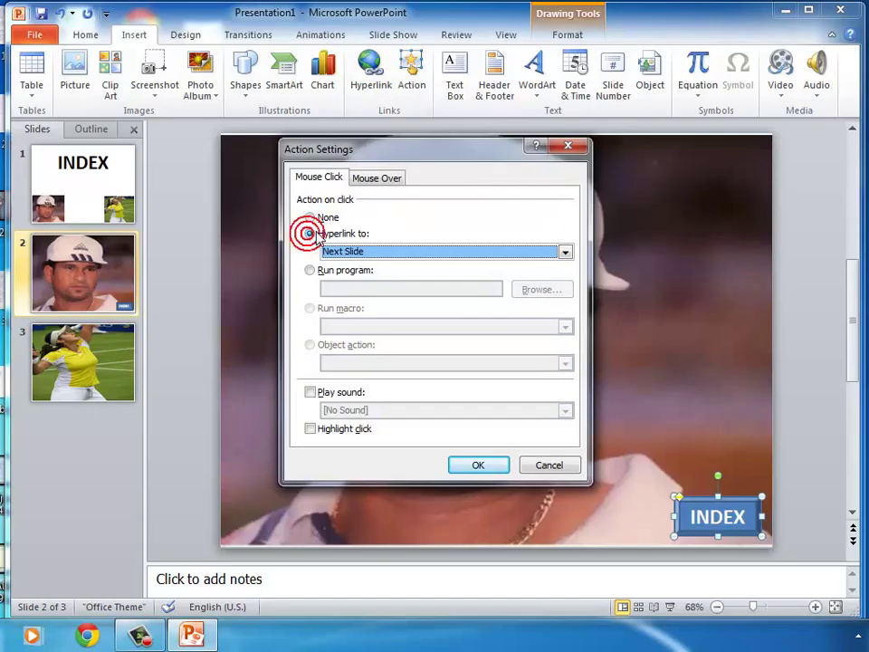
{"action": "left_click", "coordinate": [565, 253]}
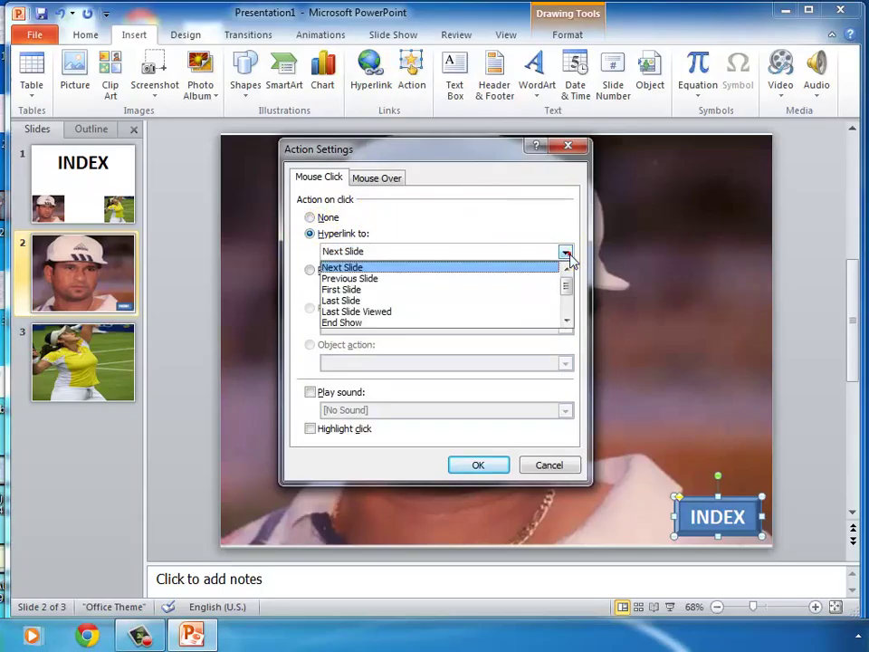
{"action": "left_click", "coordinate": [364, 290]}
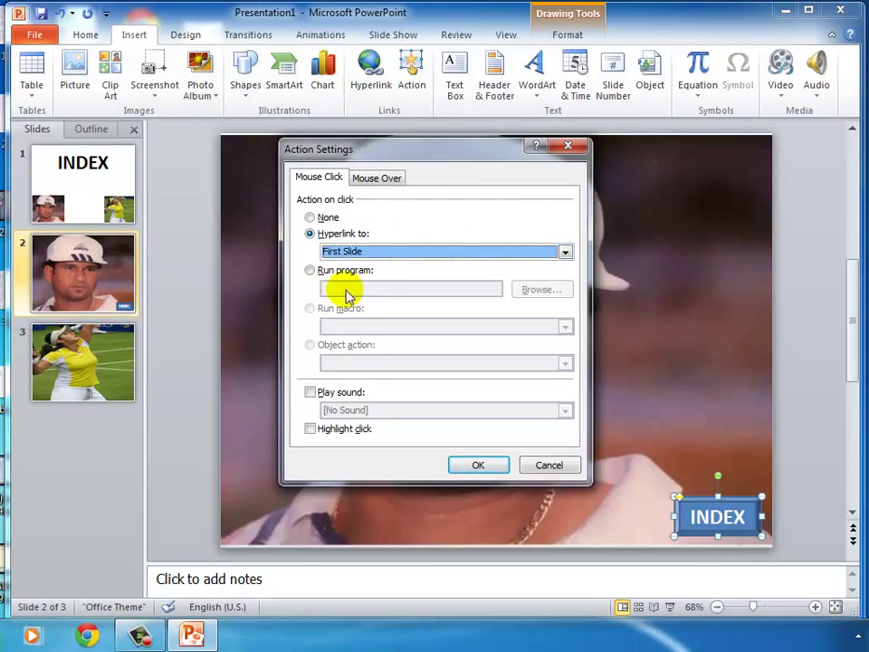
{"action": "left_click", "coordinate": [486, 467]}
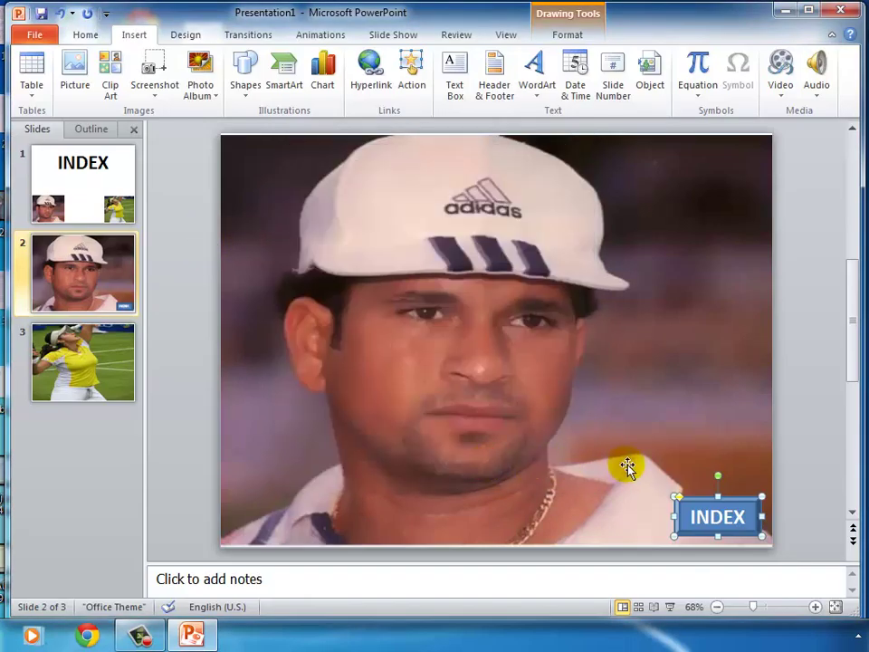
{"action": "left_click", "coordinate": [380, 37]}
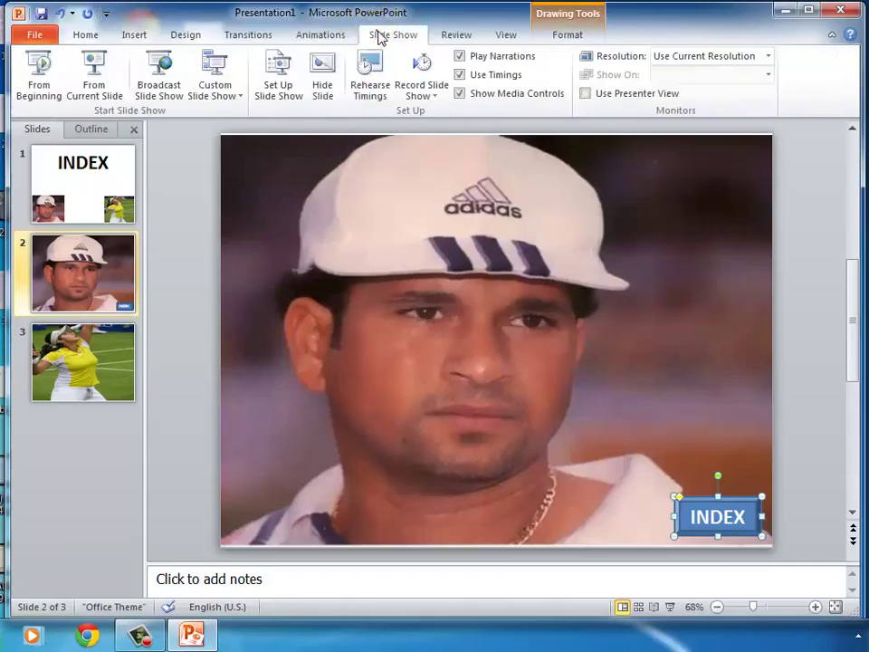
Play the slideshow, follow the cricketer photo and its INDEX label back, then exit to slide 1.
{"action": "left_click", "coordinate": [43, 70]}
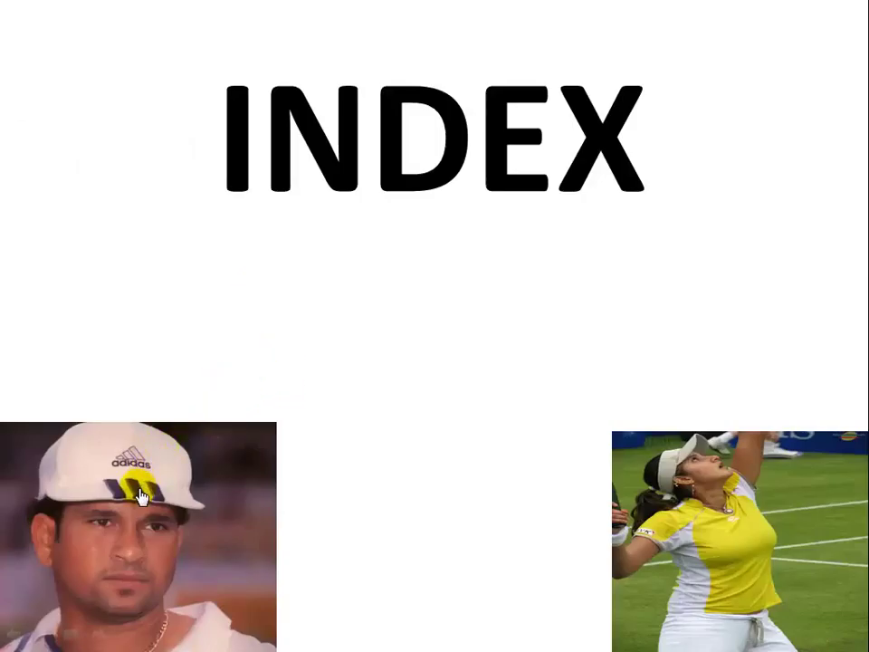
{"action": "left_click", "coordinate": [140, 496]}
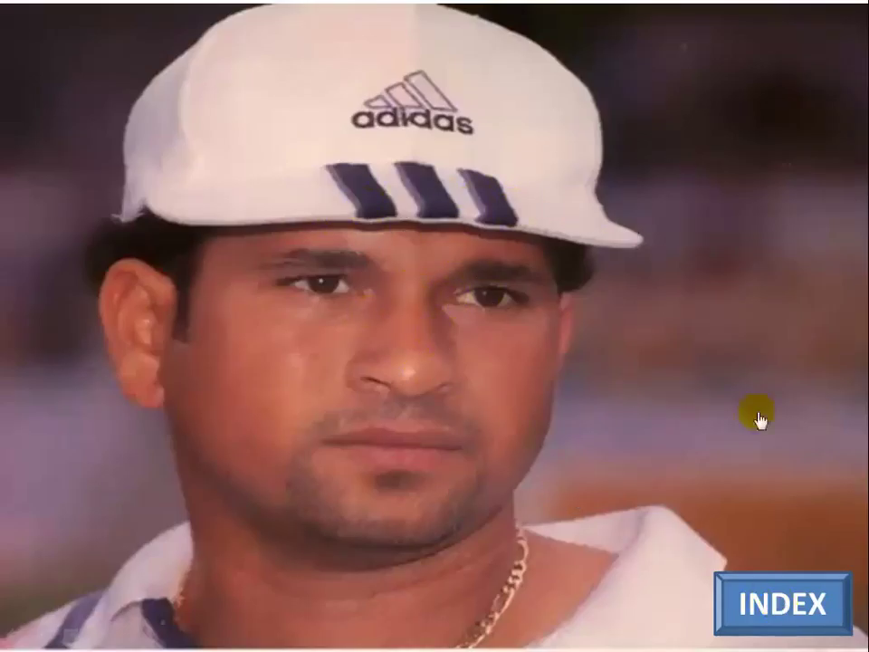
{"action": "left_click", "coordinate": [777, 607]}
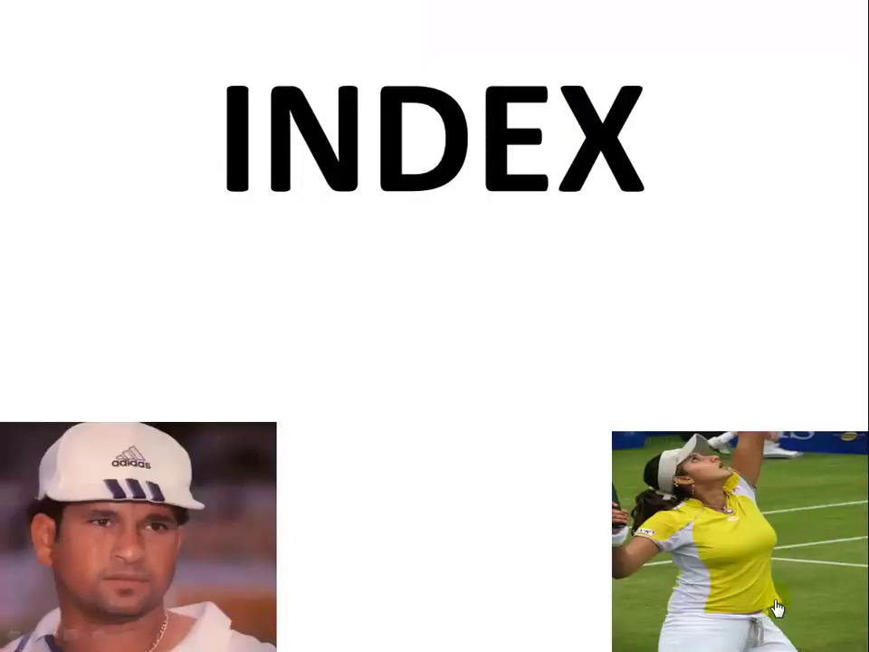
{"action": "key", "text": "Escape"}
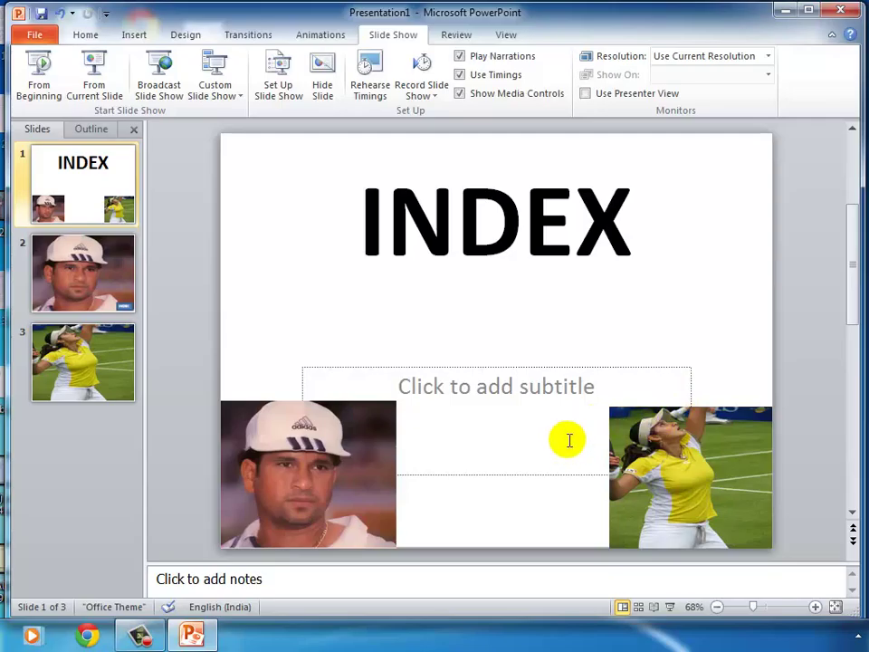
{"action": "left_click", "coordinate": [152, 634]}
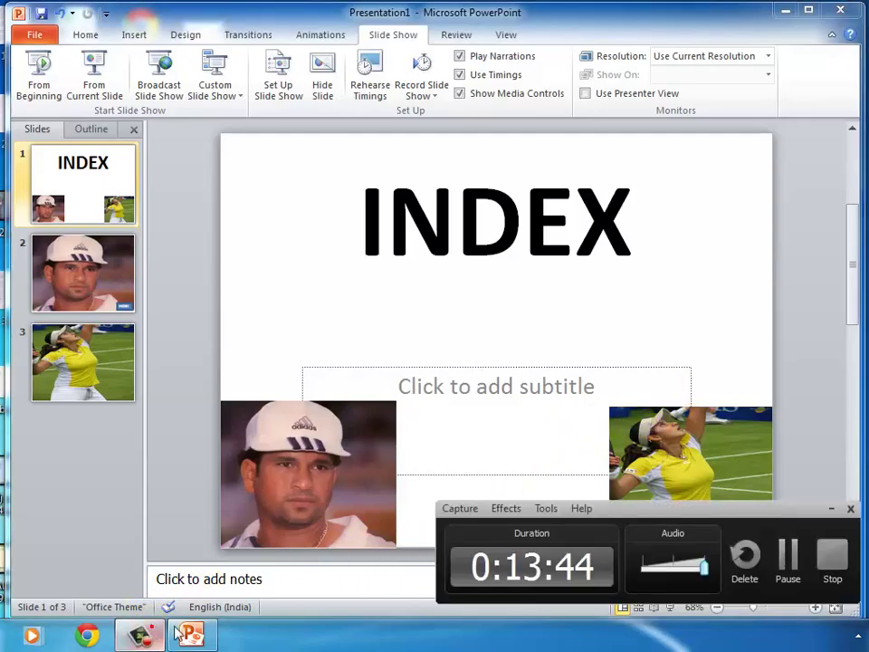